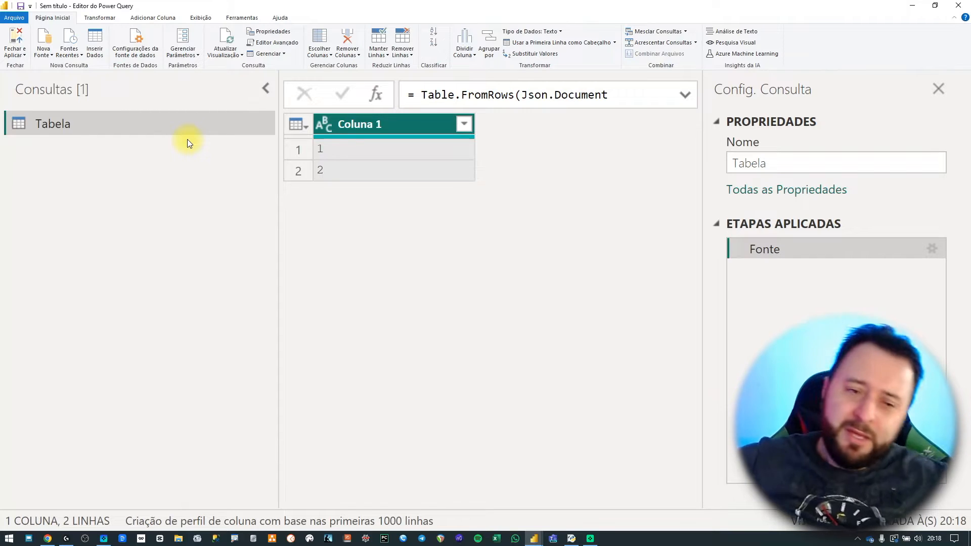
- Delete the Tabela query, then close the Power Query editor and apply the change
right_click(175, 122)
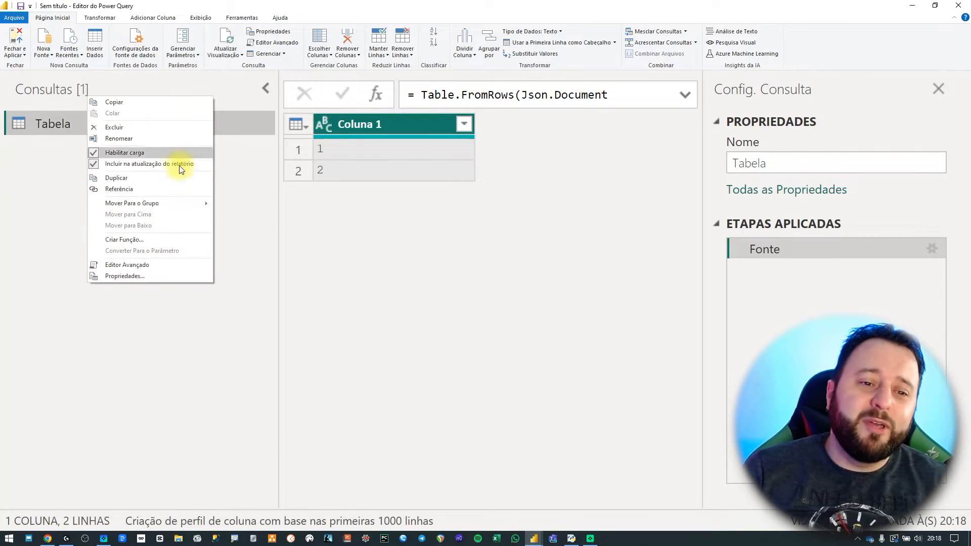
left_click(130, 127)
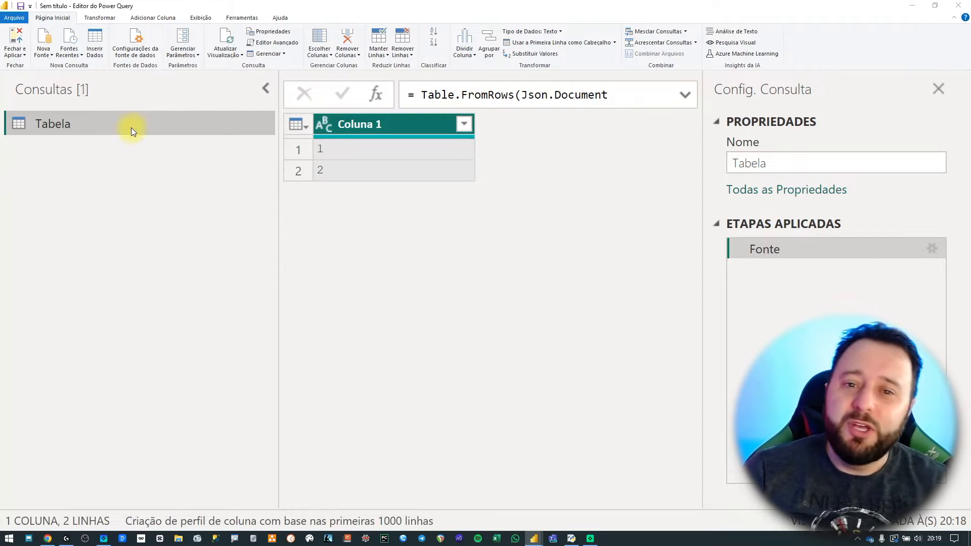
left_click(521, 289)
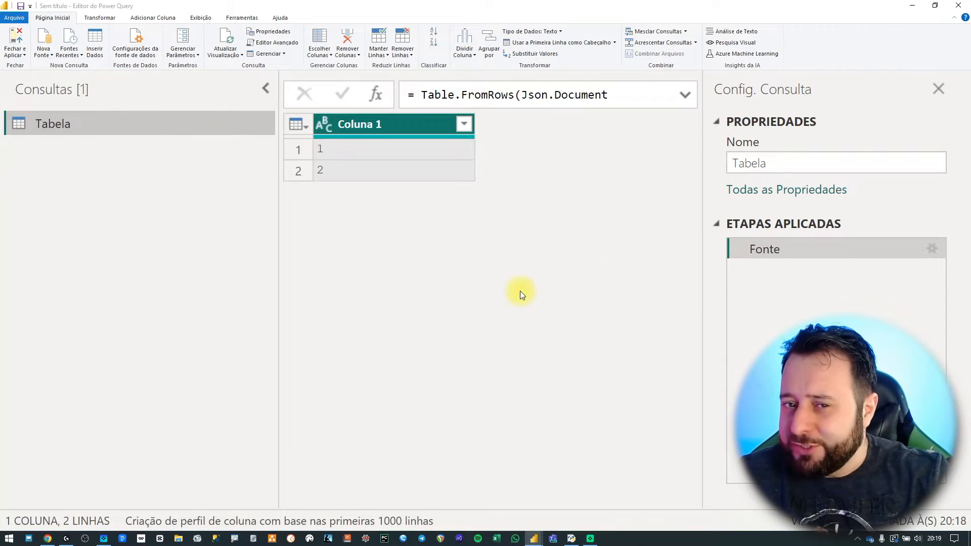
left_click(31, 39)
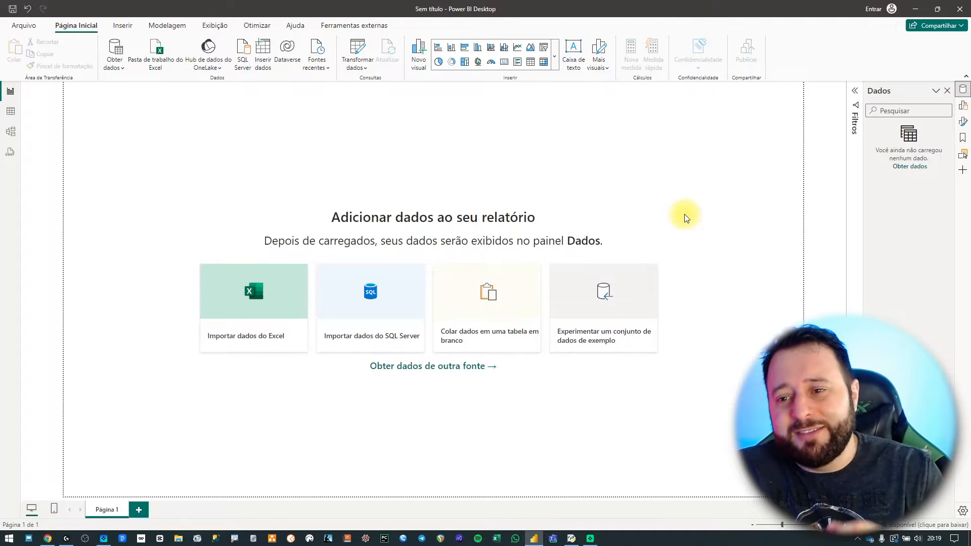
- Create a calculated table named Tabela 1 with the DAX expression {1}
left_click(176, 26)
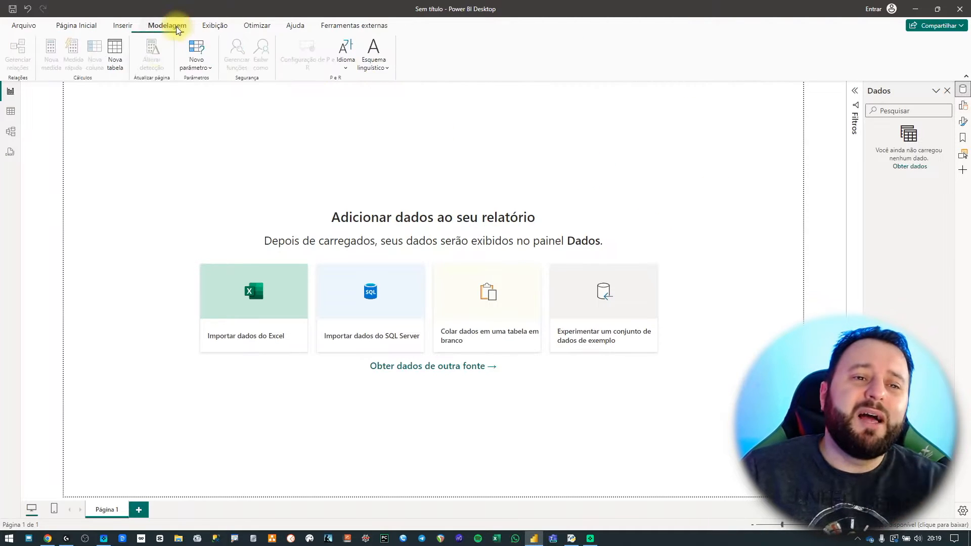
left_click(112, 61)
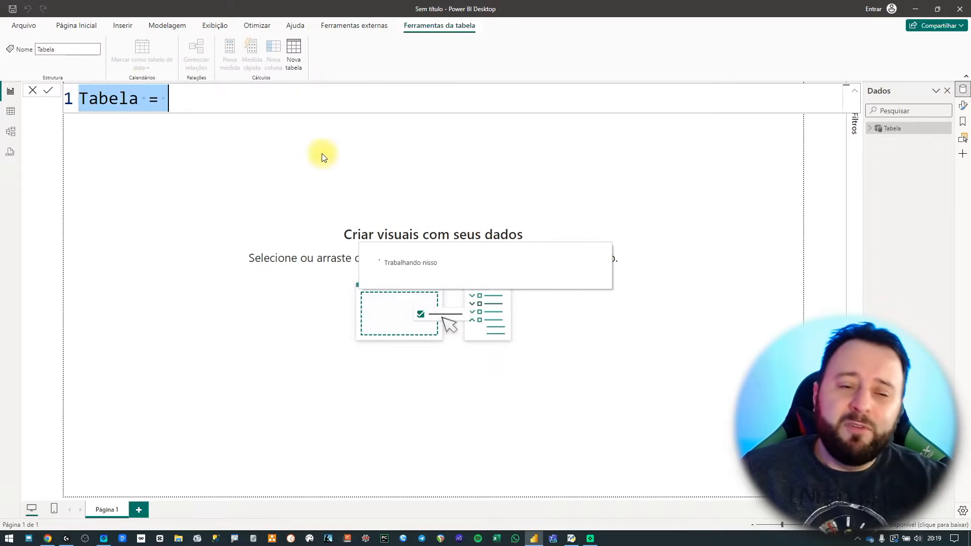
left_click(150, 99)
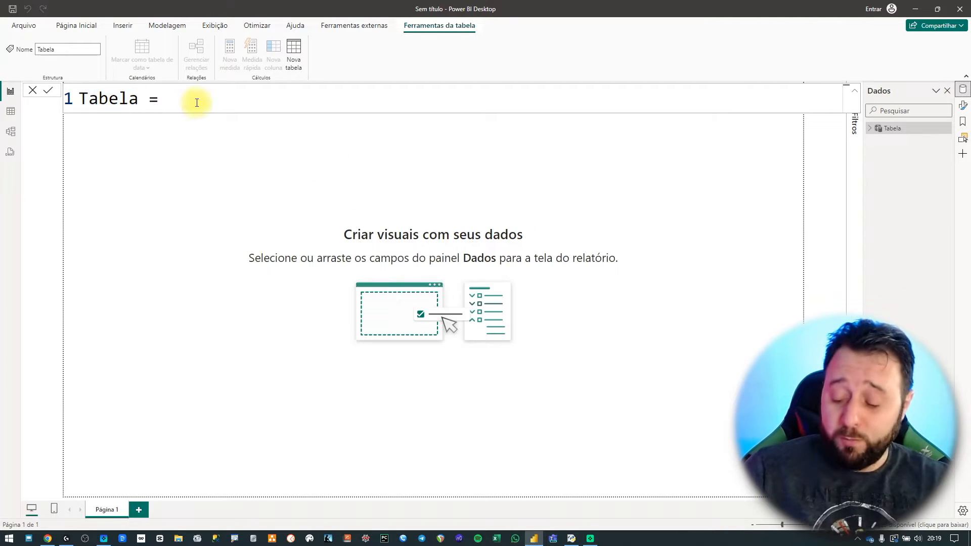
type("1")
key("Right")
key("Right")
key("BackSpace")
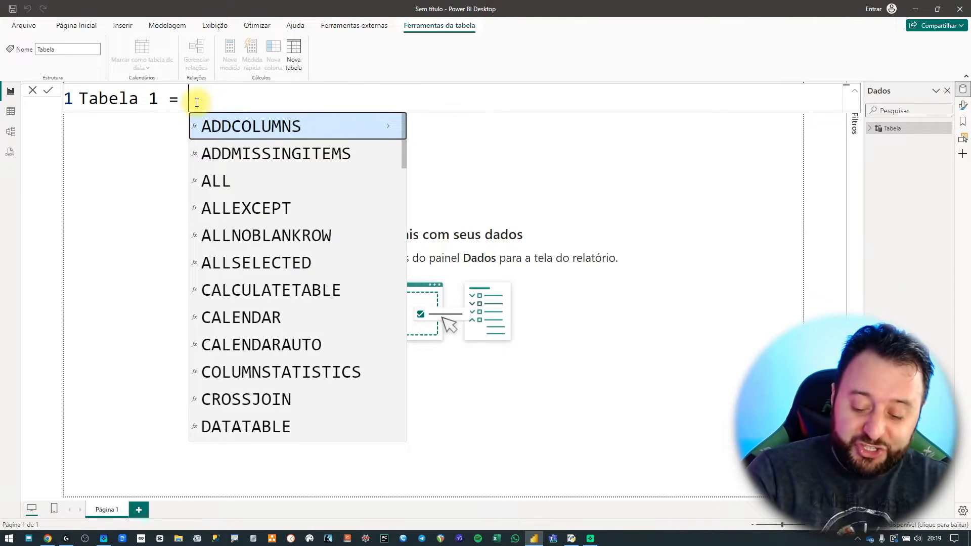
type("{}")
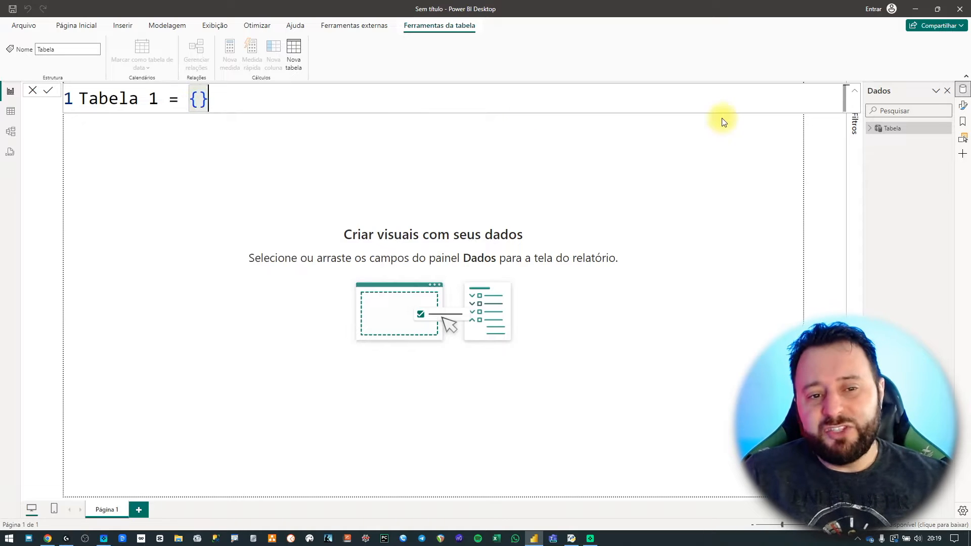
key("Left")
type("1")
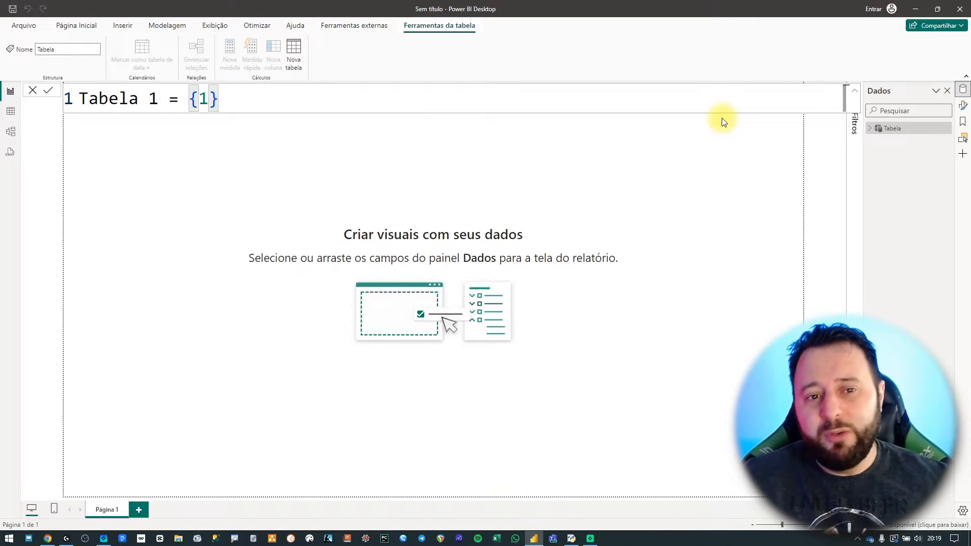
key("Return")
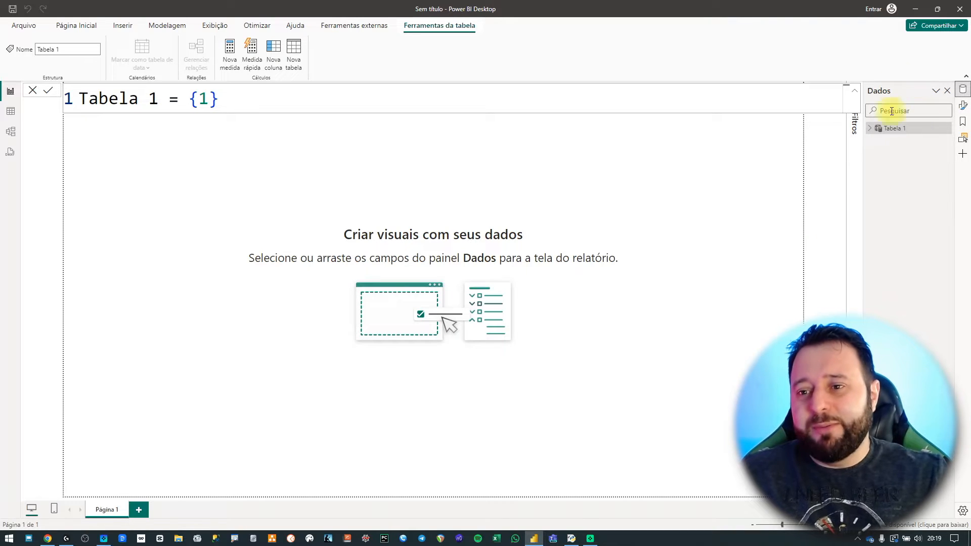
- Examine Tabela 1's column in the data list and its contents in the table view
left_click(870, 128)
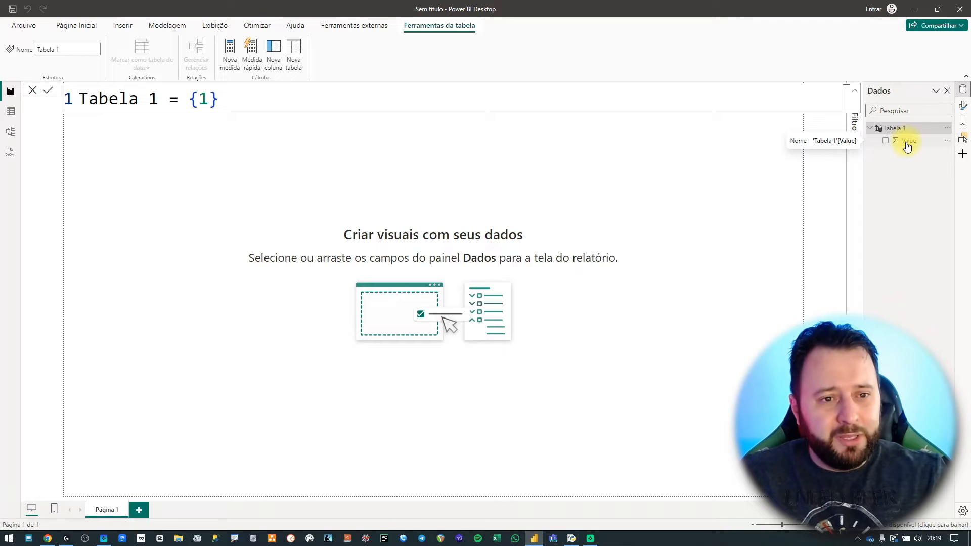
left_click(10, 114)
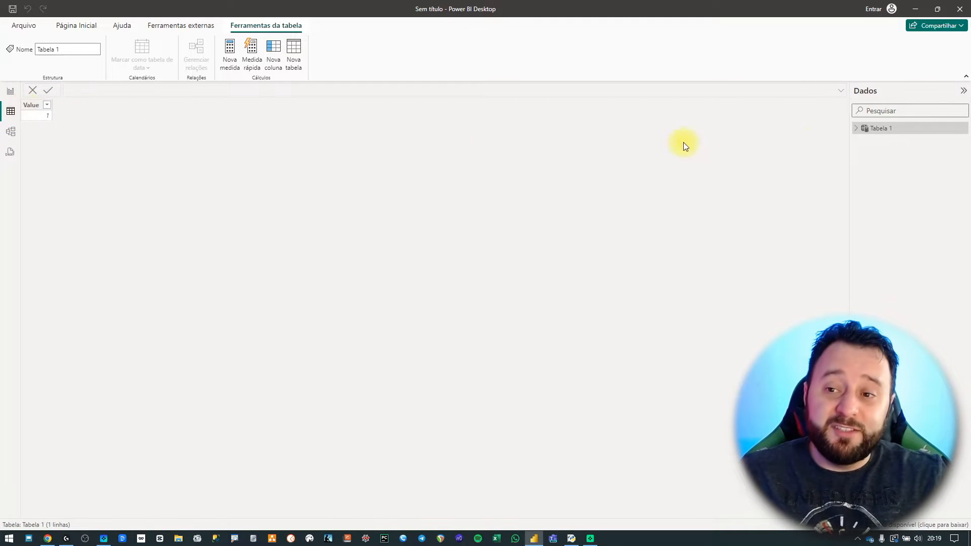
left_click(964, 91)
left_click(964, 91)
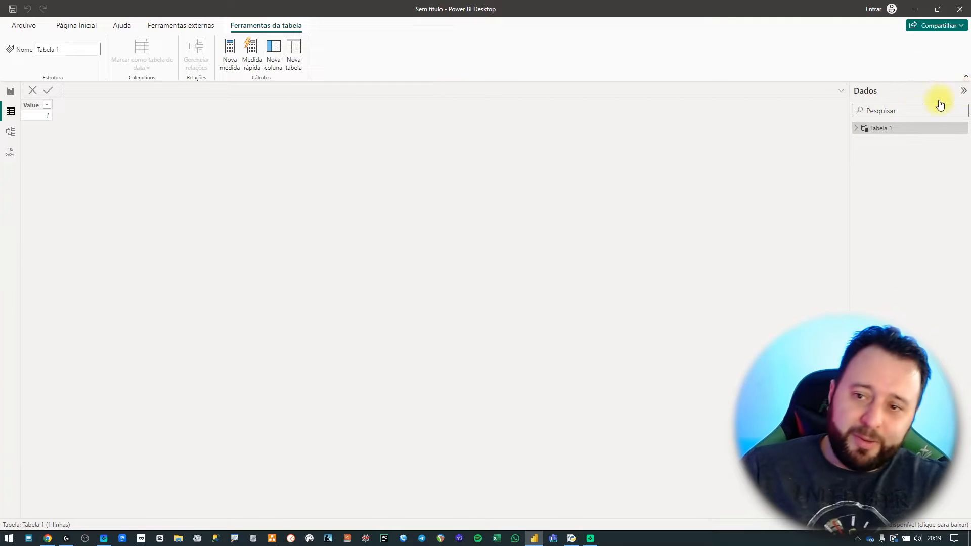
left_click(857, 128)
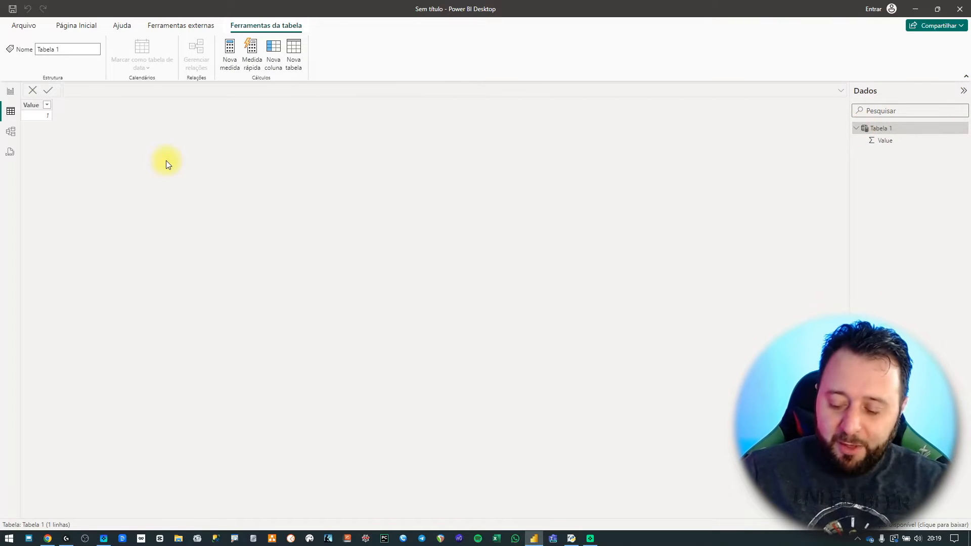
key("ctrl+1")
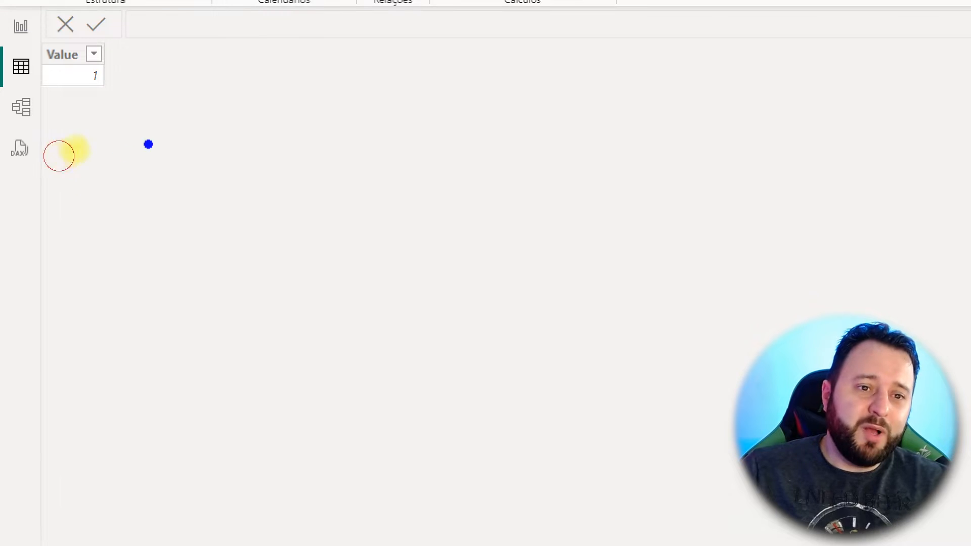
key("Escape")
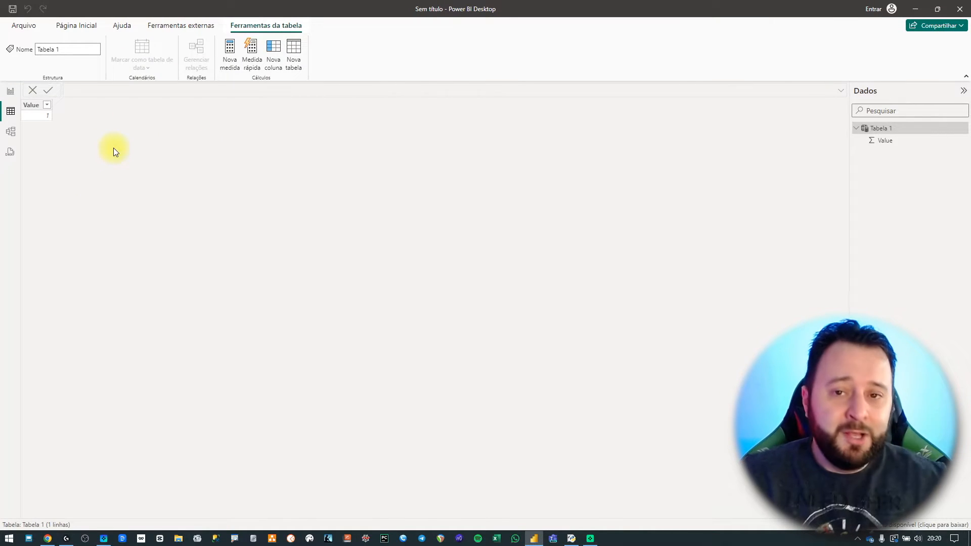
- Return to the report view and check in the Power Query editor whether the calculated table appears among the queries
left_click(11, 93)
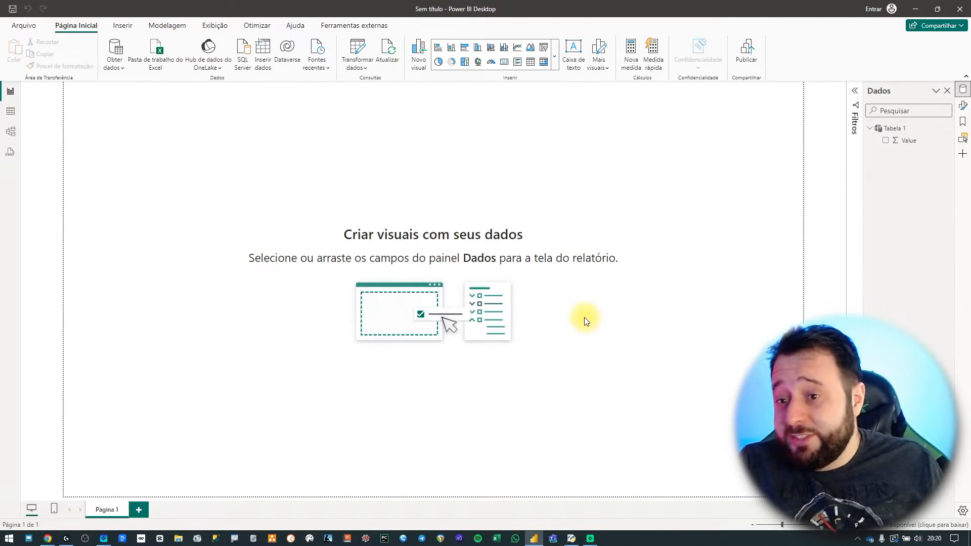
left_click(927, 144)
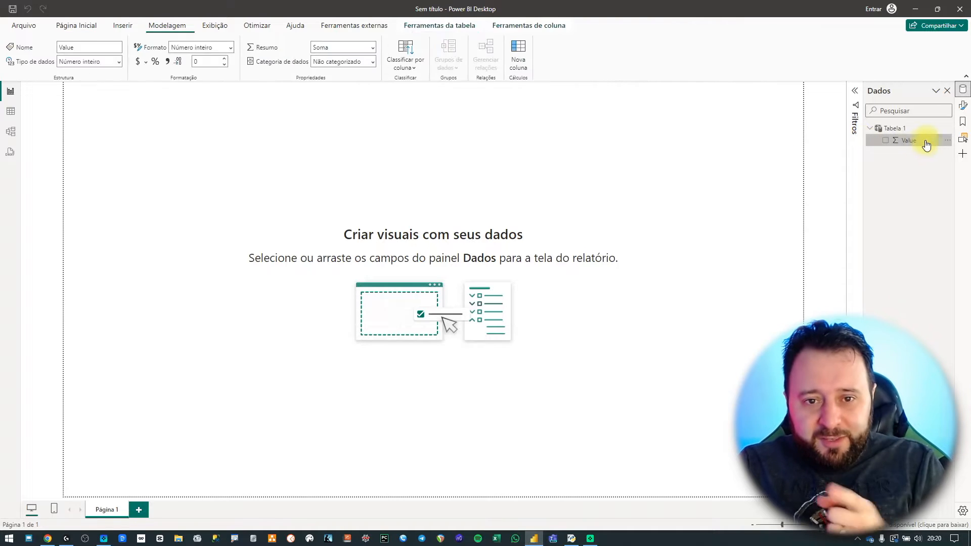
left_click(86, 26)
left_click(363, 49)
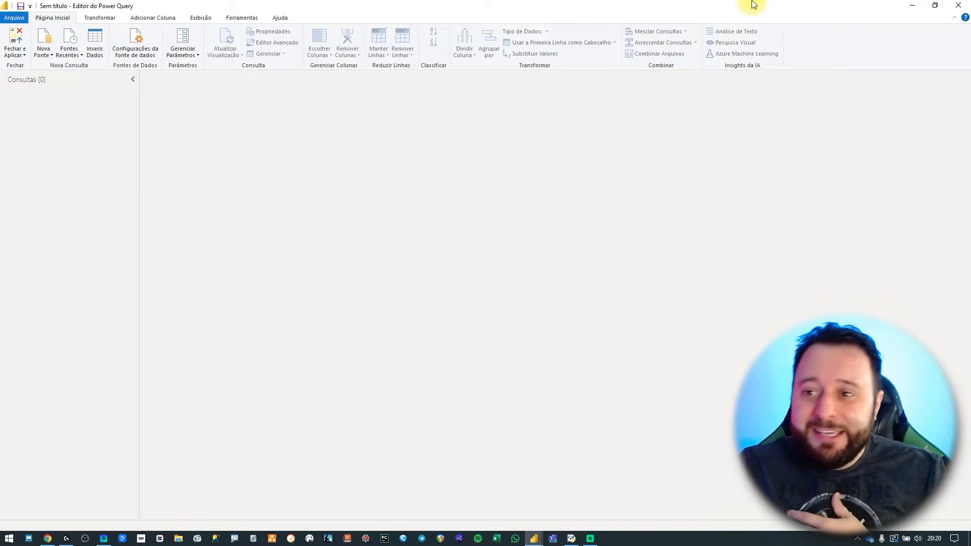
left_click(959, 8)
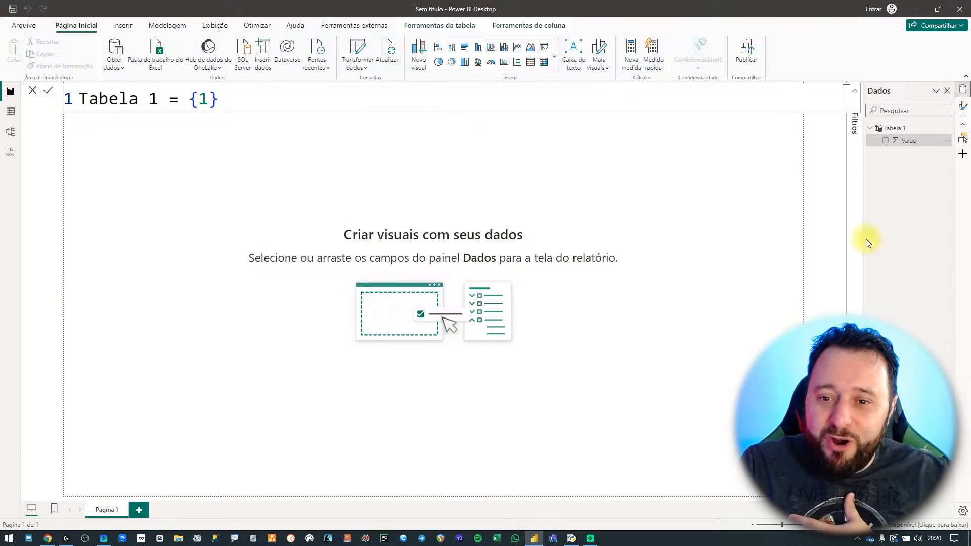
- Add a new measure to Tabela 1 and name it Titulo
right_click(908, 139)
left_click(846, 186)
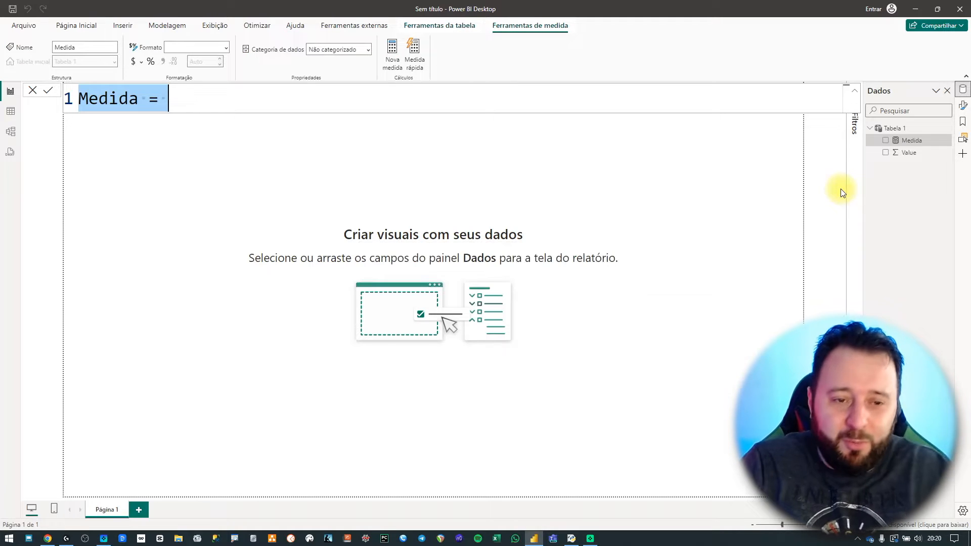
key("Left")
key("Left")
key("Left")
key("Left")
key("Right")
key("ctrl+shift+Left")
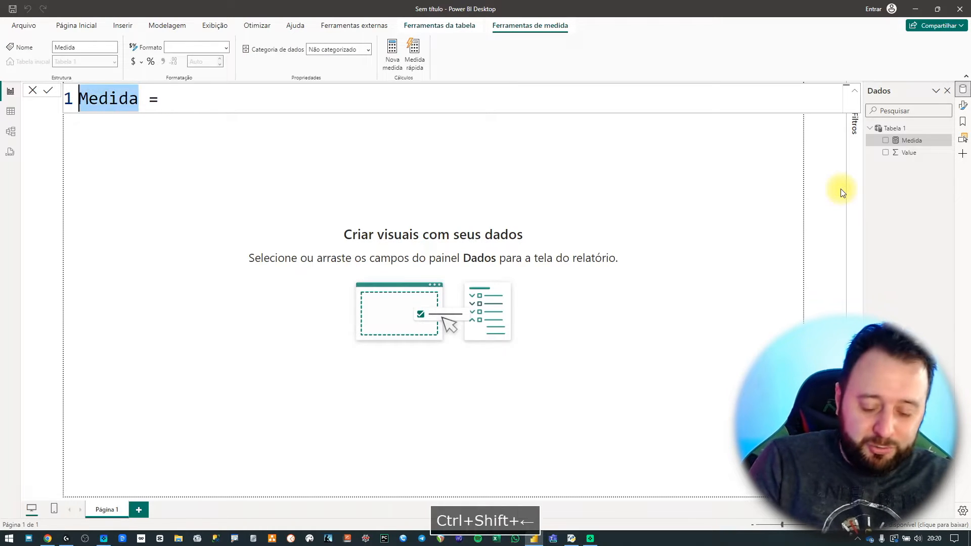
type("Ti")
type("tucpo")
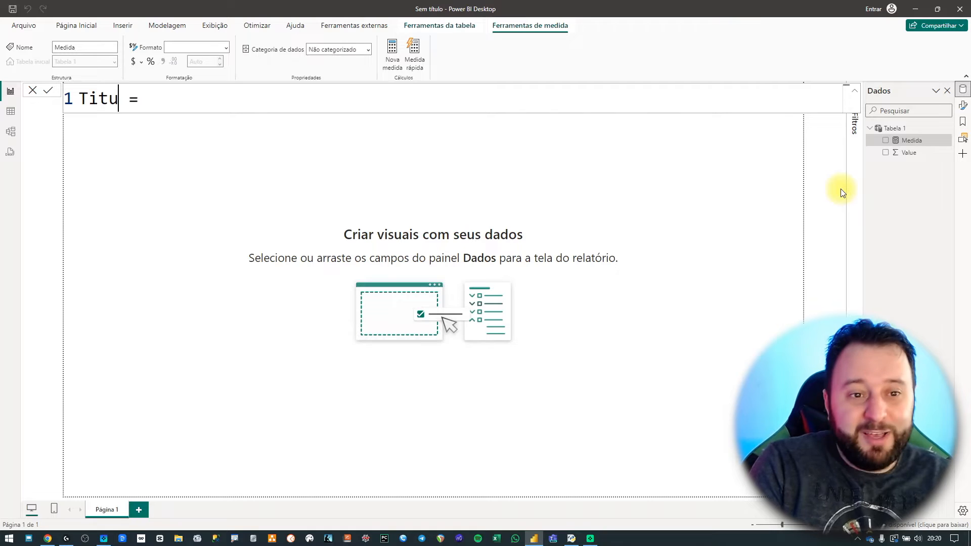
key("BackSpace")
key("BackSpace")
key("BackSpace")
type("lo")
key("Right")
key("Right")
key("Right")
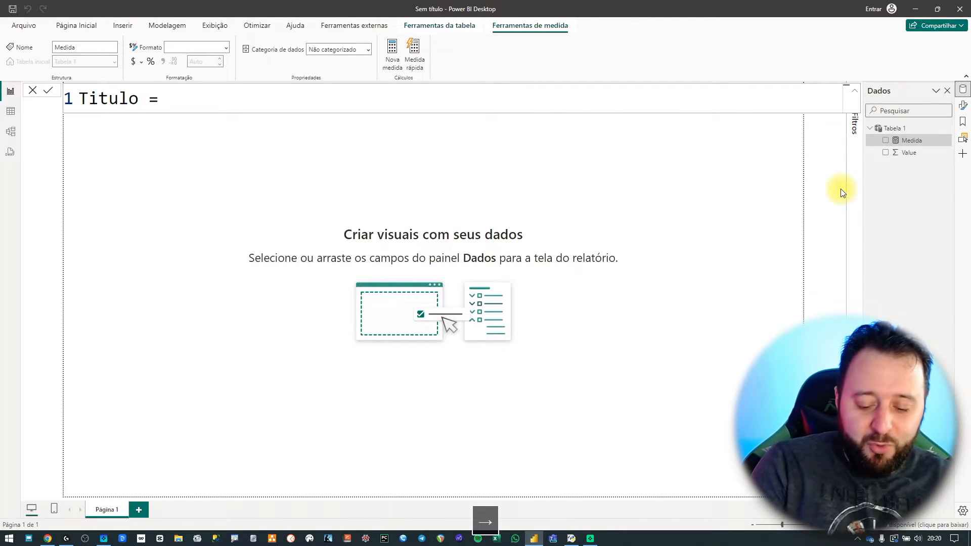
- Define the Titulo measure with the formula now() and commit it
type("now")
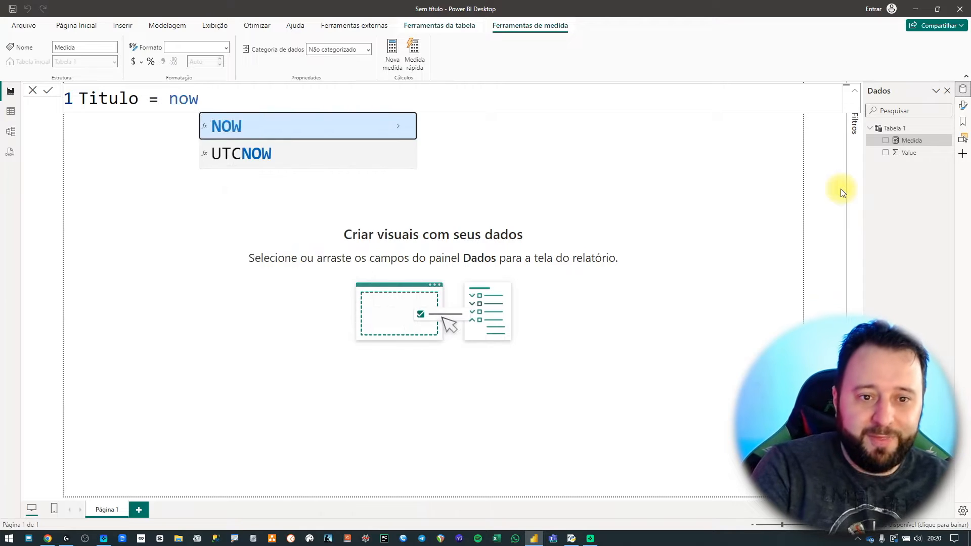
type("()")
key("Return")
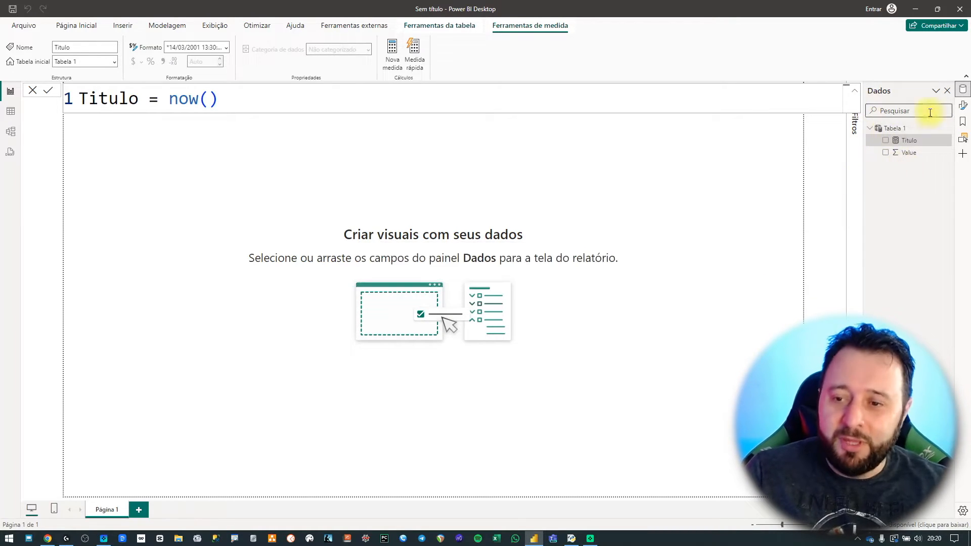
- Place the Titulo measure on the report page as a card, widen it and move it to the middle of the page
left_click_drag(910, 141, 174, 196)
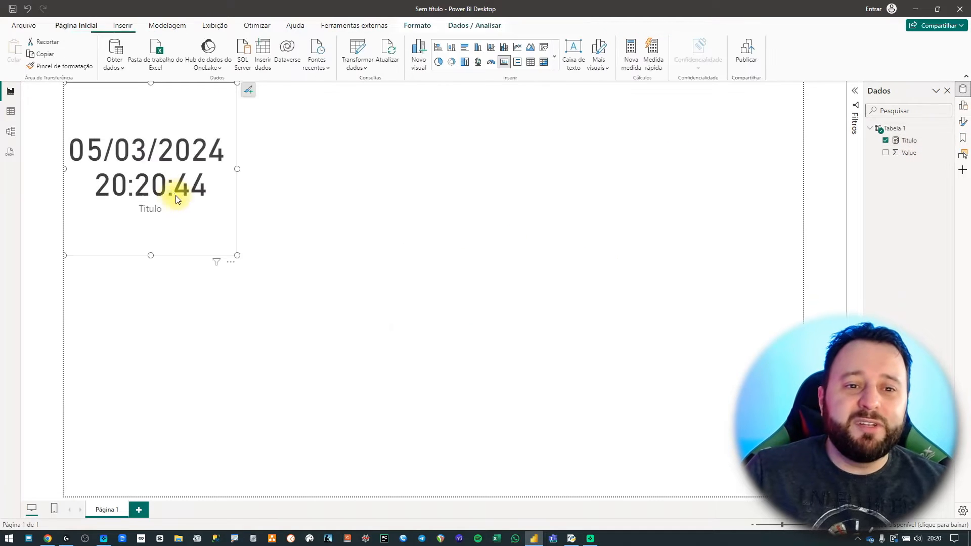
left_click_drag(237, 171, 480, 148)
left_click_drag(272, 255, 463, 266)
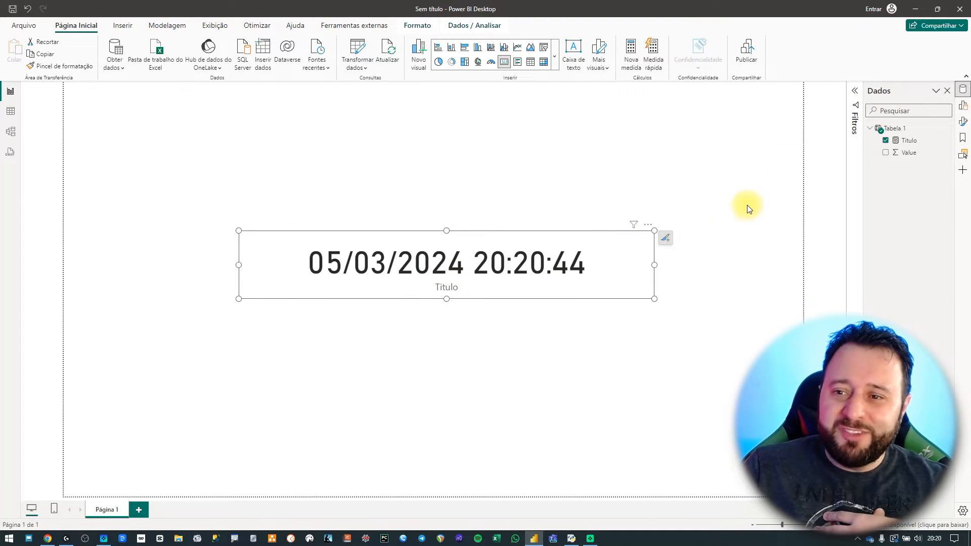
- Hide the Value column of Tabela 1 from the report fields
left_click(914, 153)
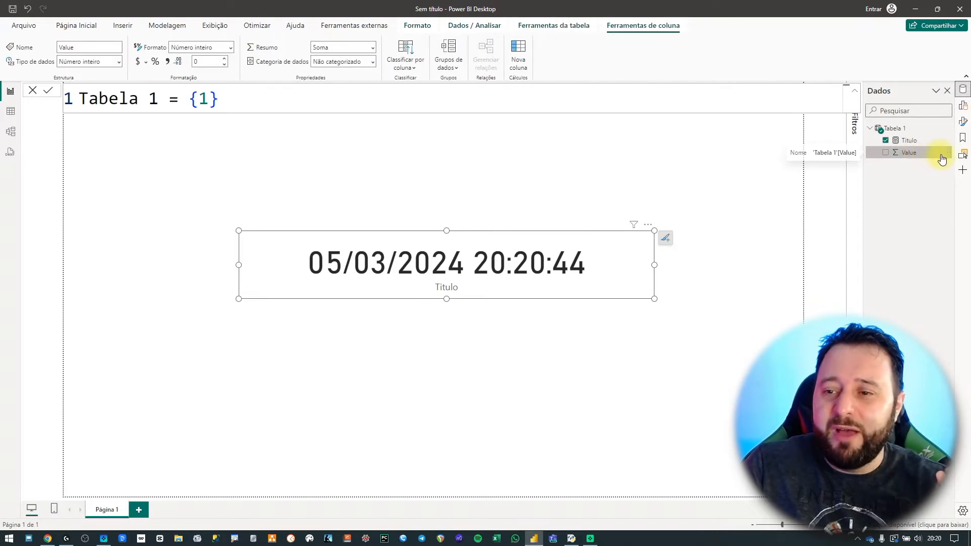
left_click(949, 153)
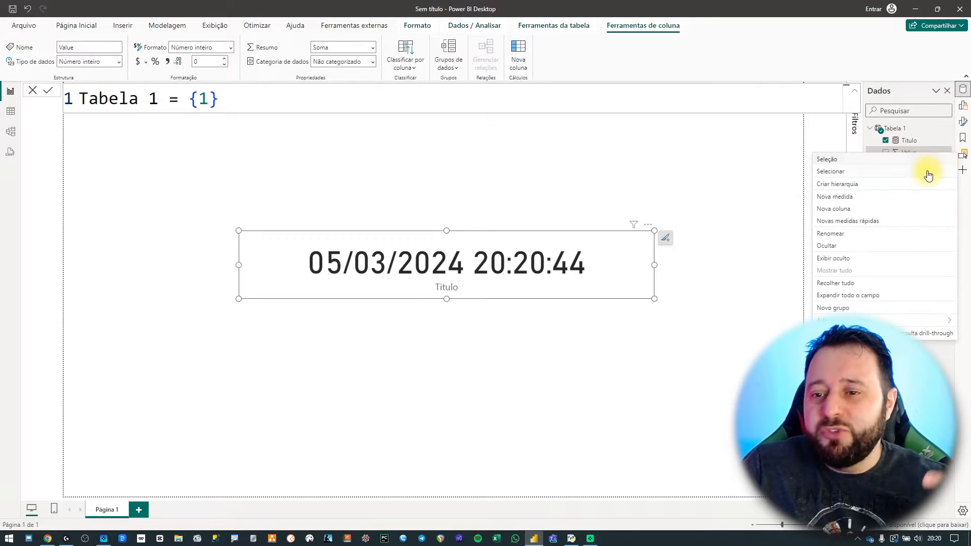
left_click(839, 245)
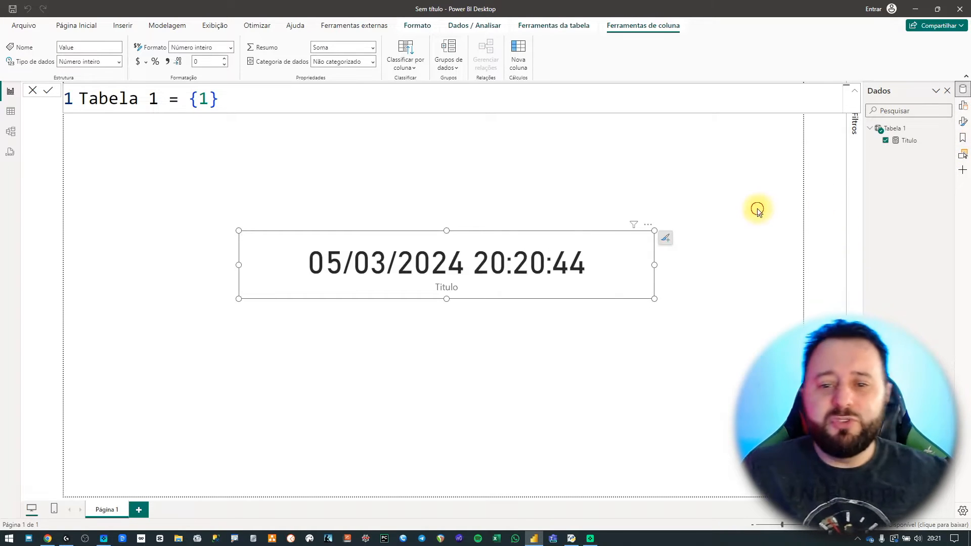
- Delete the Titulo card from the report page
left_click(715, 188)
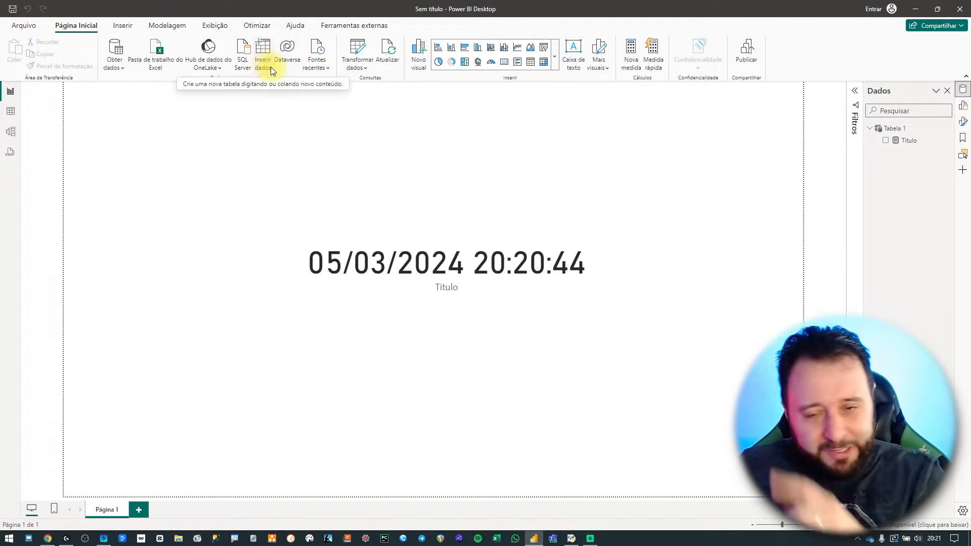
left_click(495, 287)
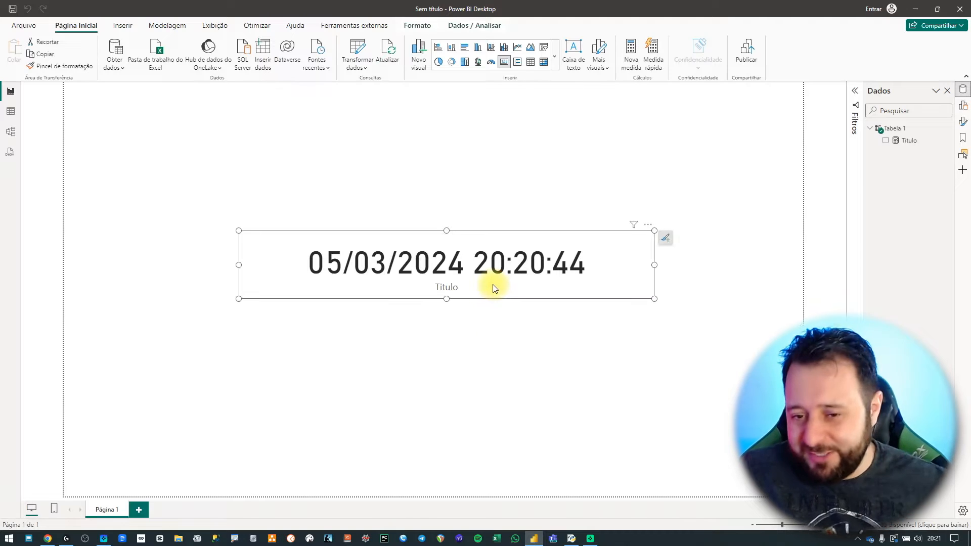
key("Delete")
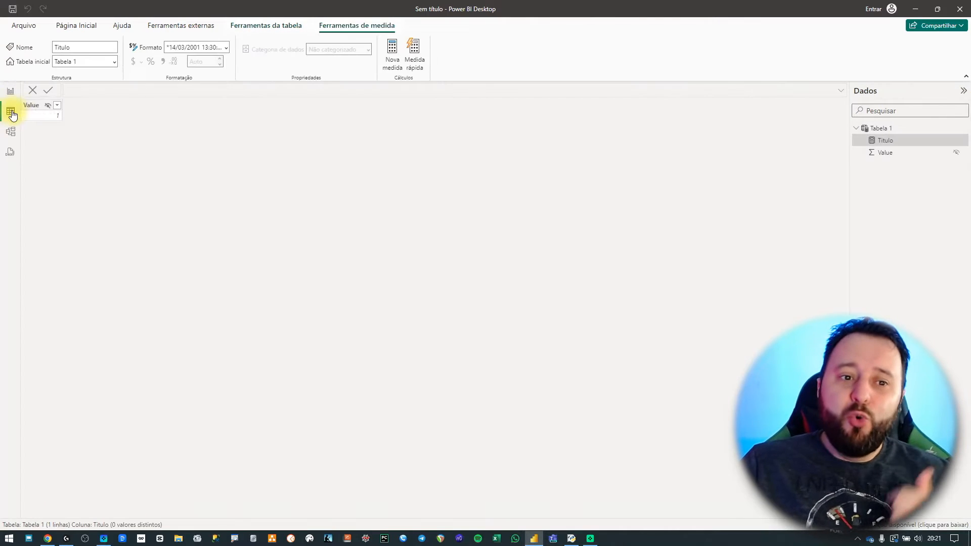
- Inspect the data of Tabela 1 in table view, and return to the report to display the Titulo measure's formula
left_click(11, 114)
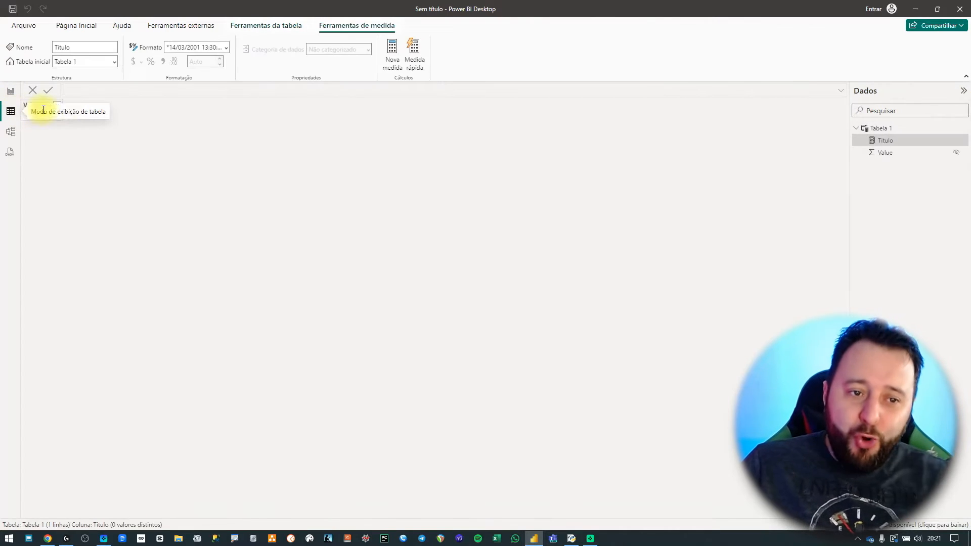
left_click(20, 92)
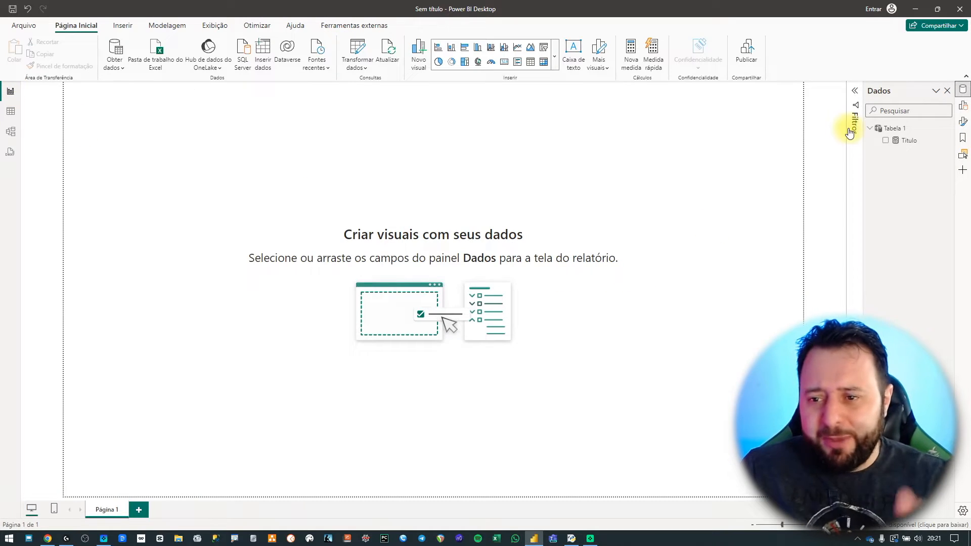
left_click(912, 143)
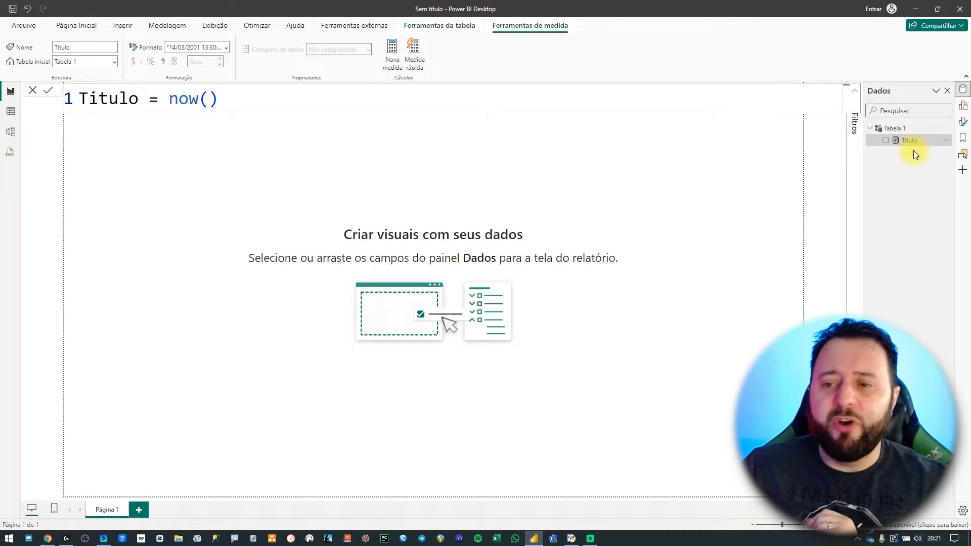
- Start a new calculated table and name it Tabela 2 in its formula
left_click(167, 25)
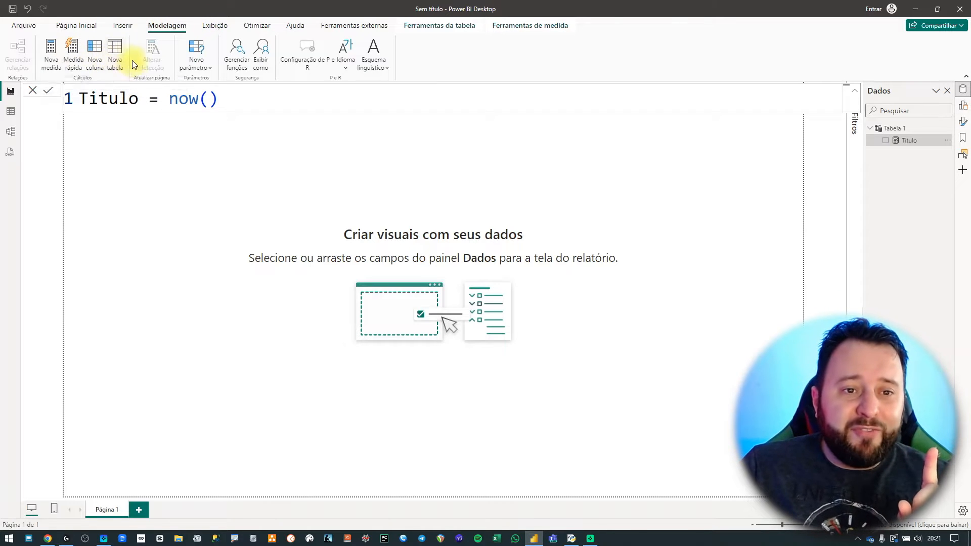
left_click(116, 52)
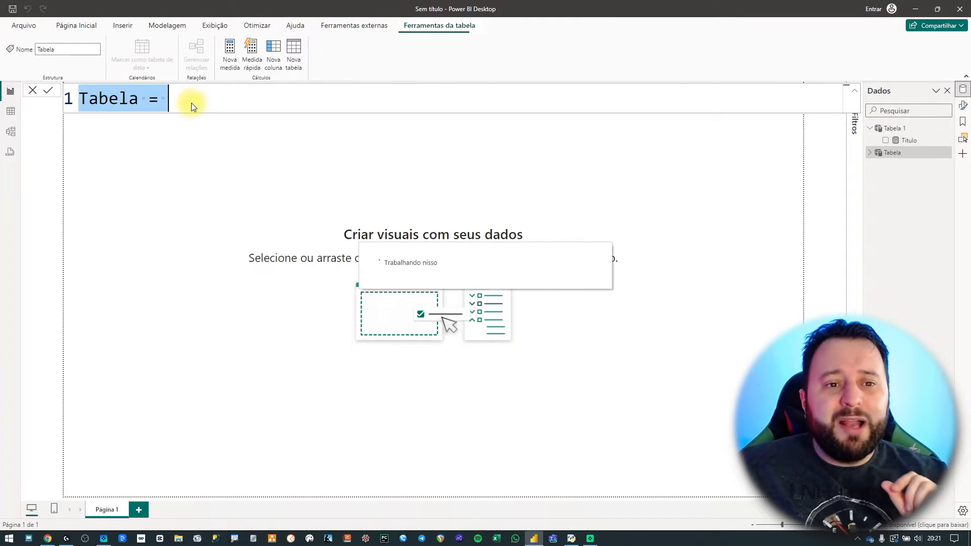
key("Left")
key("Left")
key("Left")
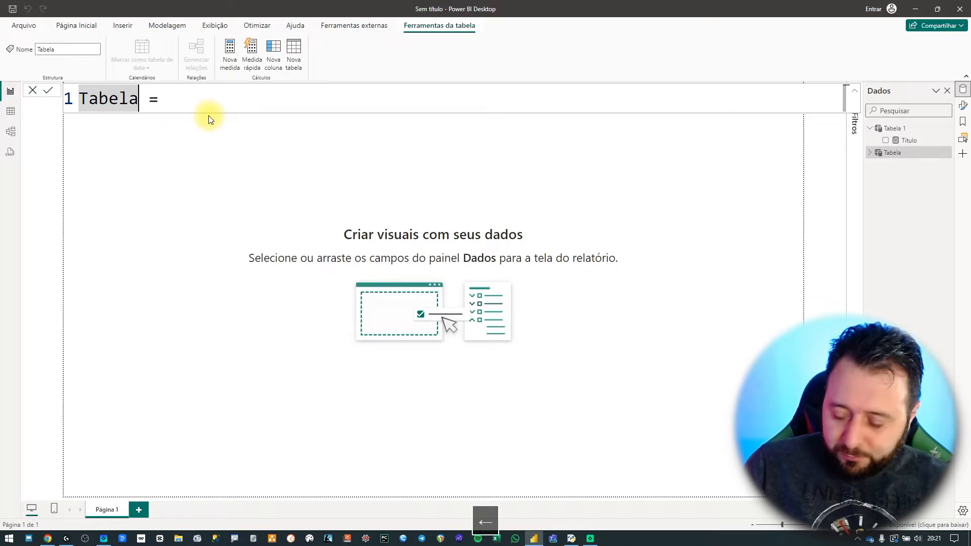
type("2")
- Define Tabela 2 with the formula ROW("FRUTA", "BANANA") and commit it
left_click(224, 98)
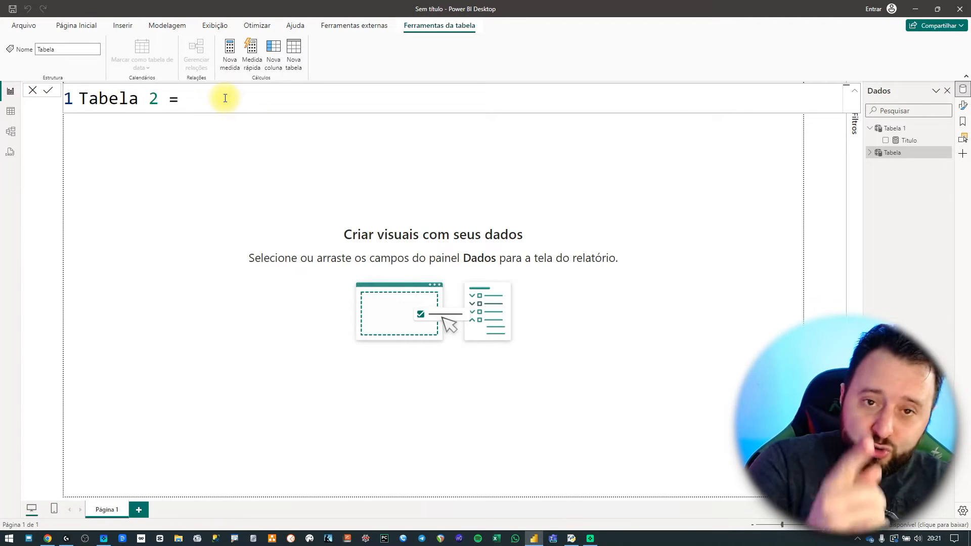
type("r")
key("BackSpace")
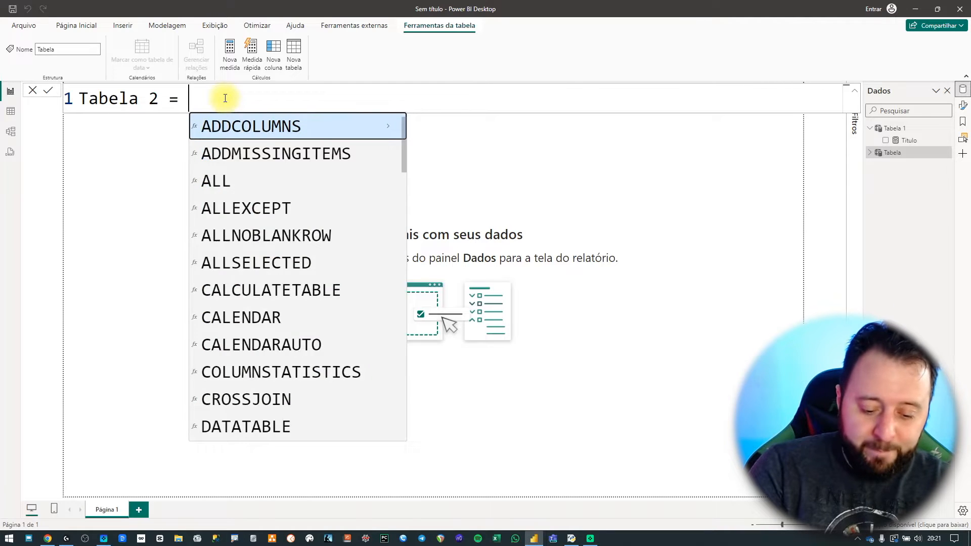
key("Caps_Lock")
type("ROW(")
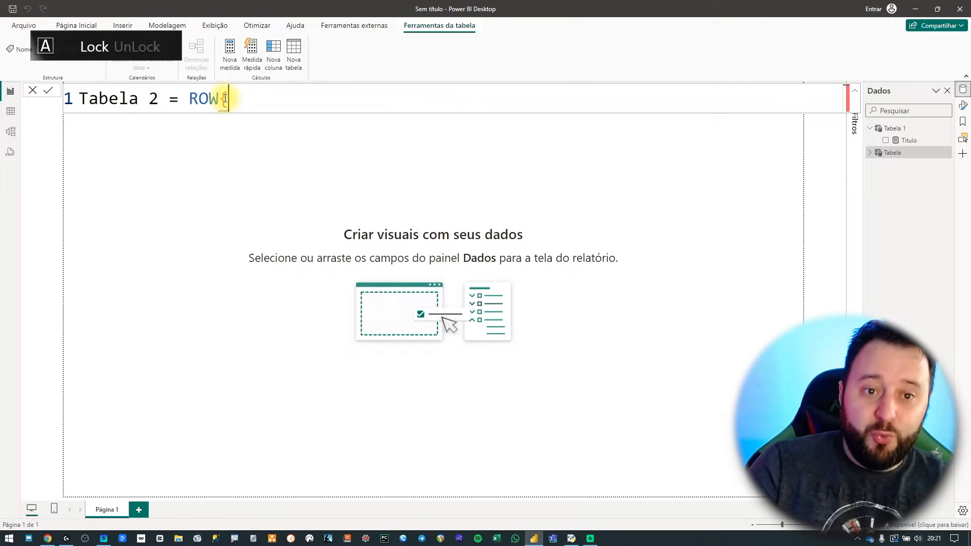
key("BackSpace")
type("()")
key("Left")
type("\"\"")
key("Left")
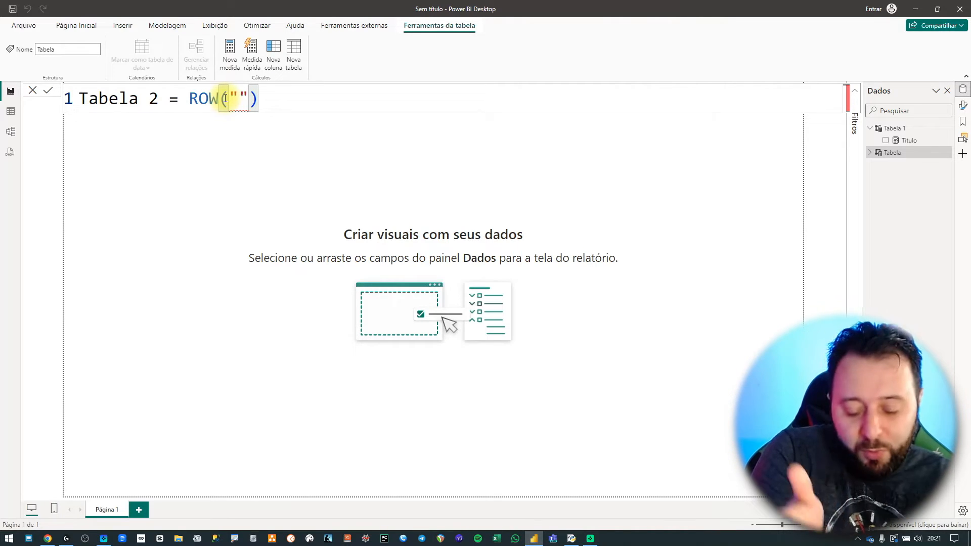
type("FRUTA\",")
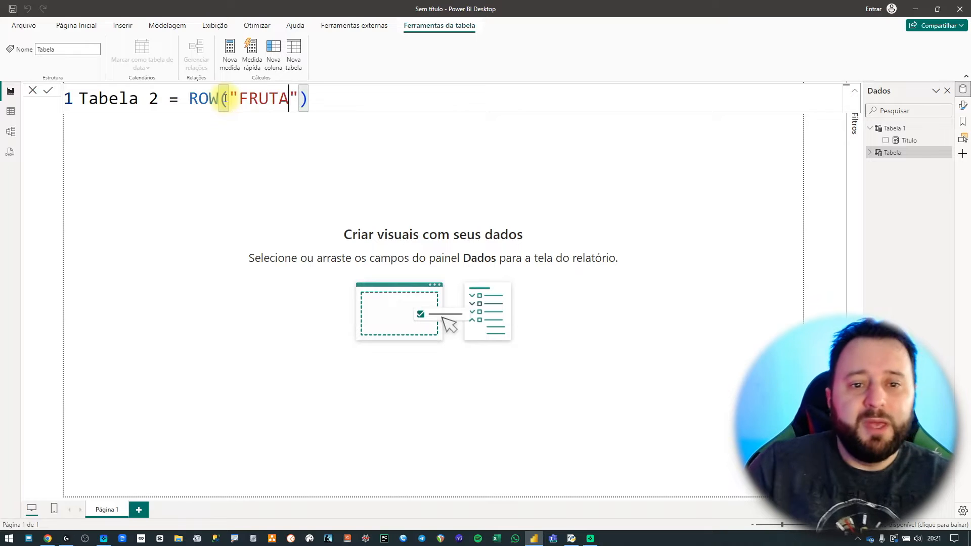
key("Right")
type(", \"\"")
key("Left")
type("BANANA")
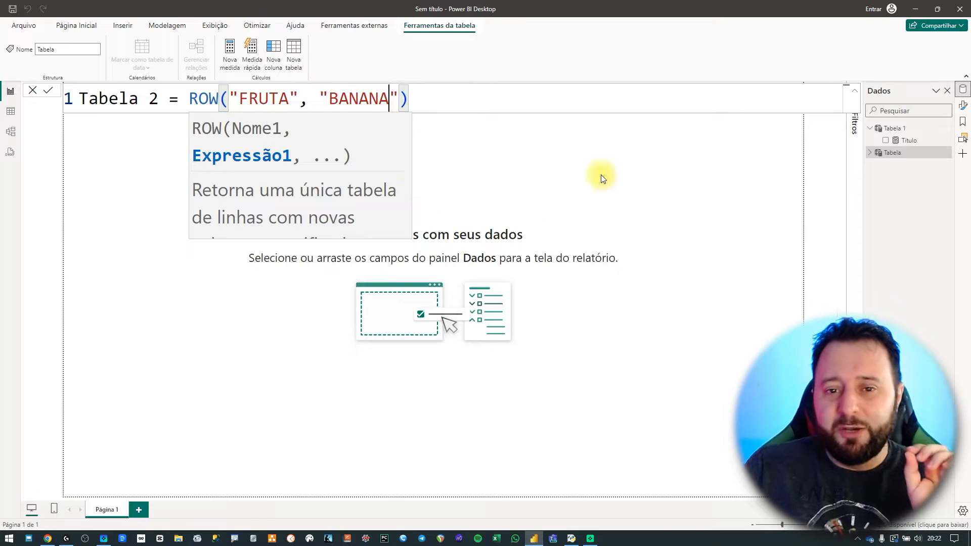
key("Return")
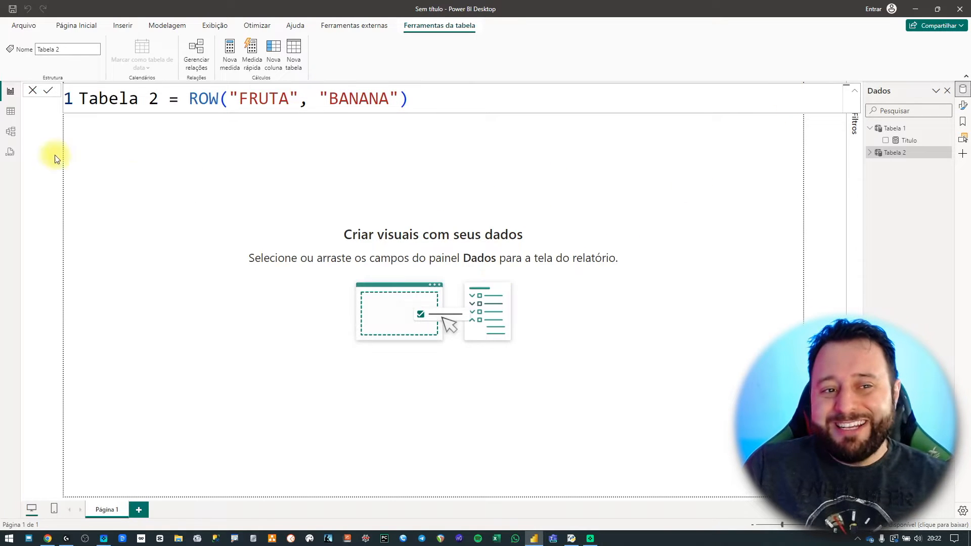
- Inspect Tabela 2's data in table view, pointing two temporary arrows at the FRUTA column and its value
left_click(11, 112)
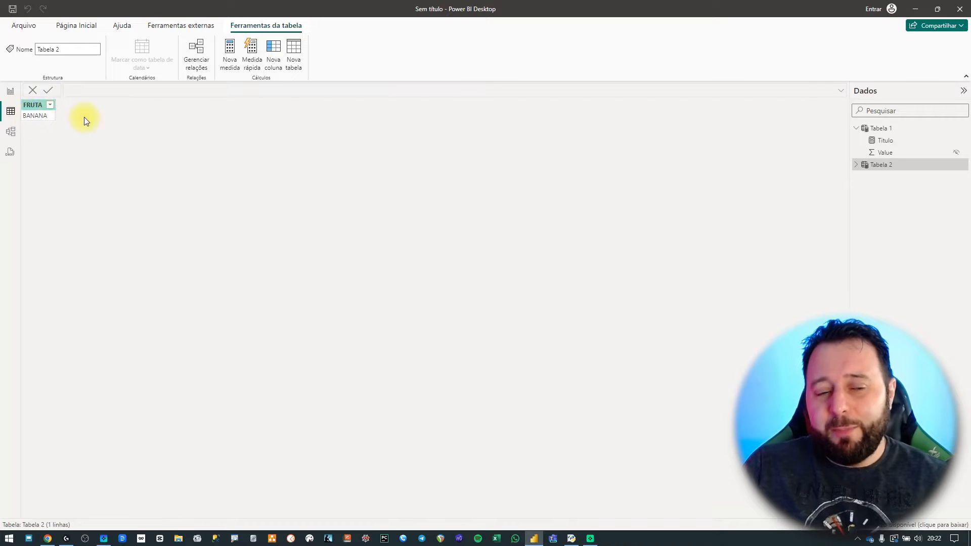
key("ctrl+1")
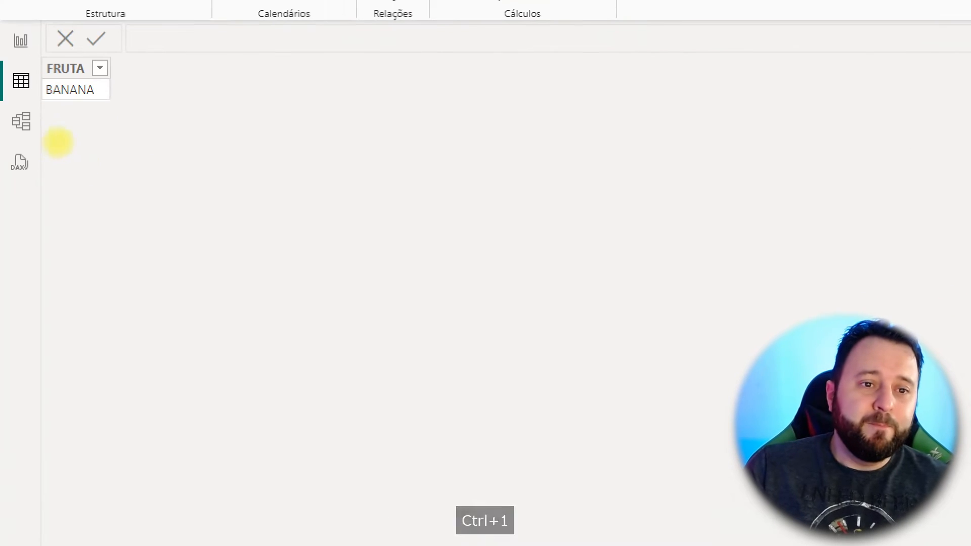
left_click_drag(122, 85, 226, 76)
left_click_drag(72, 117, 98, 264)
key("Escape")
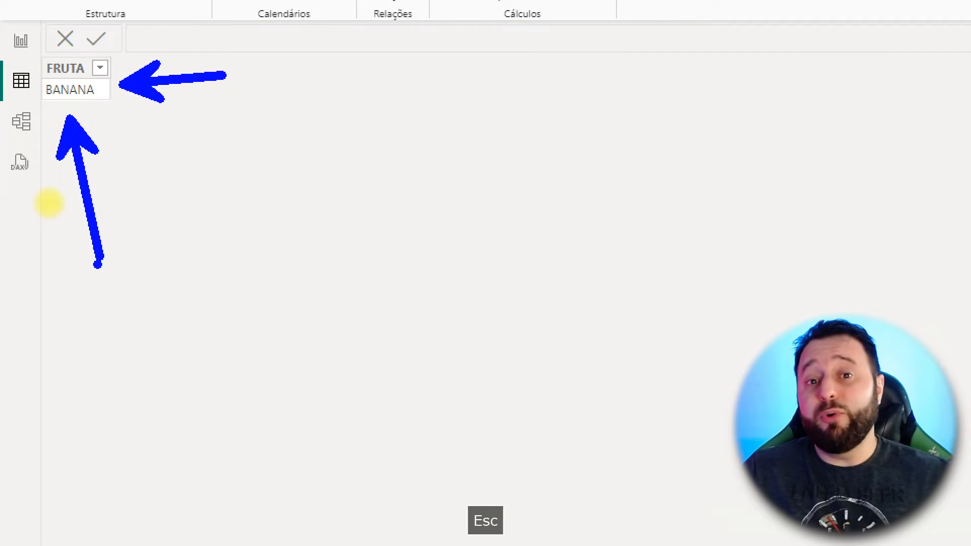
- Return to the report view, expand Tabela 2 and examine the "BANANA" argument in the formula behind its FRUTA column
left_click(20, 41)
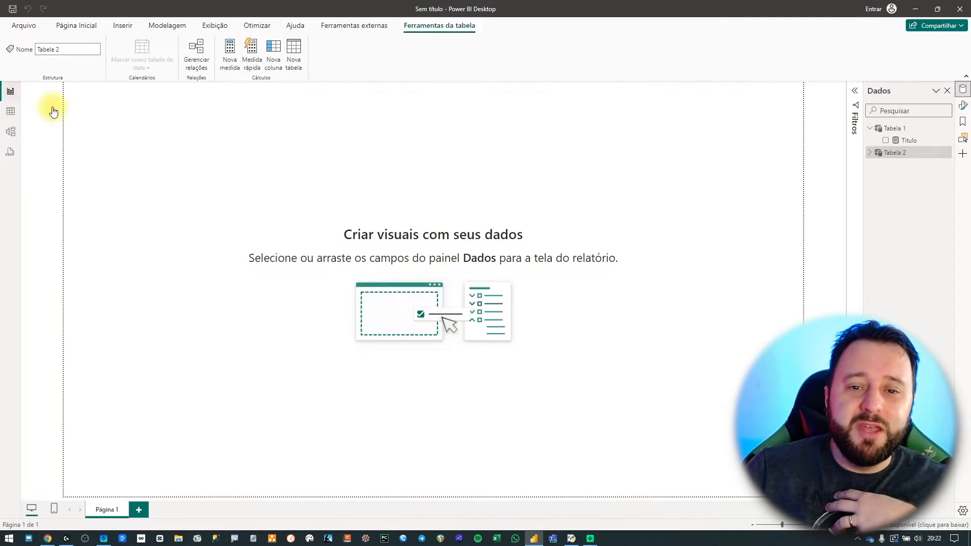
left_click(54, 111)
left_click(872, 152)
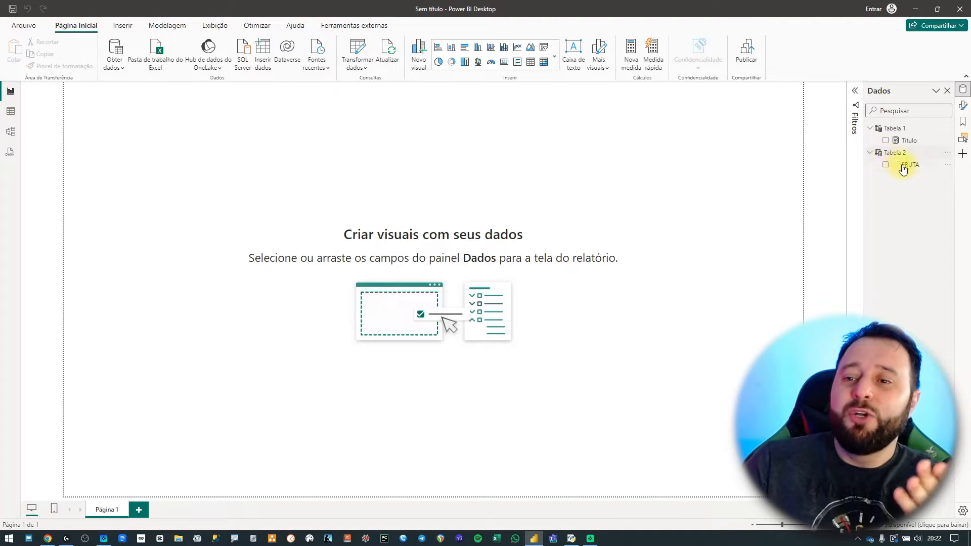
left_click(910, 166)
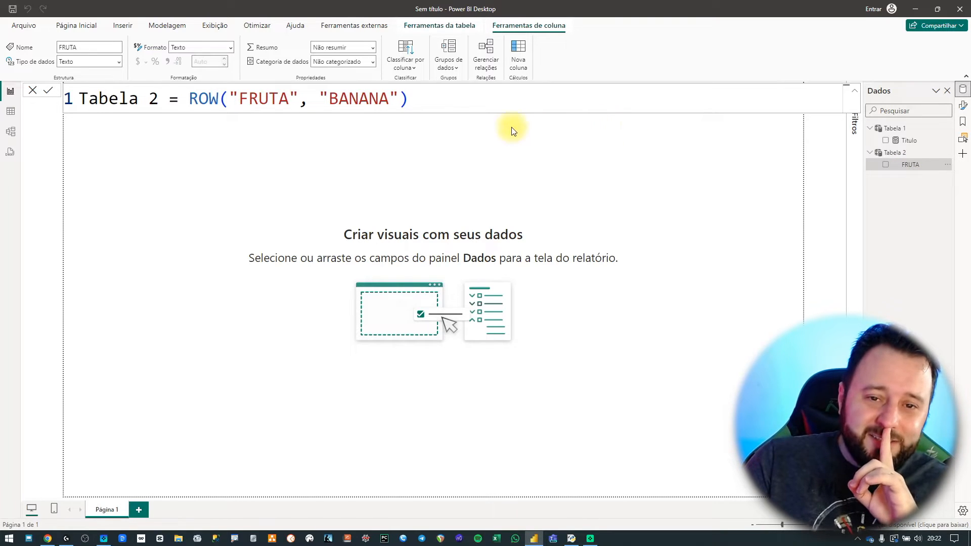
left_click_drag(398, 100, 321, 94)
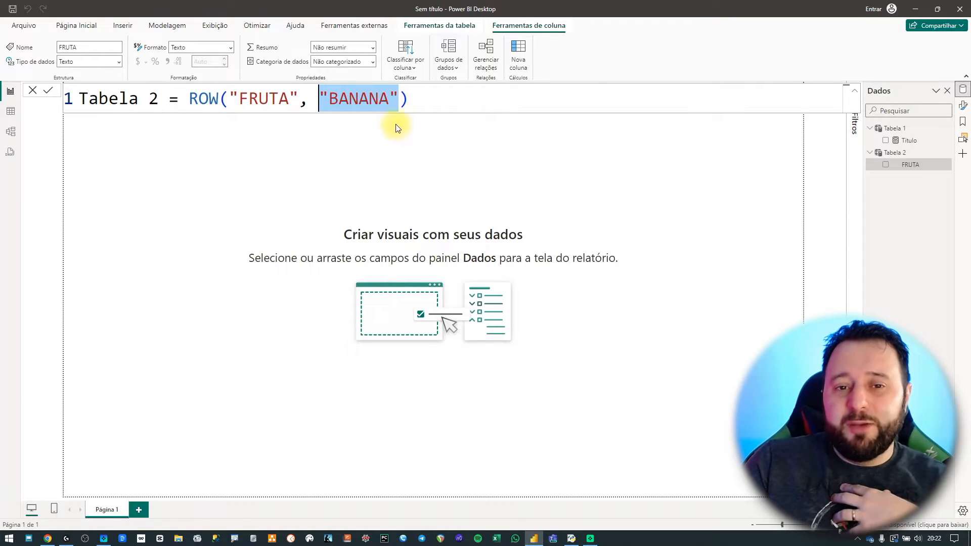
left_click(401, 98)
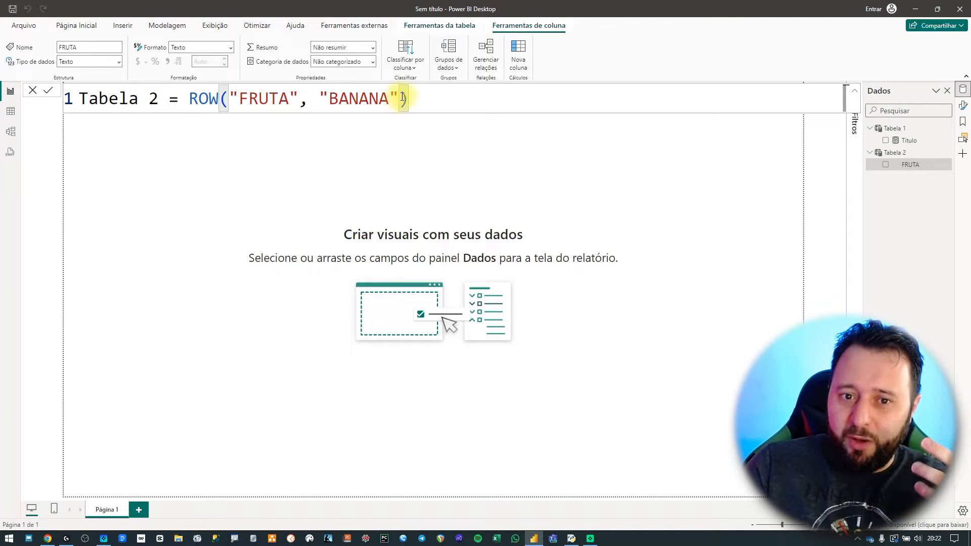
left_click_drag(401, 96, 318, 98)
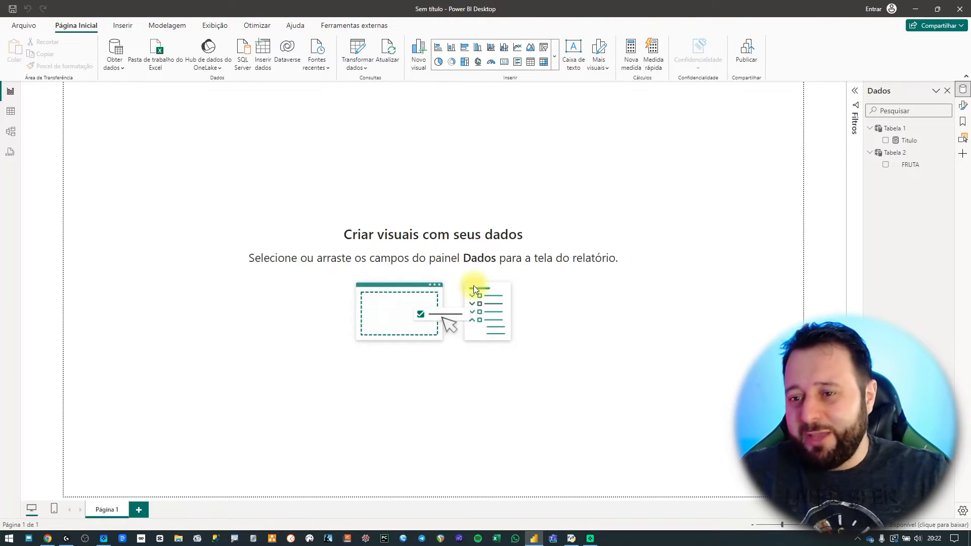
left_click(919, 167)
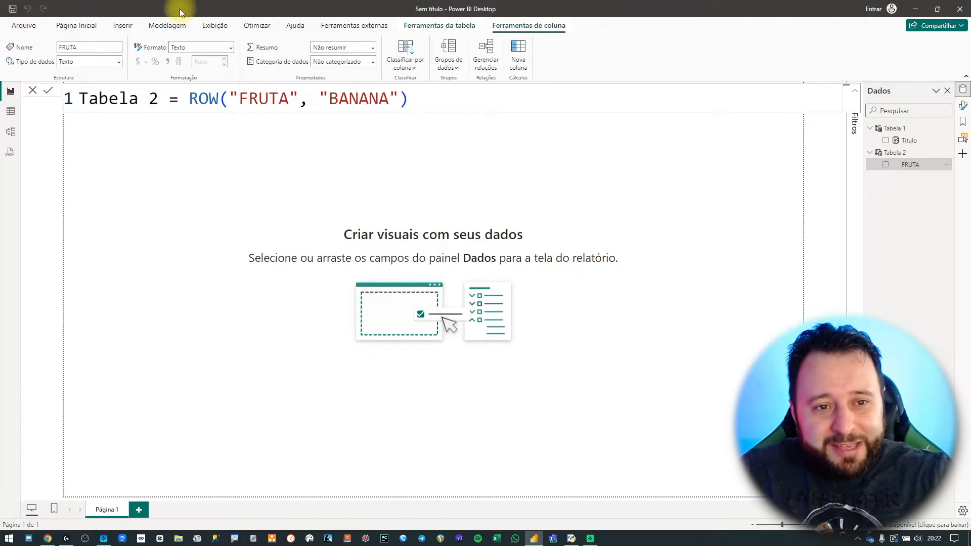
- Start another calculated table and name it Tabela 3 in its formula
left_click(170, 27)
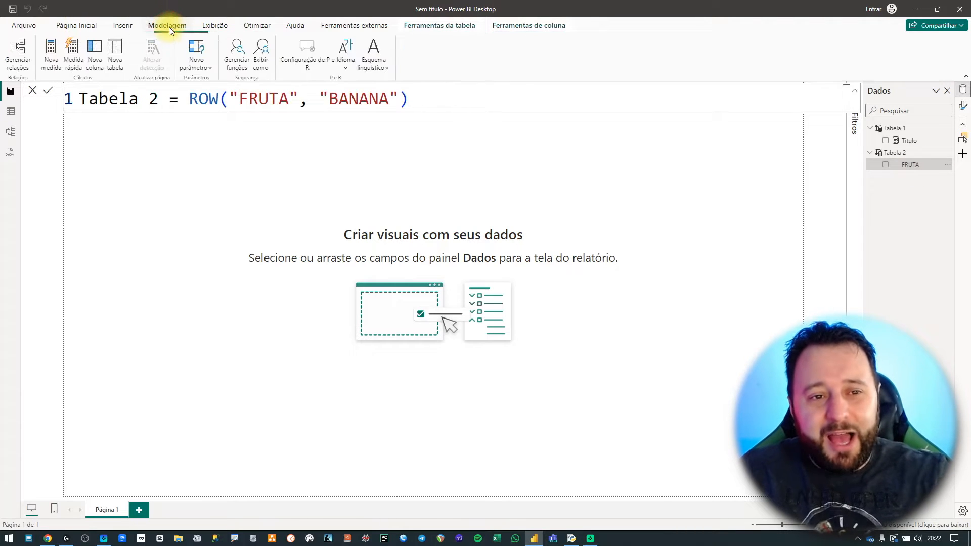
left_click(117, 47)
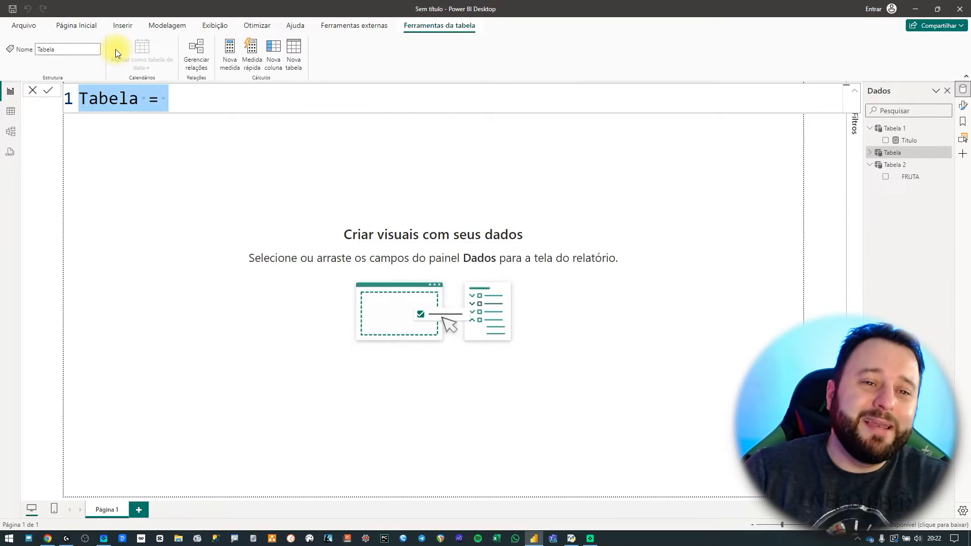
key("Left")
key("Left")
key("Left")
type("3 = ")
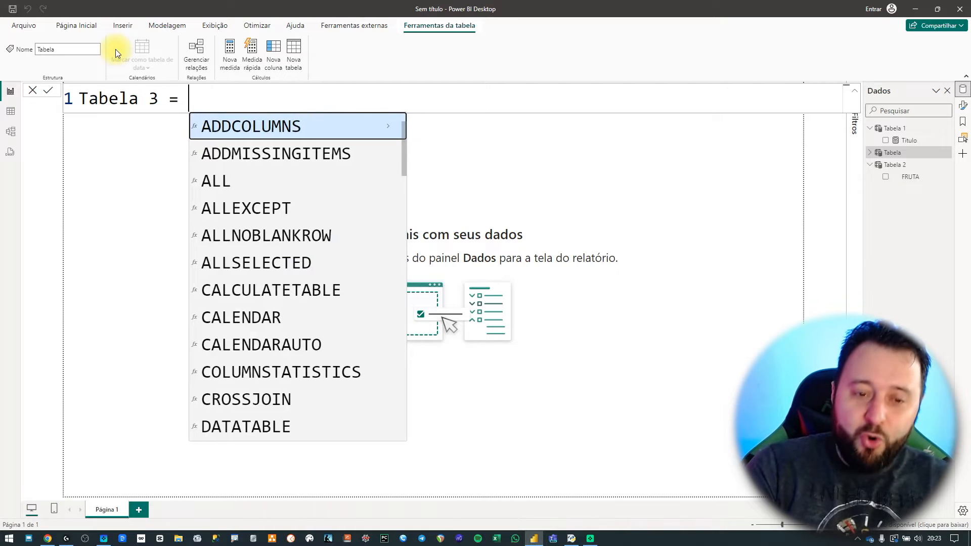
- Define Tabela 3 with the list {"BANANA", "PERA", "MAÇÃ"} and commit it
type("{1")
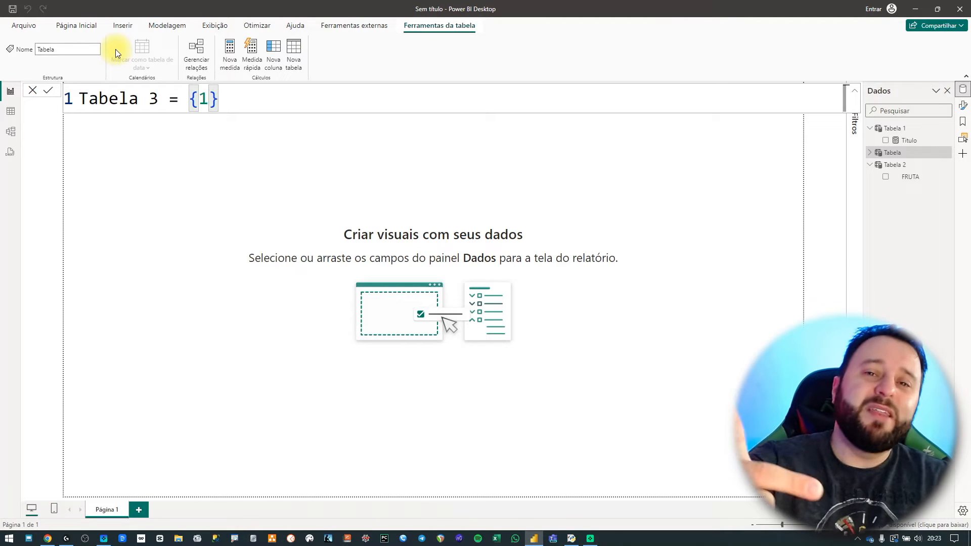
key("BackSpace")
type("\"")
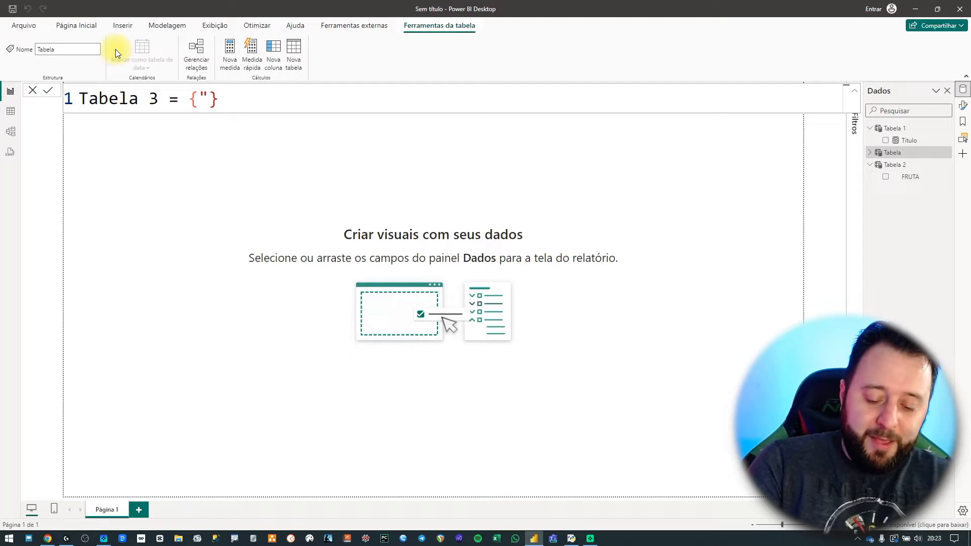
type("BANANA")
type("\", \"")
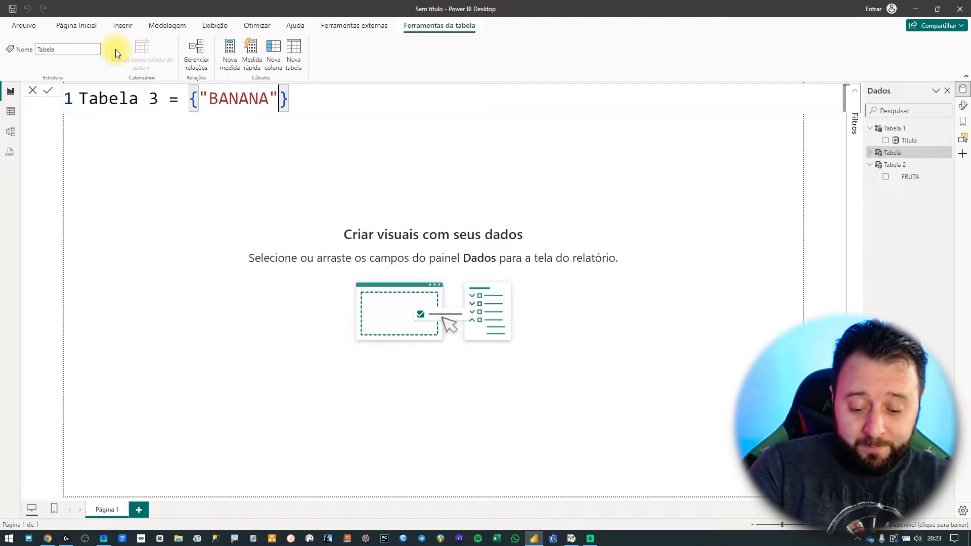
type("PERA\", ")
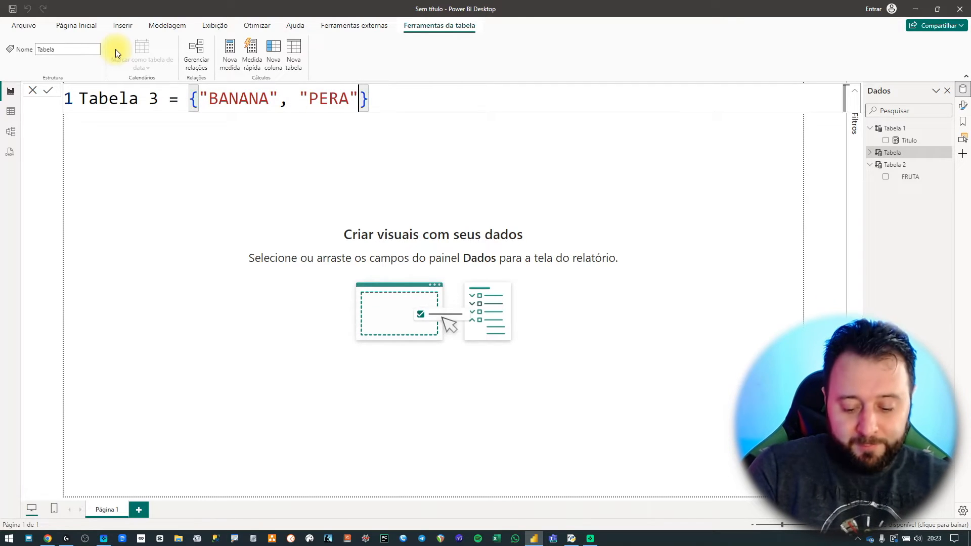
type("\"")
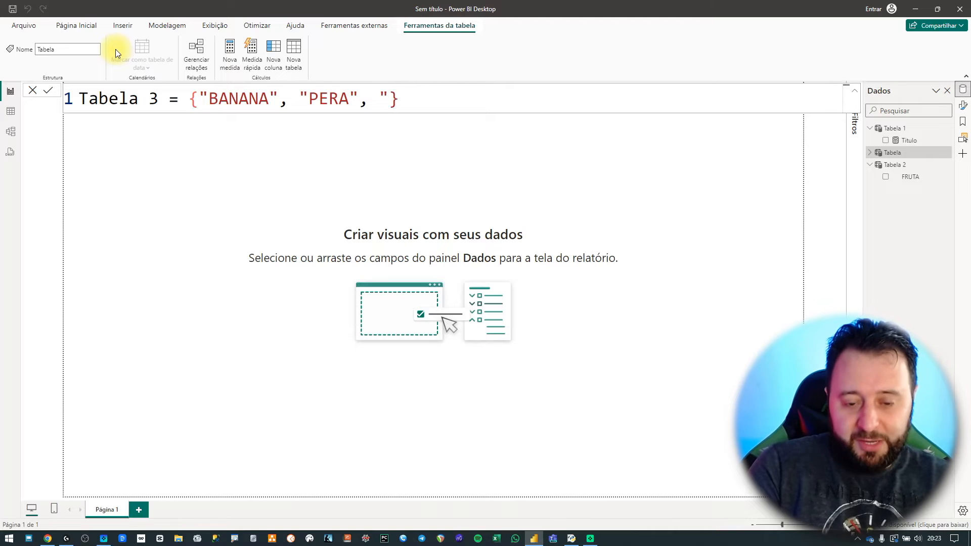
type("MAÇÃ\"")
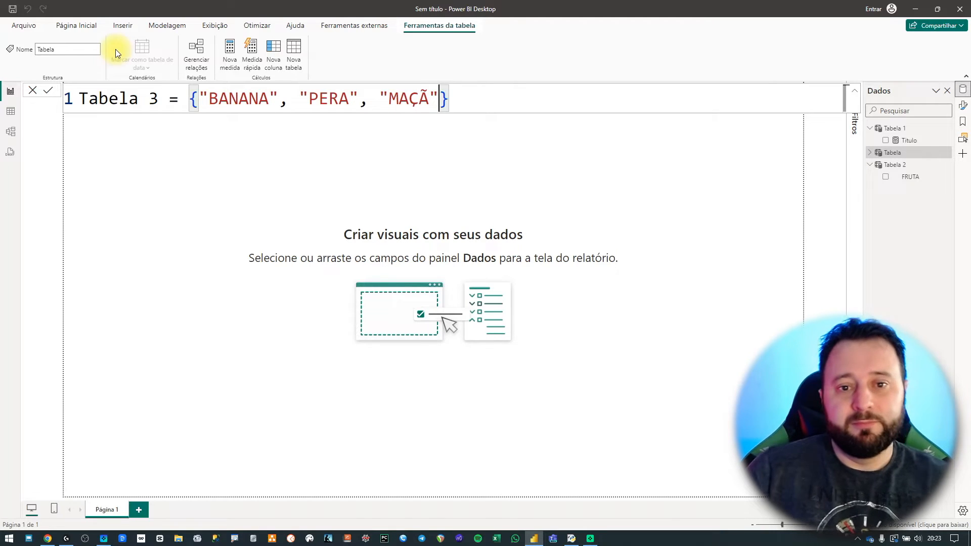
key("Return")
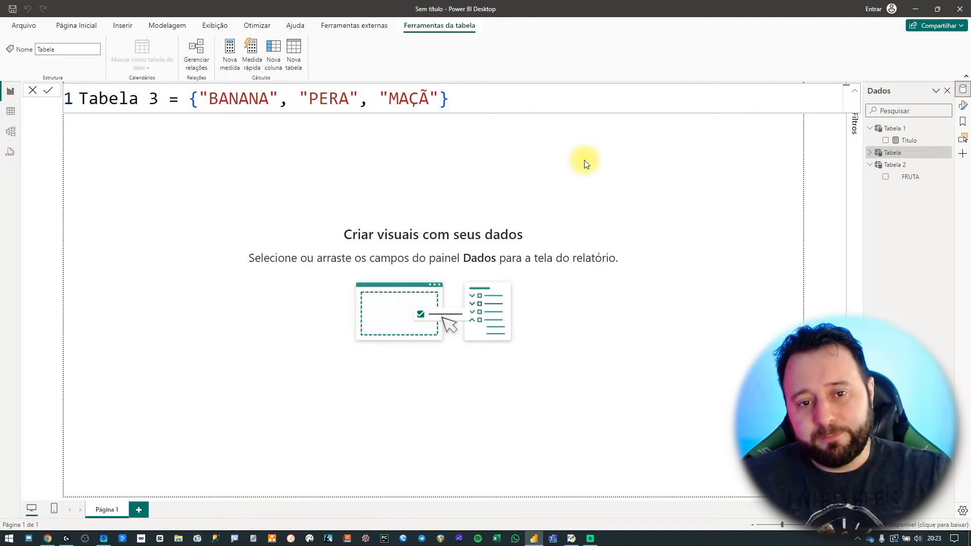
- Inspect Tabela 3's data in table view, pointing temporary blue arrows at its three fruit values and the Value column header
left_click(16, 113)
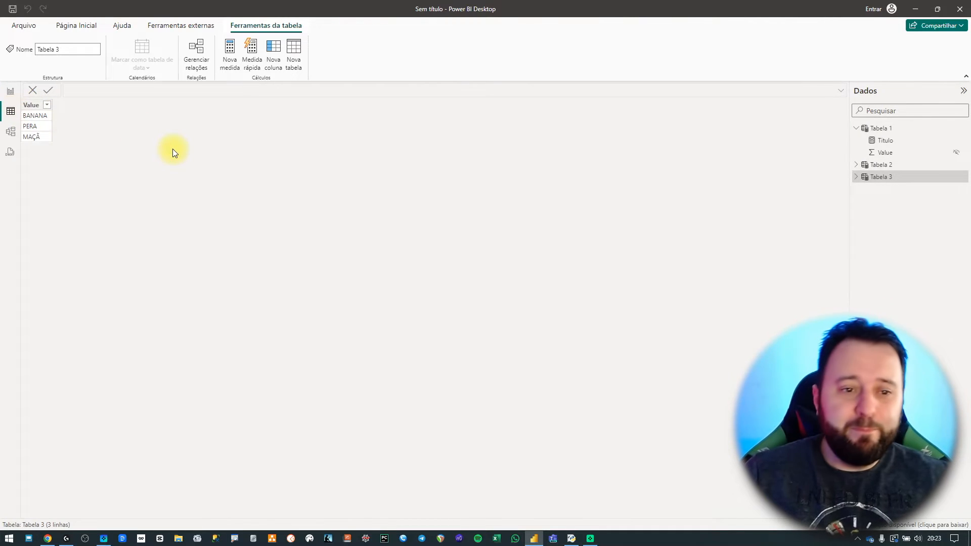
key("ctrl+1")
left_click(105, 122)
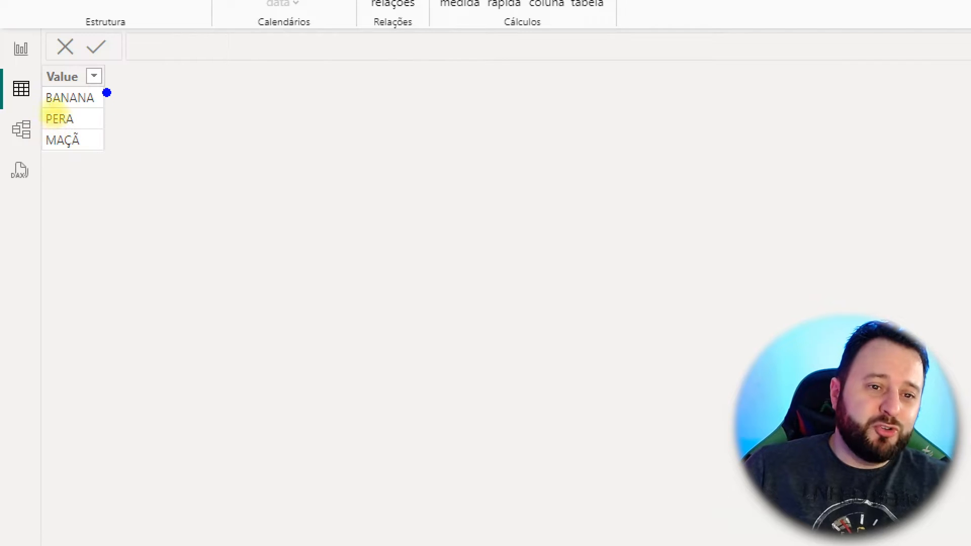
left_click_drag(105, 92, 246, 120)
left_click_drag(109, 129, 195, 145)
left_click_drag(77, 152, 185, 265)
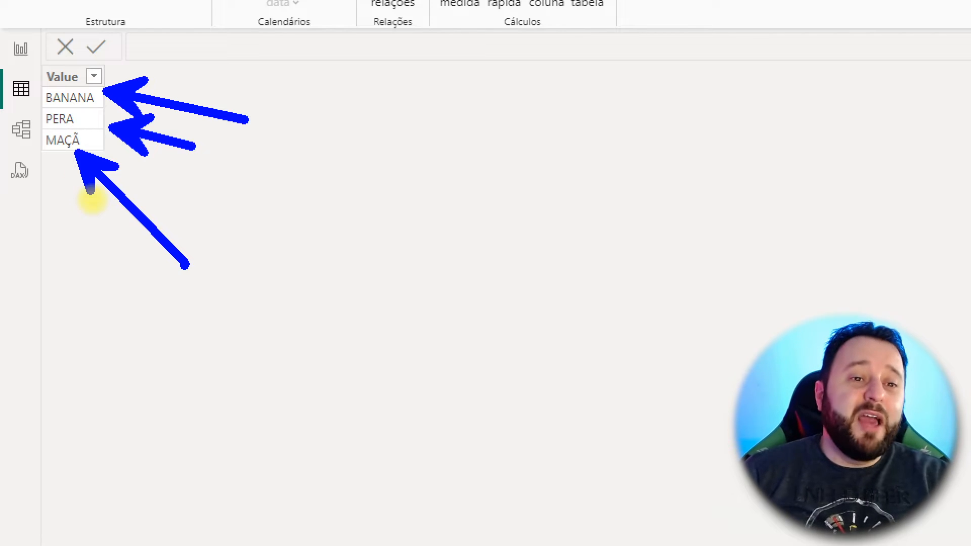
mouse_move(95, 71)
left_mouse_down()
mouse_move(130, 56)
mouse_move(274, 45)
left_mouse_up()
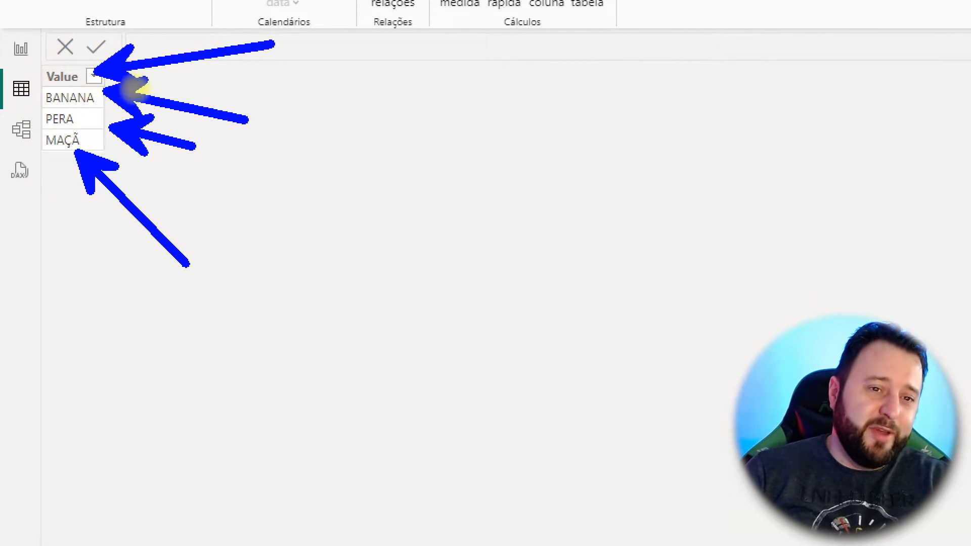
key("r")
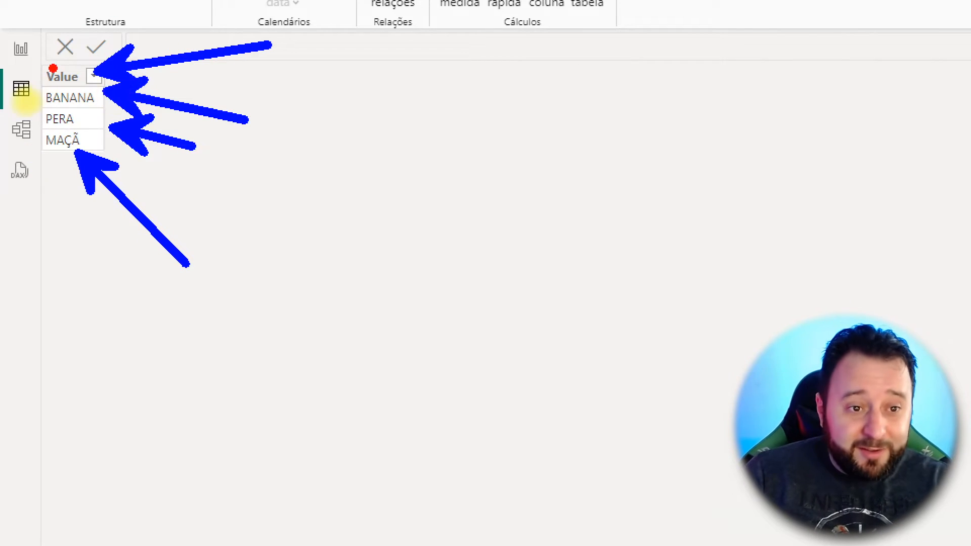
mouse_move(42, 98)
left_mouse_down()
mouse_move(1, 99)
mouse_move(2, 46)
left_mouse_up()
key("Escape")
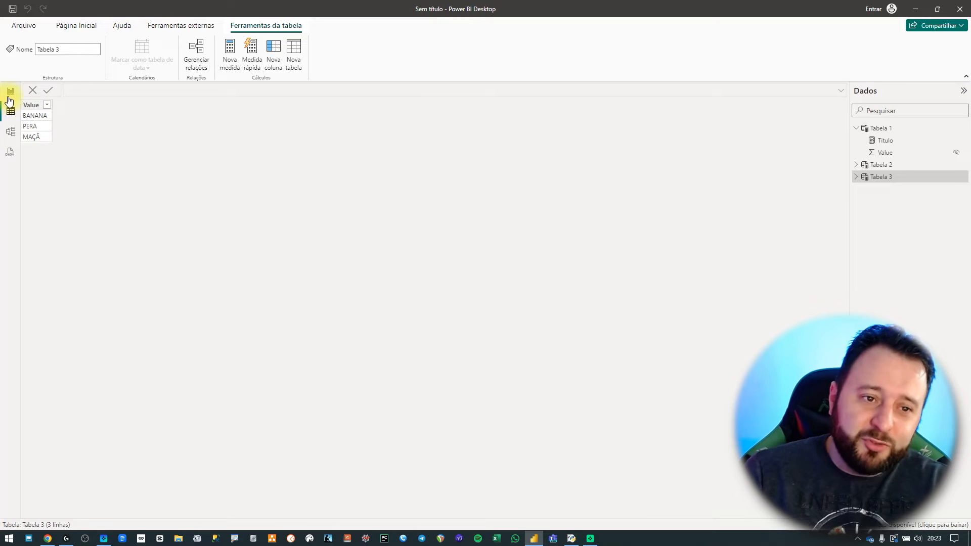
- Return to the report view, expand Tabela 3 and examine its Value column and the options available for it
left_click(9, 96)
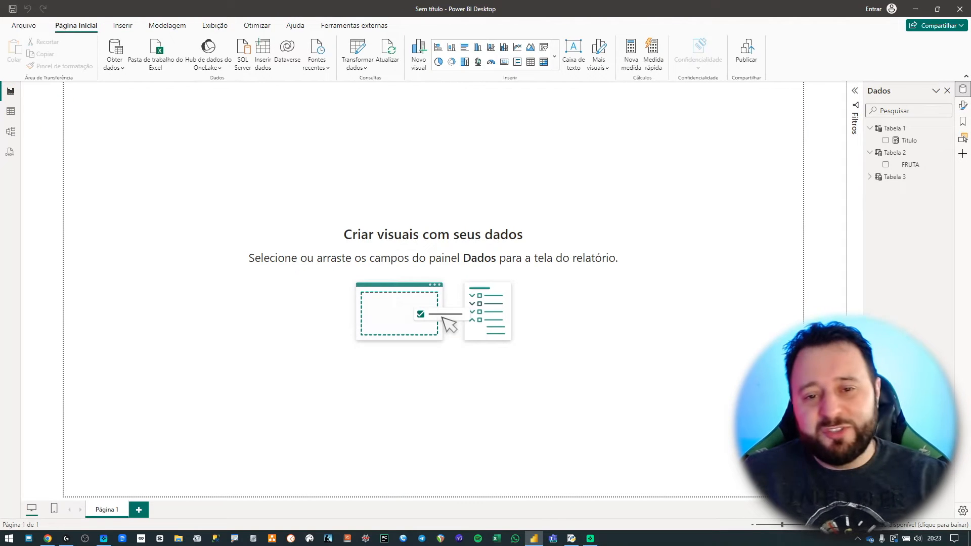
left_click(871, 177)
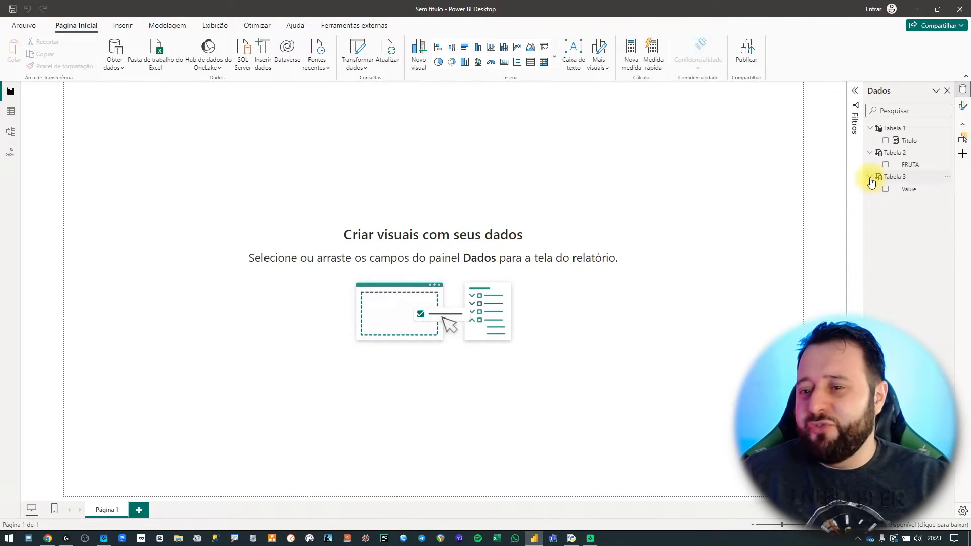
left_click(913, 190)
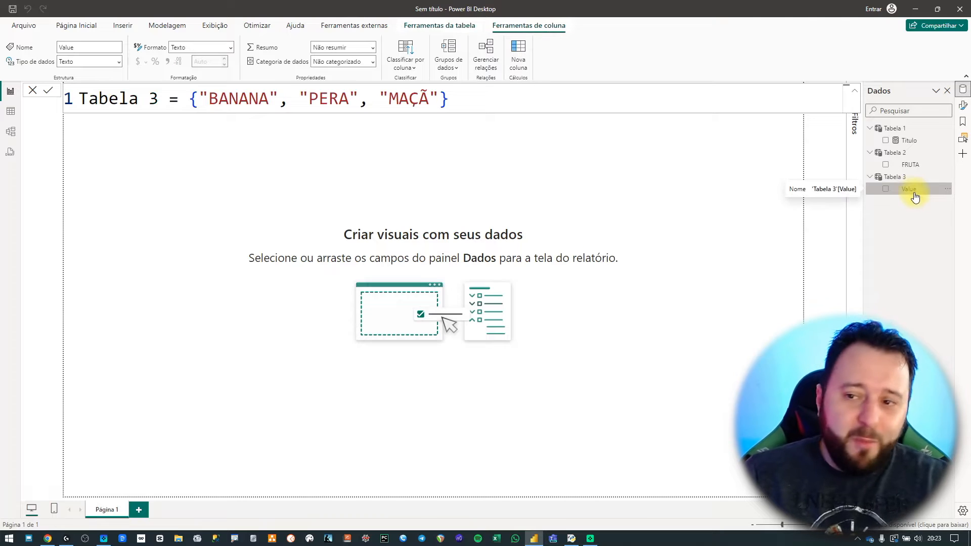
right_click(916, 197)
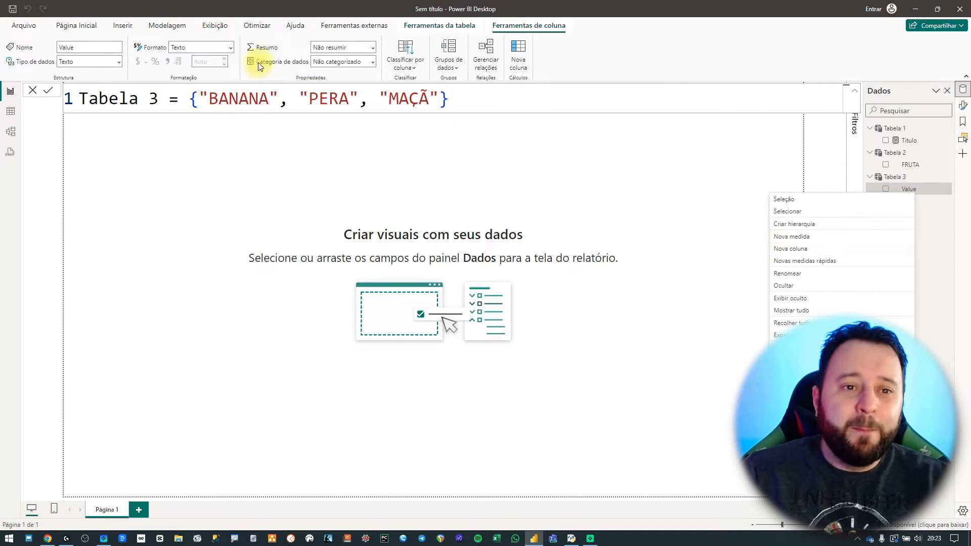
- Start another calculated table, name it Tabela 4 in its formula and begin a new line after the equals sign
left_click(174, 26)
left_click(117, 55)
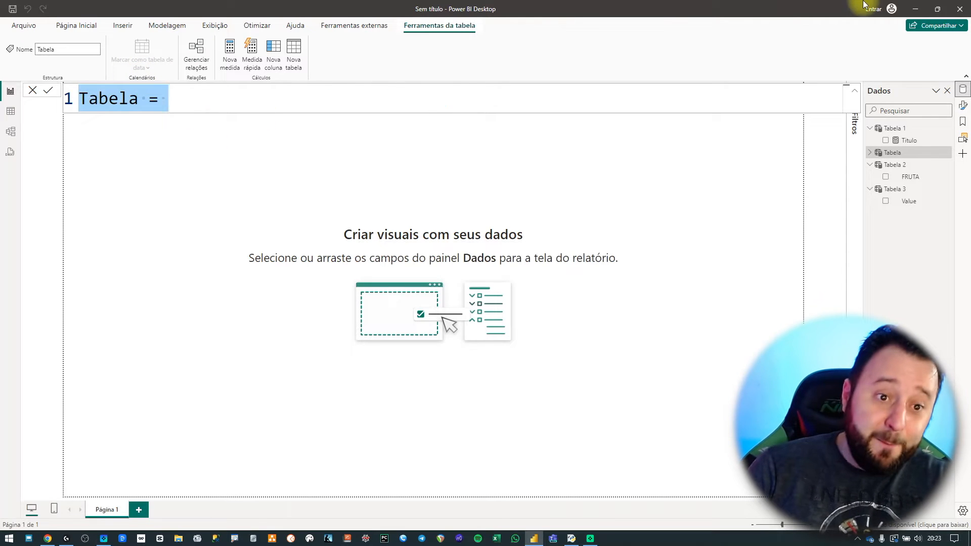
key("Right")
key("Left")
type("4")
key("Right")
key("Right")
key("shift+Return")
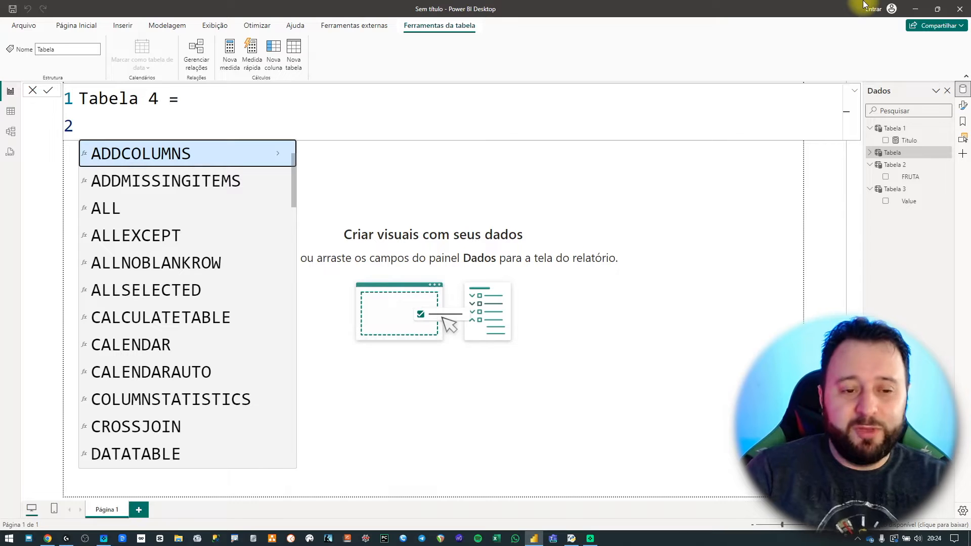
- Add a UNION function to the Tabela 4 formula, with its closing parenthesis on a separate line and an empty line for arguments
type("UNION(")
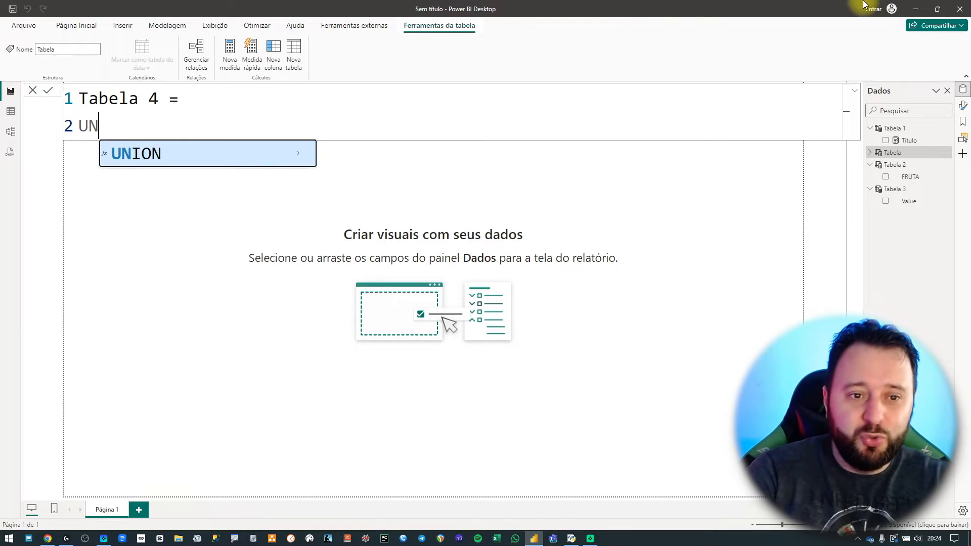
key("Tab")
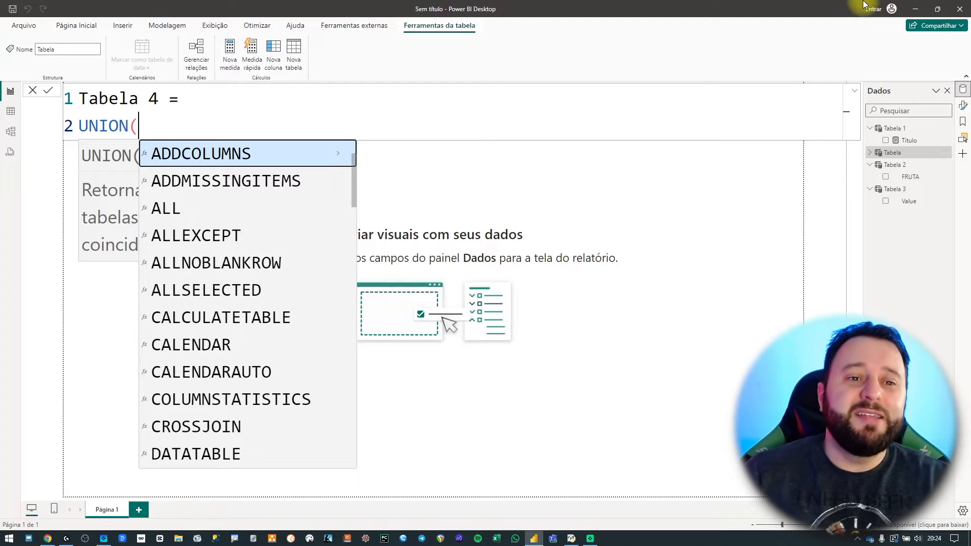
key("shift+Return")
type(")")
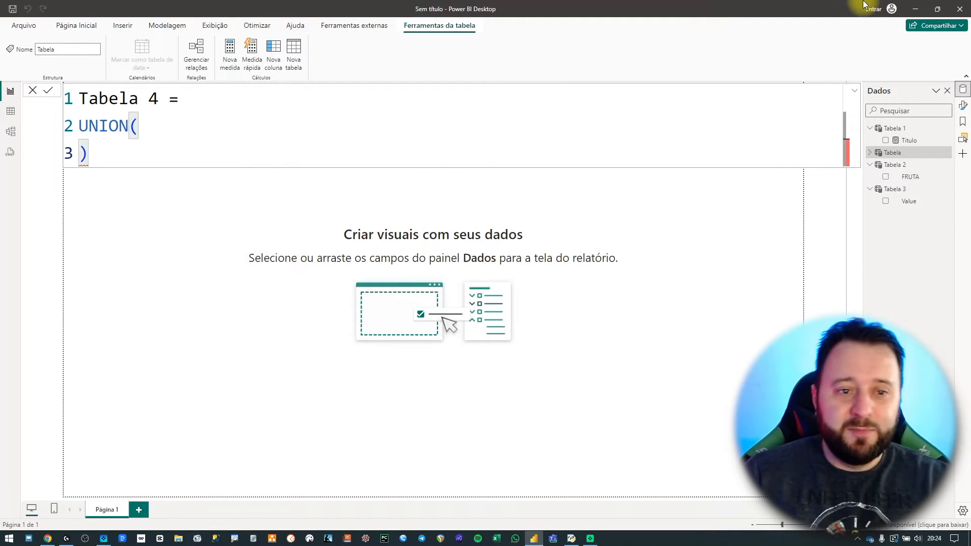
left_click(204, 127)
key("shift+Return")
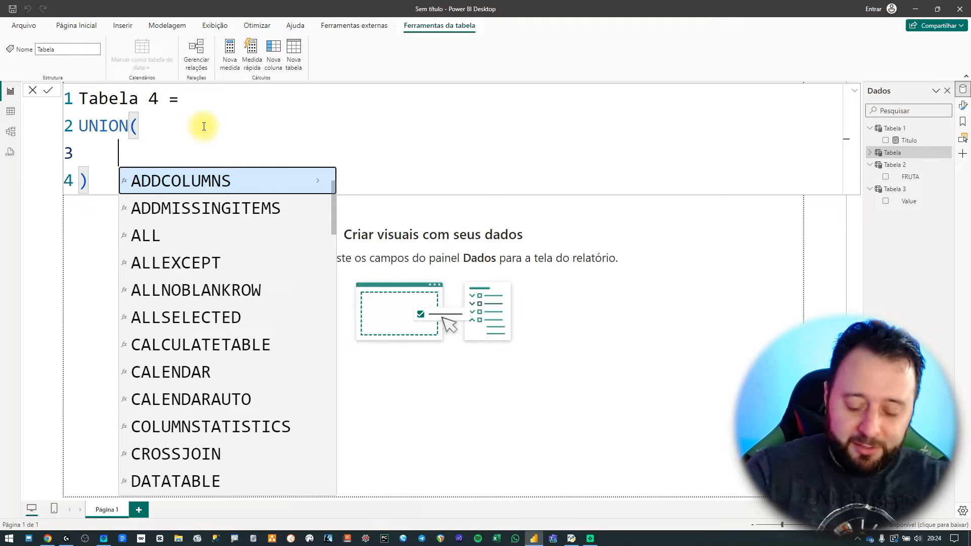
- Insert an empty ROW() followed by a comma as the first argument of UNION, with a new line below it
type("WO")
key("BackSpace")
key("BackSpace")
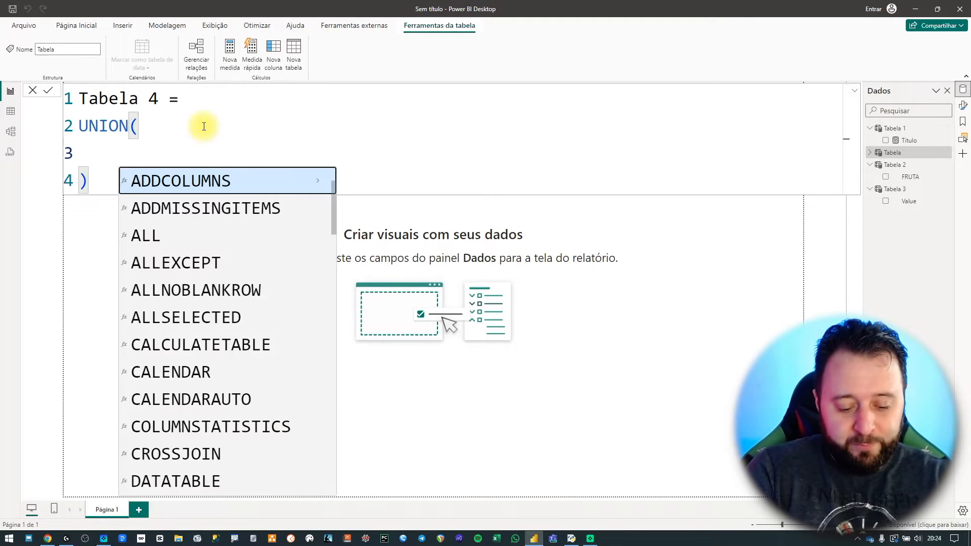
type("ROW(")
key("BackSpace")
key("BackSpace")
key("BackSpace")
key("BackSpace")
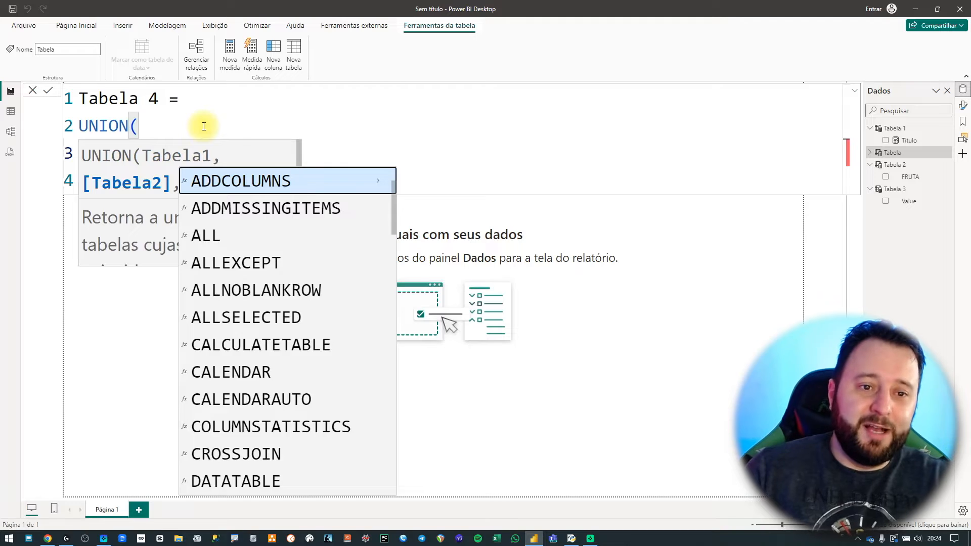
key("Escape")
key("Escape")
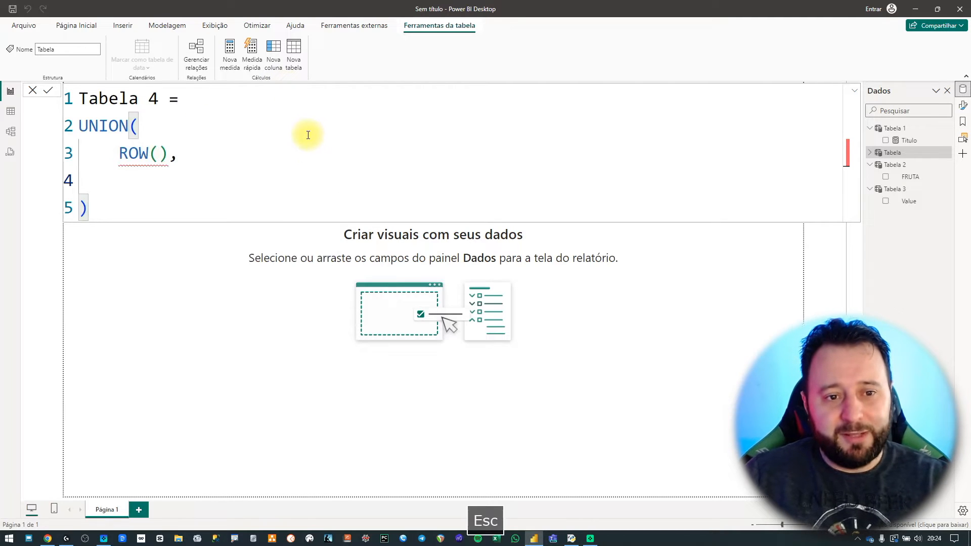
- Add two more empty ROW() arguments to UNION, each on its own line and separated by a comma
left_click(128, 182)
type("ROW")
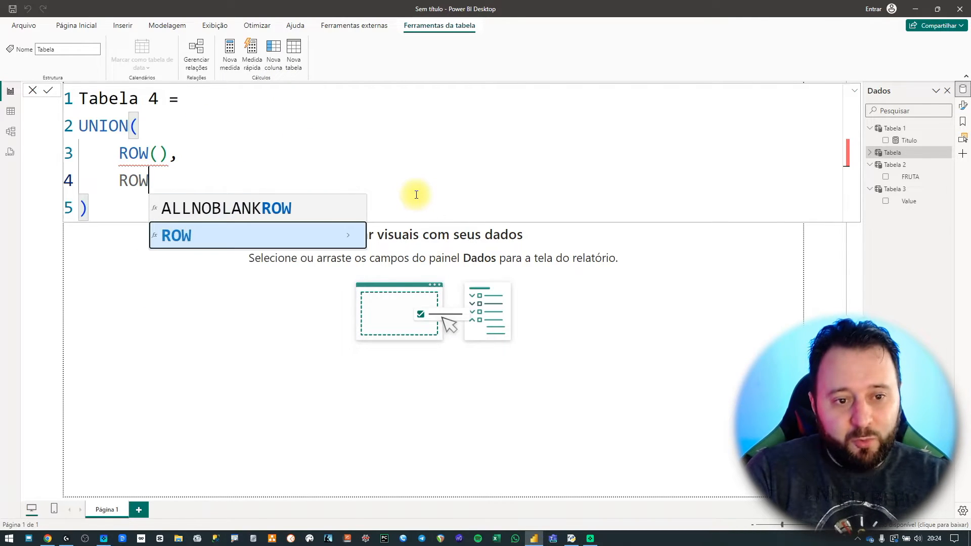
type("(),'")
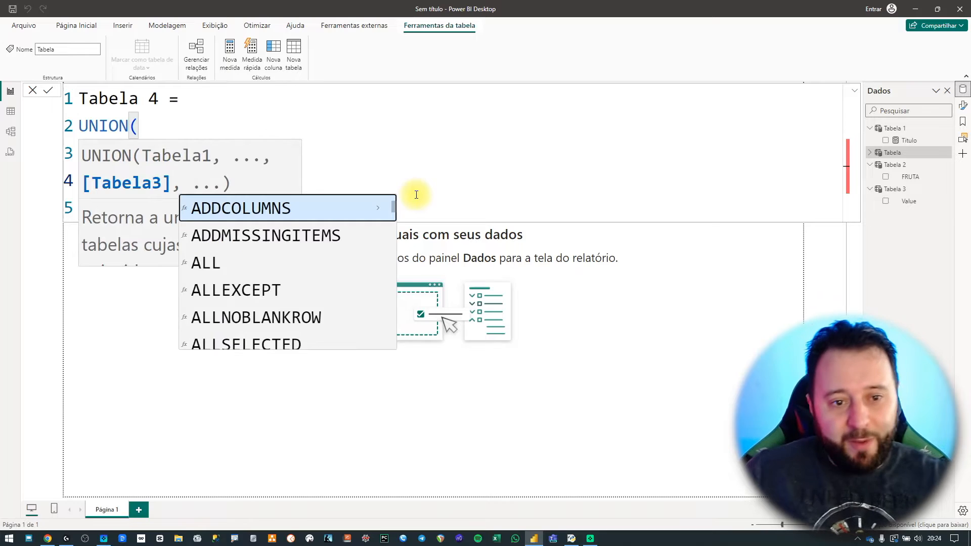
key("Escape")
key("Escape")
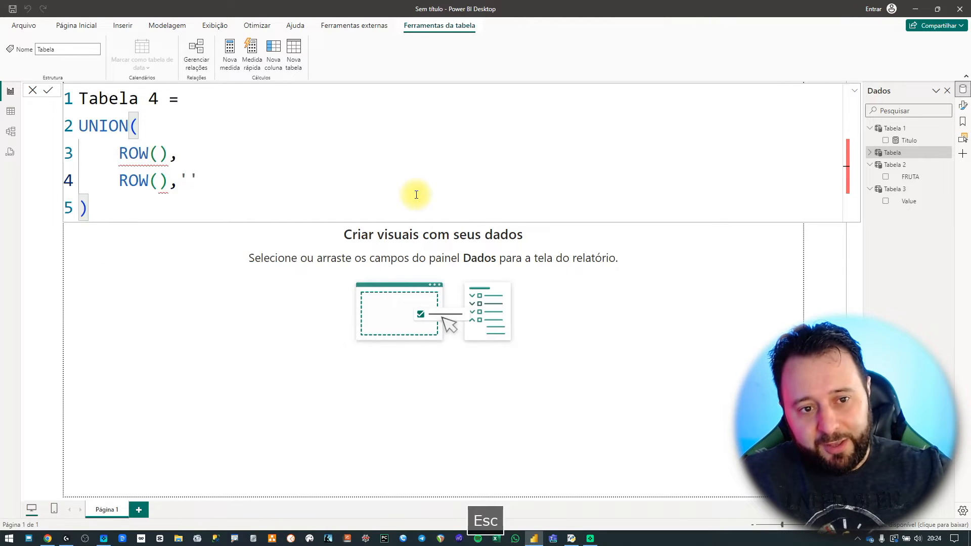
key("BackSpace")
key("BackSpace")
key("shift+Return")
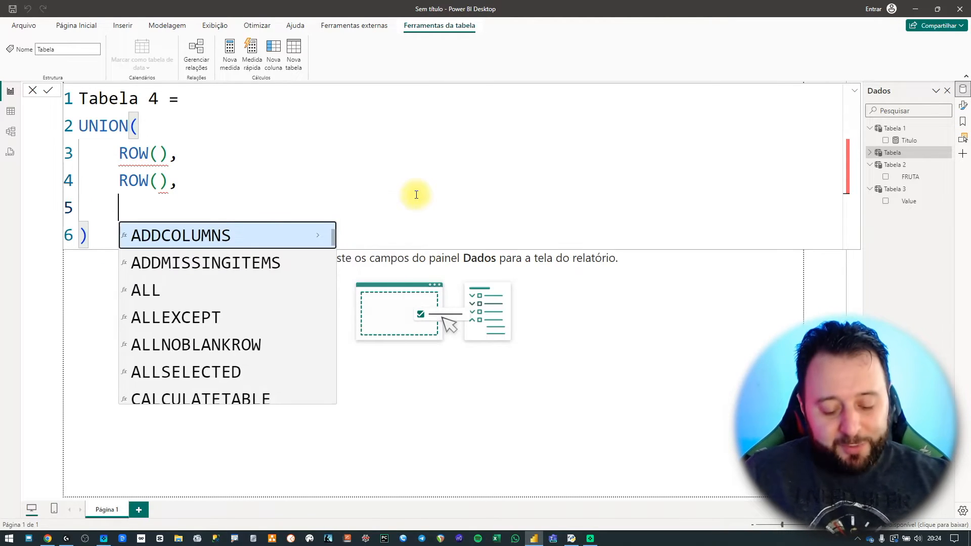
type("ROW")
key("Tab")
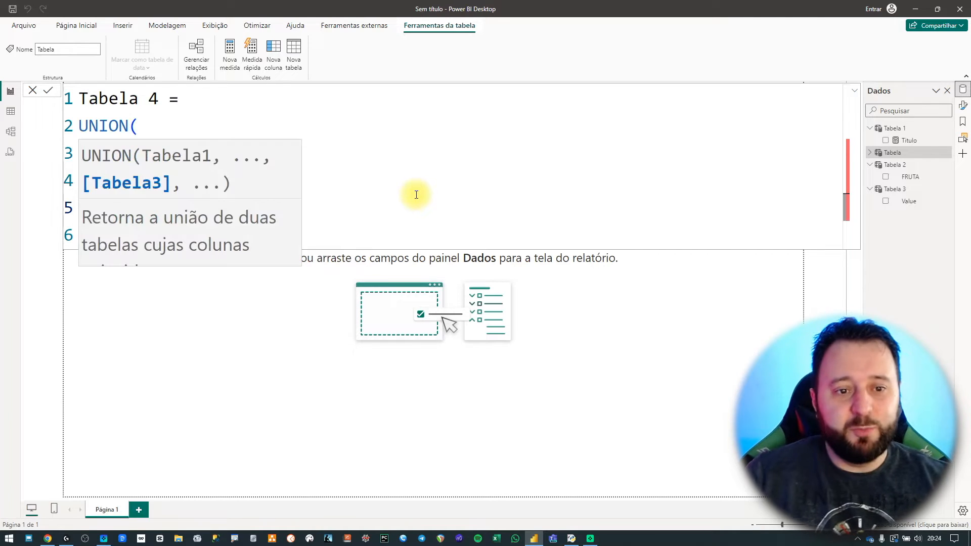
- Fill the first ROW with the column name "FRUTA" and the value "BANANA"
left_click(448, 193)
left_click(160, 153)
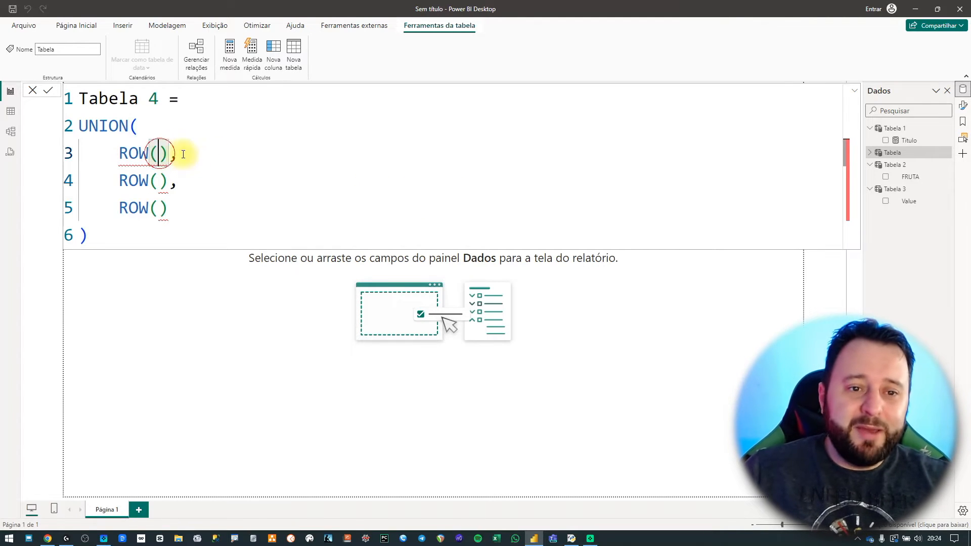
type("\"\"")
key("Left")
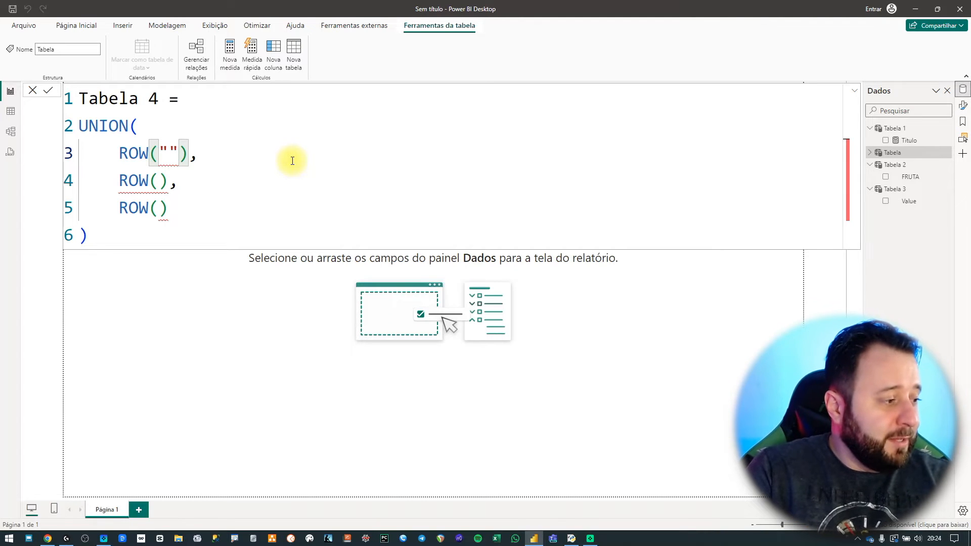
type("FRURA")
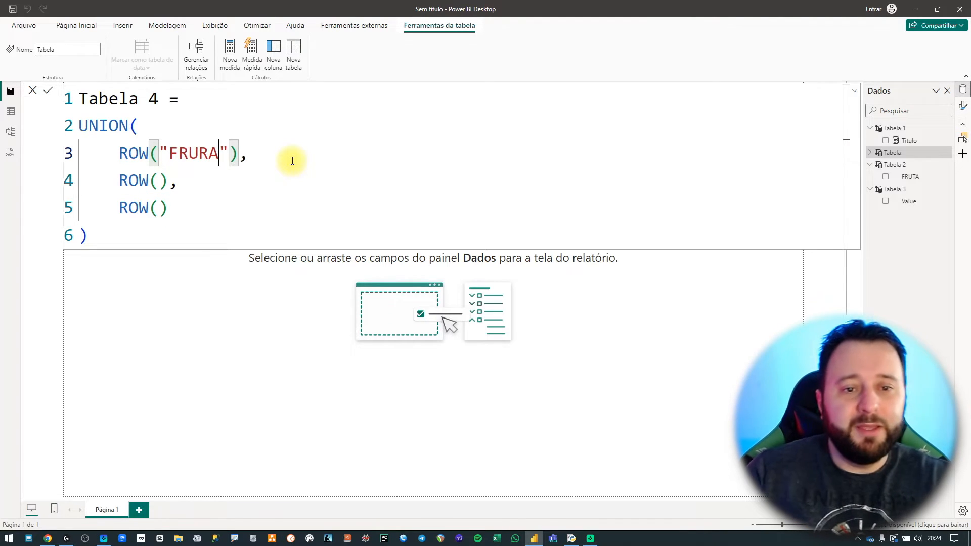
key("Right")
key("BackSpace")
type("T")
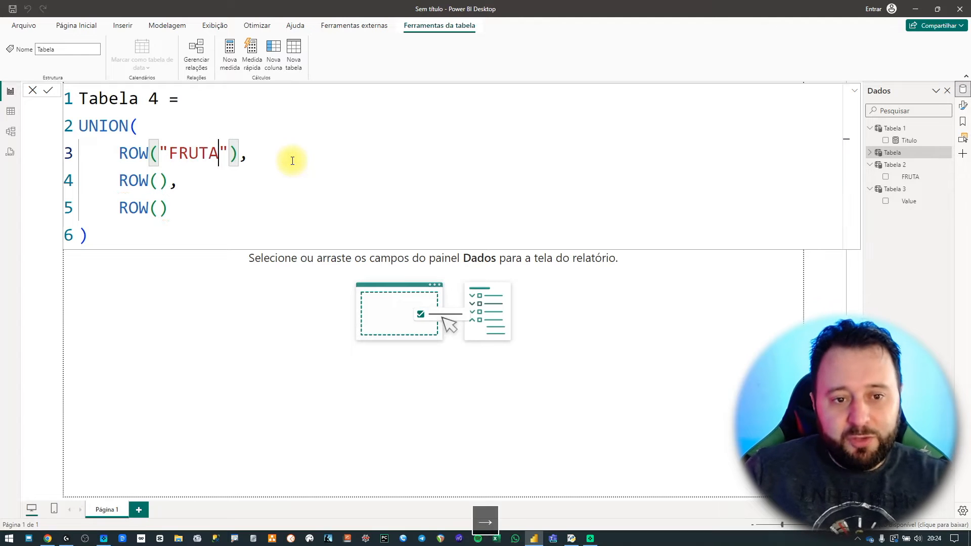
key("Right")
key("Right")
type(", \"BANANA\"")
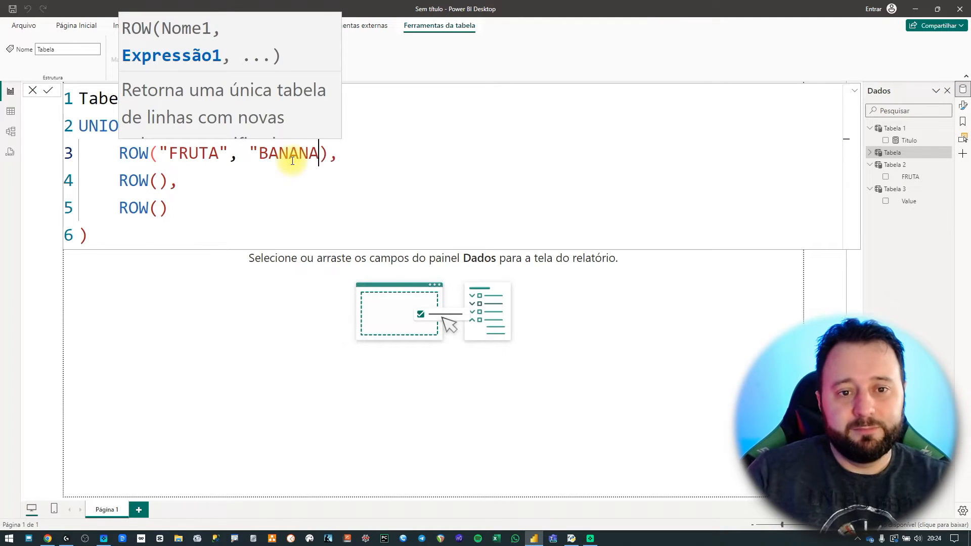
- Fill the second ROW with the column name "FRUTA" and the value "PERA"
key("Down")
key("Left")
left_click(434, 161)
left_click(160, 180)
type("\"")
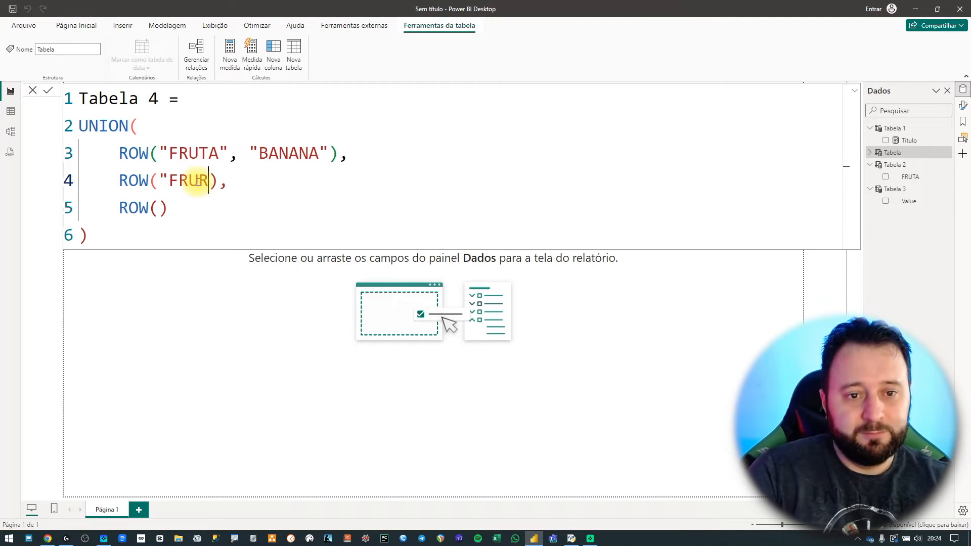
key("BackSpace")
key("BackSpace")
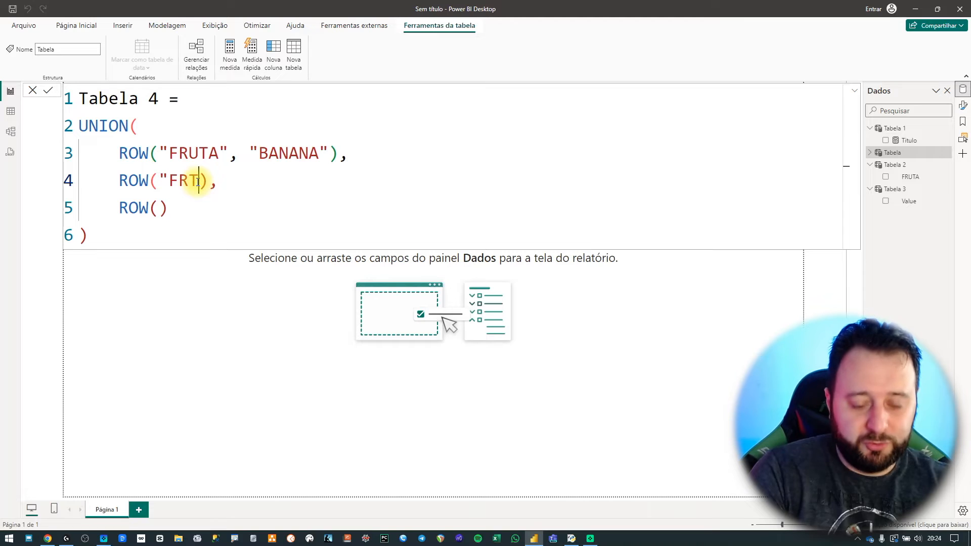
type("TA\"")
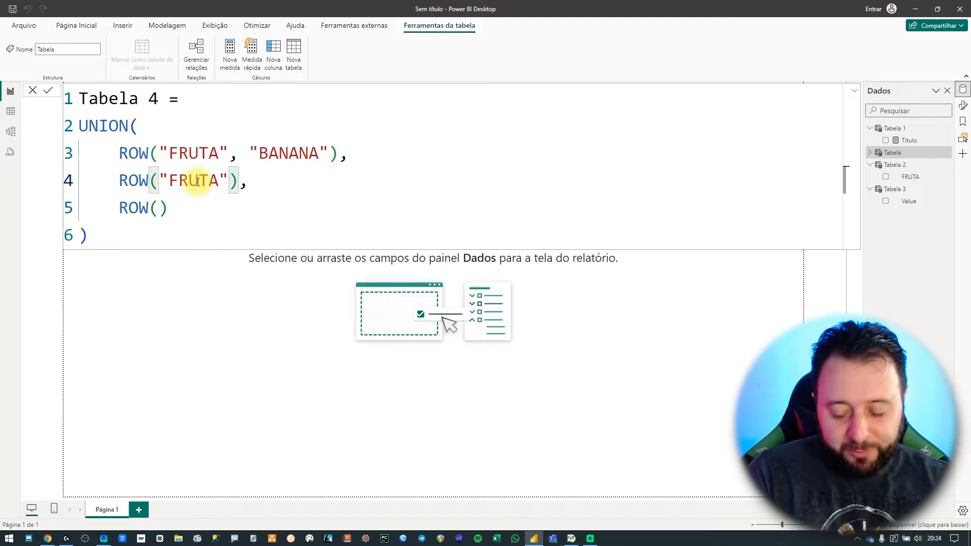
type(", \"PERA\"")
- Fill the third ROW with "FRUTA" and "MAÇÃ", and commit the Tabela 4 formula
key("Down")
key("Left")
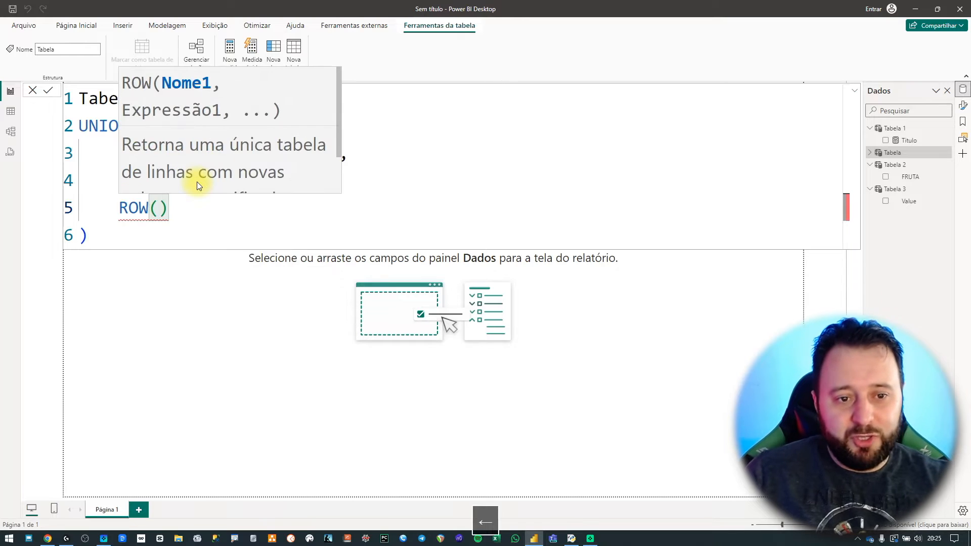
type("\"FRUTA\", \"MAÇÃ\"")
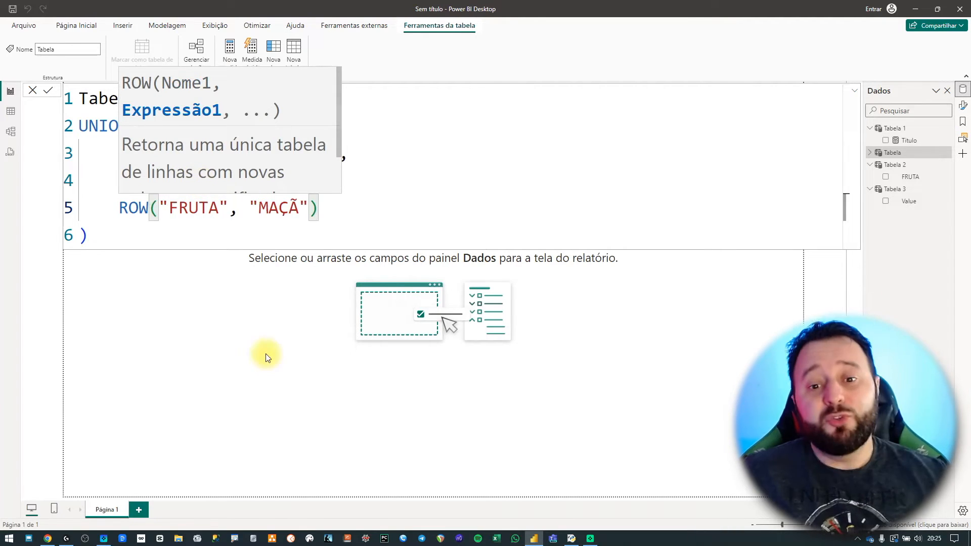
key("Return")
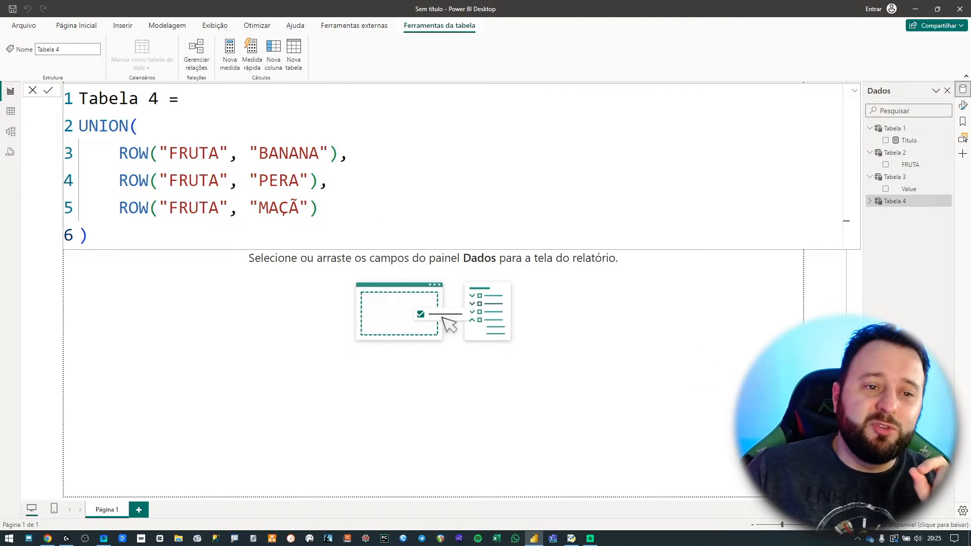
- Examine the rows and the column header of Tabela 4 in the table view, and return to the report view
left_click(11, 112)
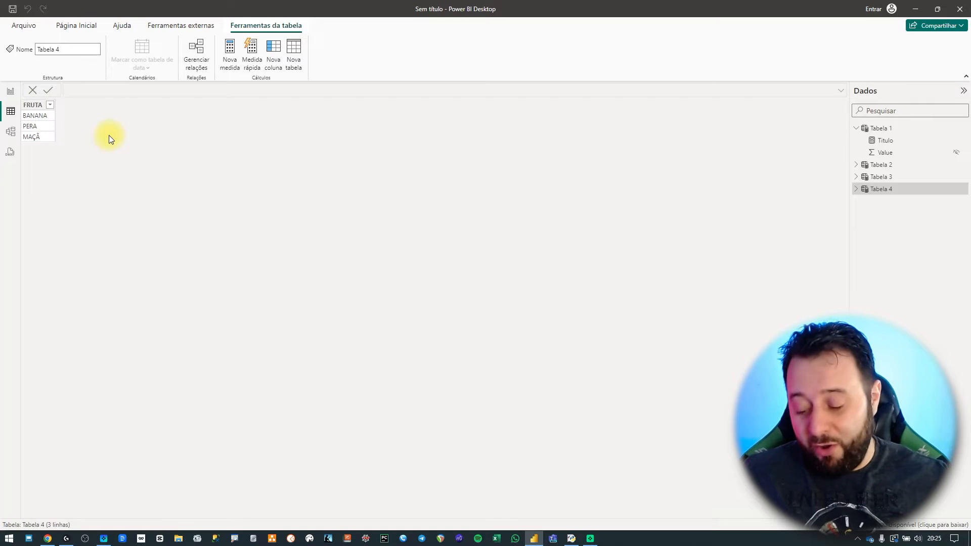
key("ctrl+1")
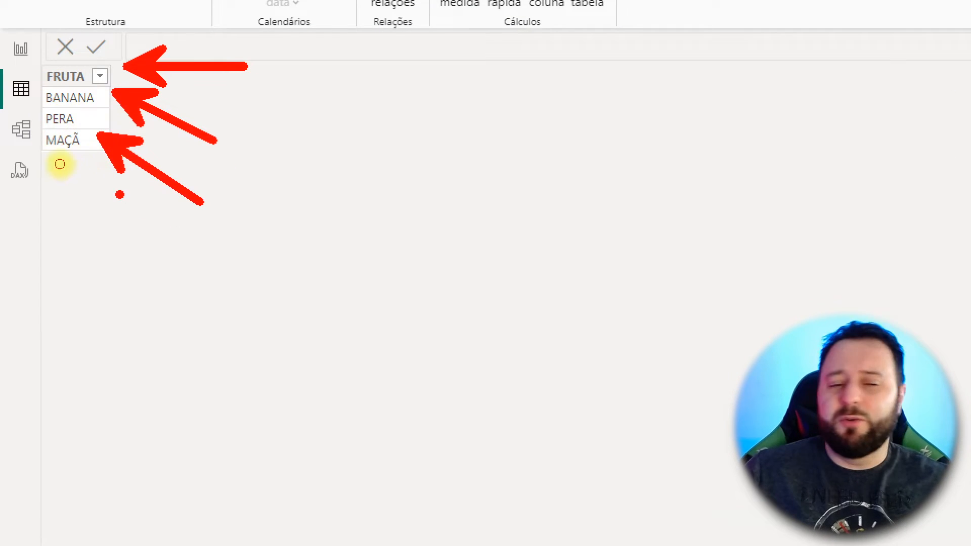
key("Escape")
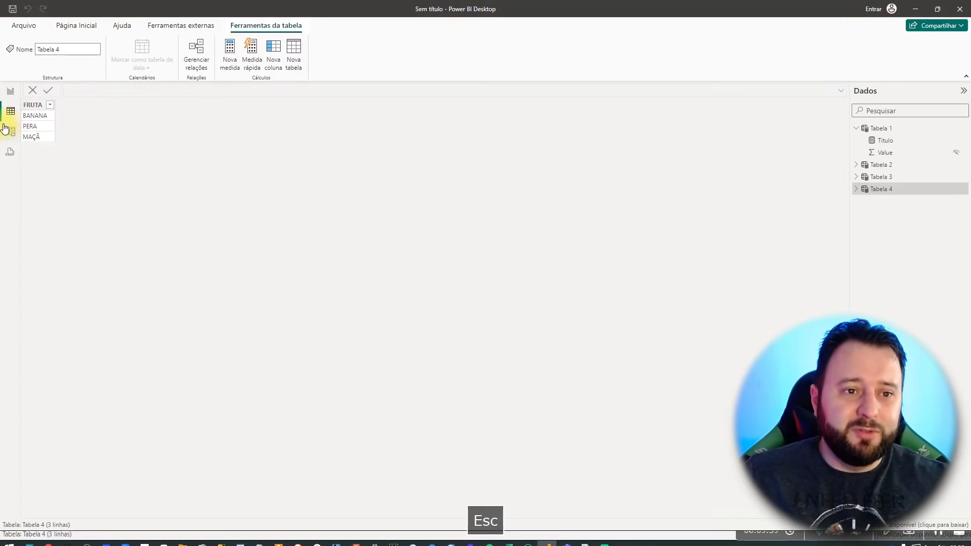
left_click(21, 49)
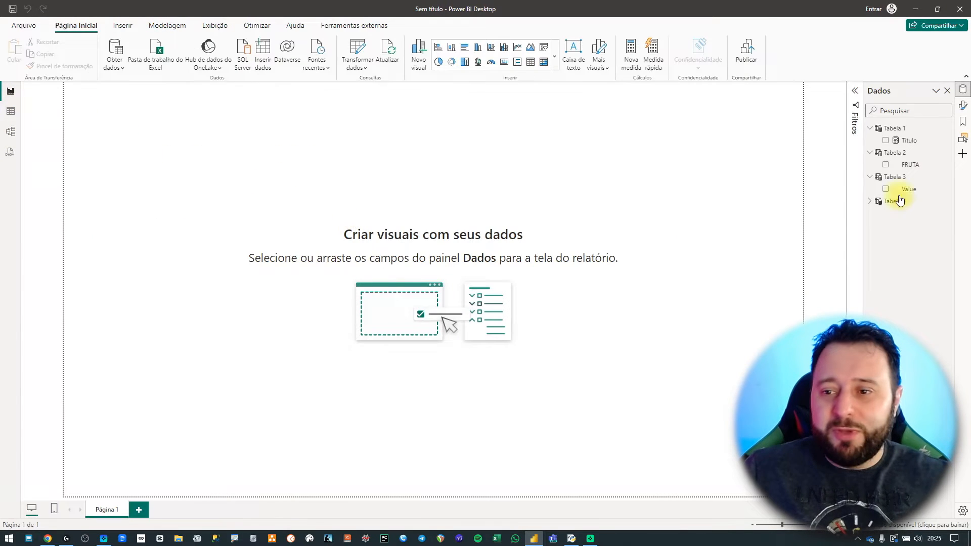
- Add the comment "-- PRIMEIRA" after the first ROW line in the Tabela 4 formula
left_click(873, 204)
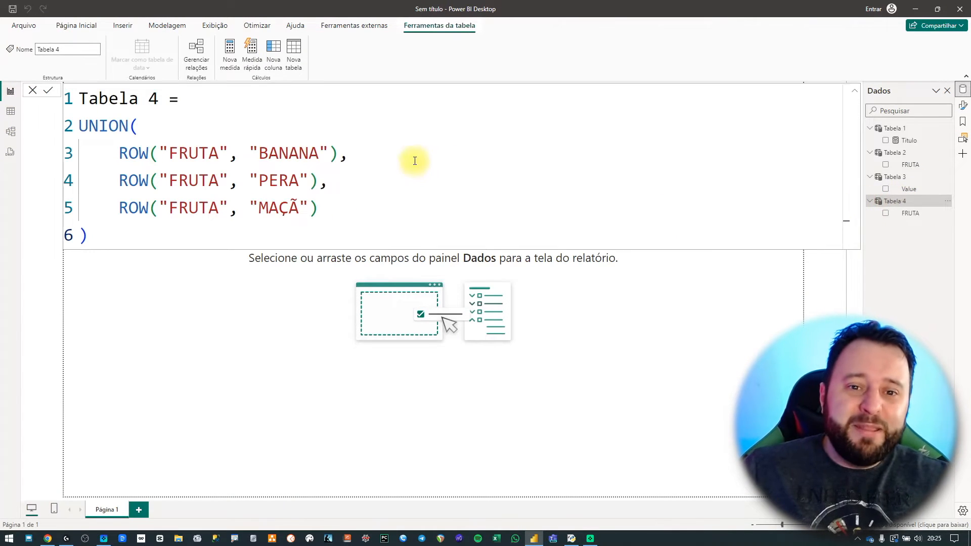
left_click(387, 153)
type("-- ")
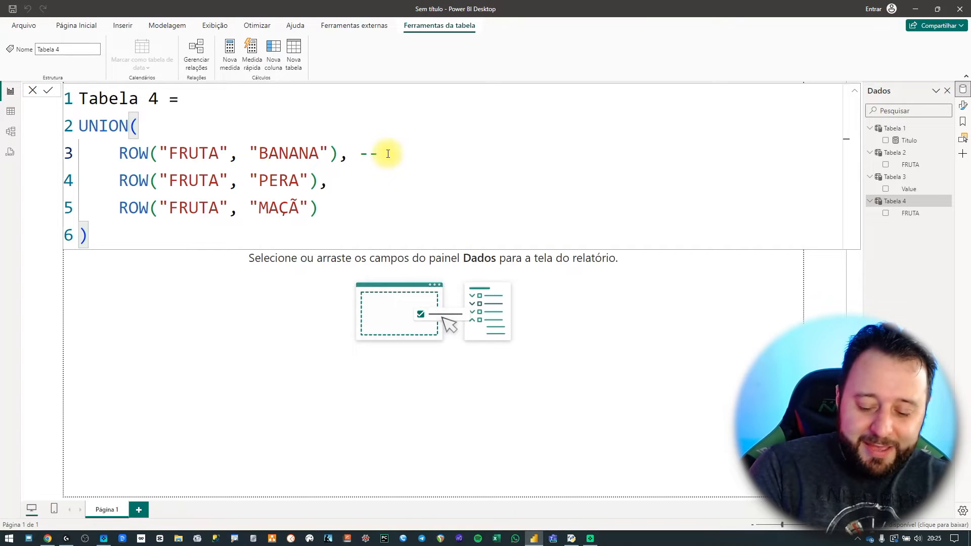
type("PRIMEIRA")
left_click(444, 200)
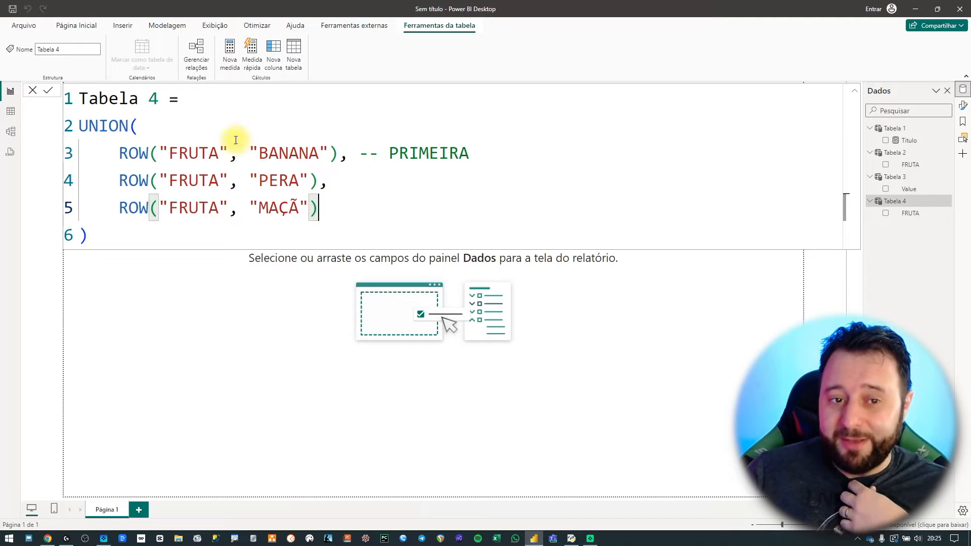
- Change the column name to "FRUTA_" in the second and third ROW calls of the Tabela 4 formula
left_click_drag(218, 153, 224, 180)
left_click_drag(178, 207, 220, 199)
left_click(220, 180)
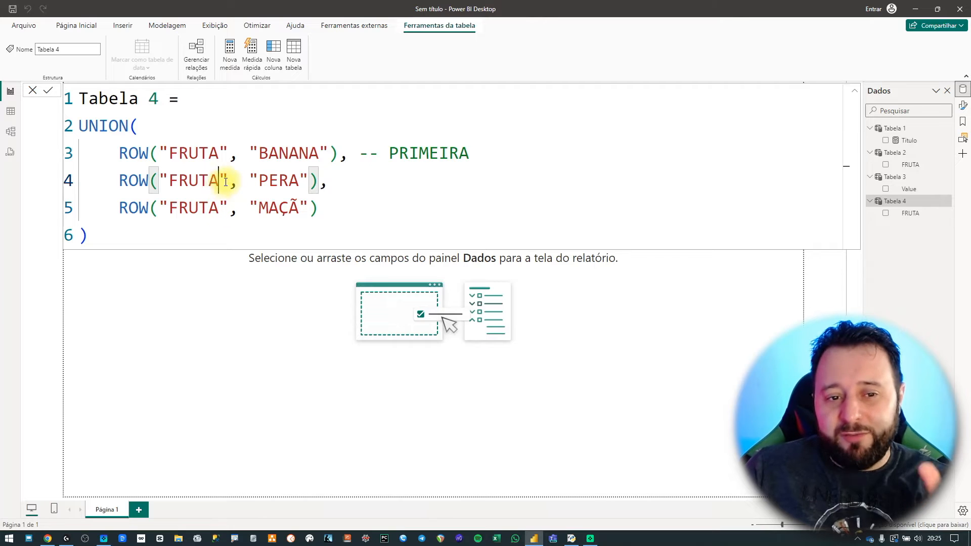
type("_")
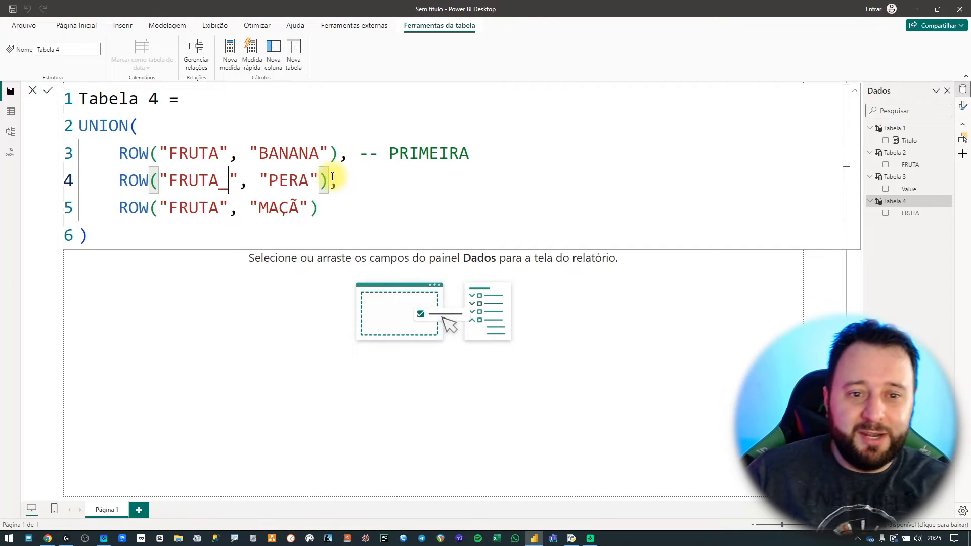
key("Down")
key("Left")
type("_")
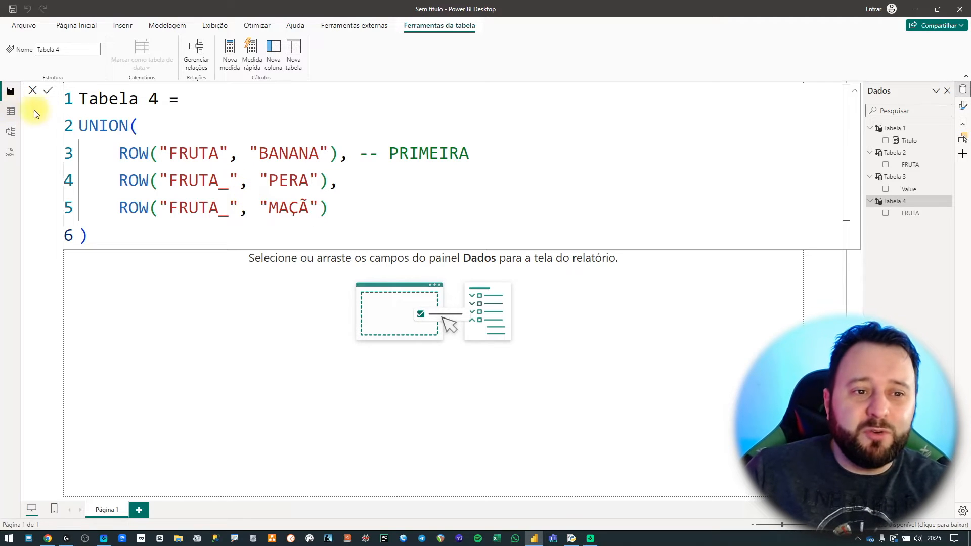
- Check which column name Tabela 4 uses in the table view, and return to its formula in the report view
left_click(12, 116)
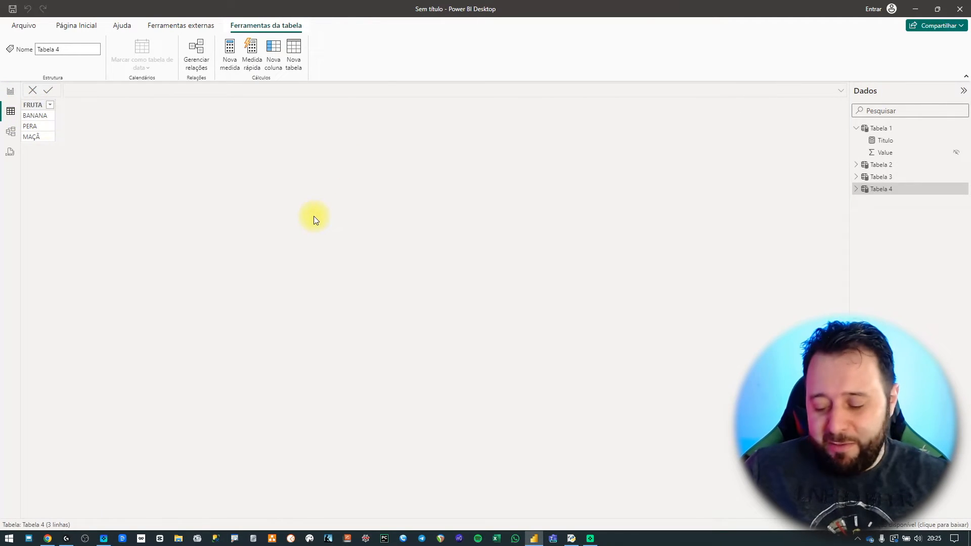
key("ctrl+1")
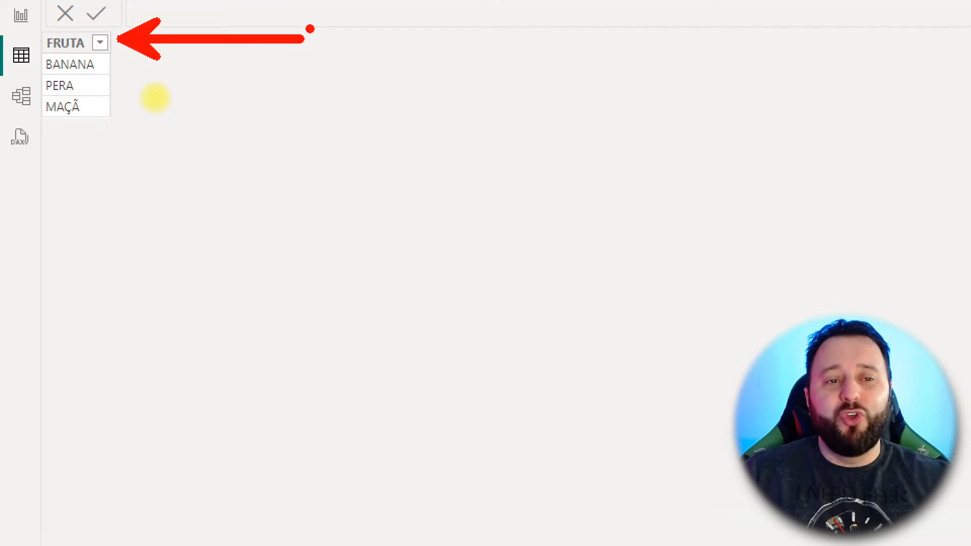
key("Escape")
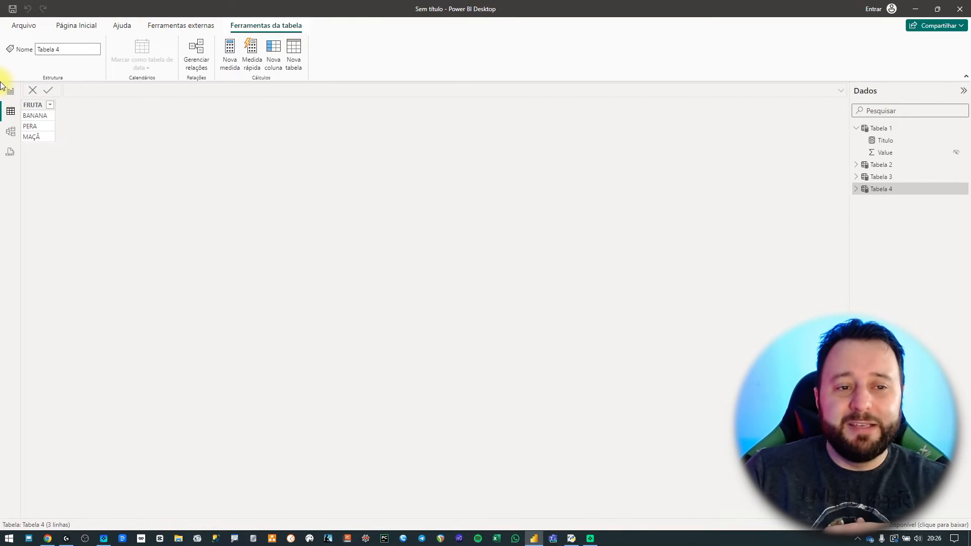
left_click(10, 92)
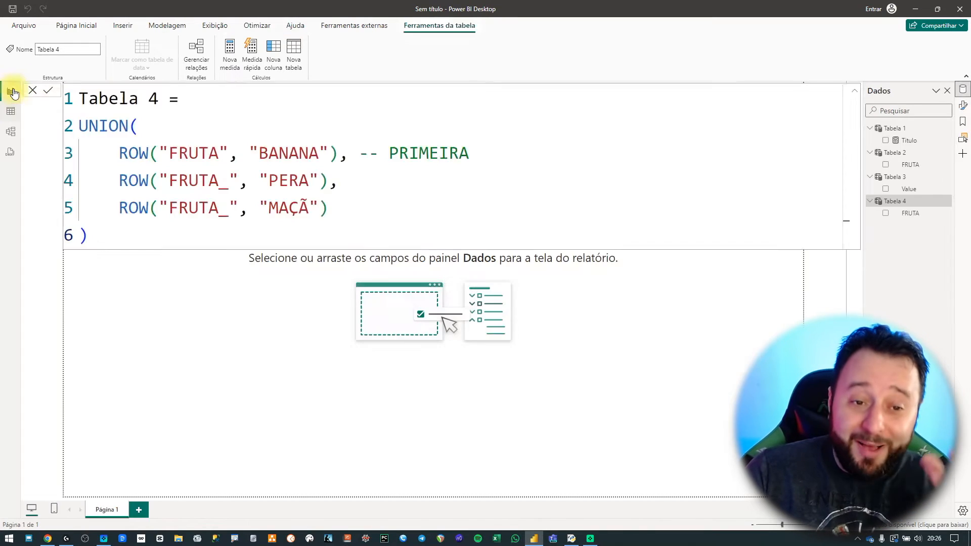
left_click(906, 212)
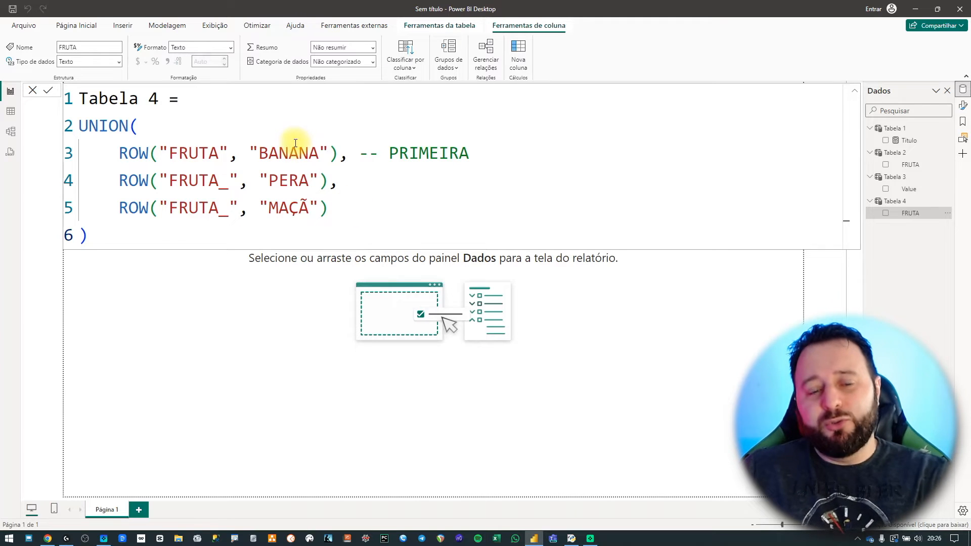
left_click_drag(328, 153, 251, 153)
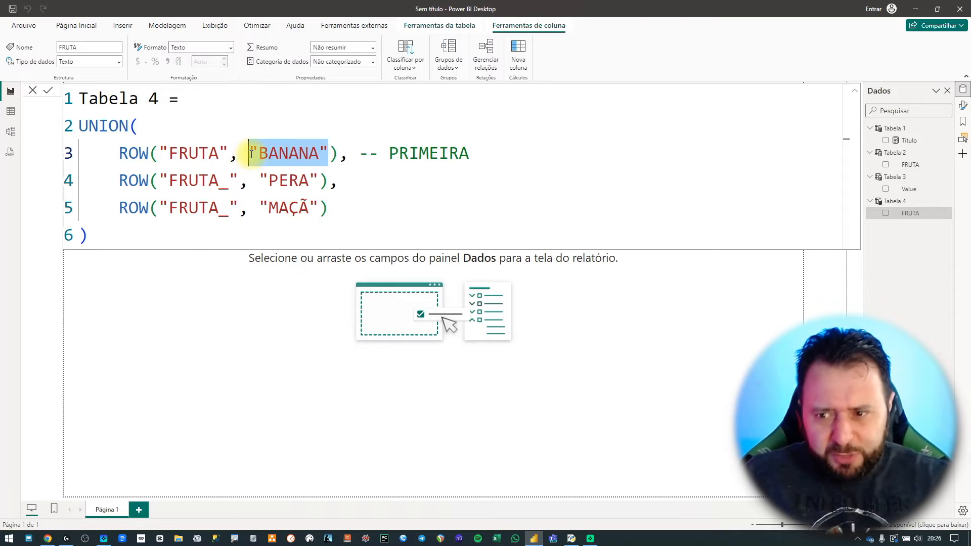
right_click(909, 213)
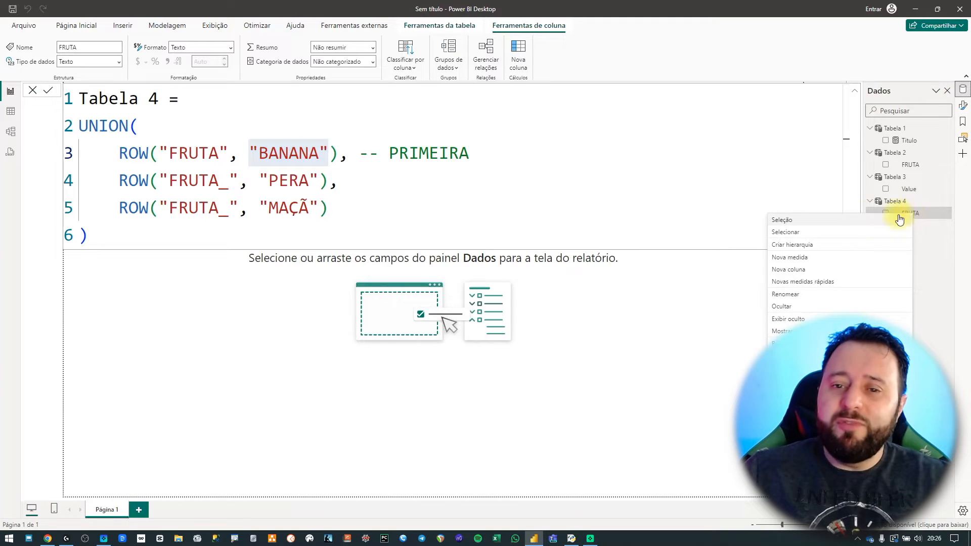
left_click(167, 25)
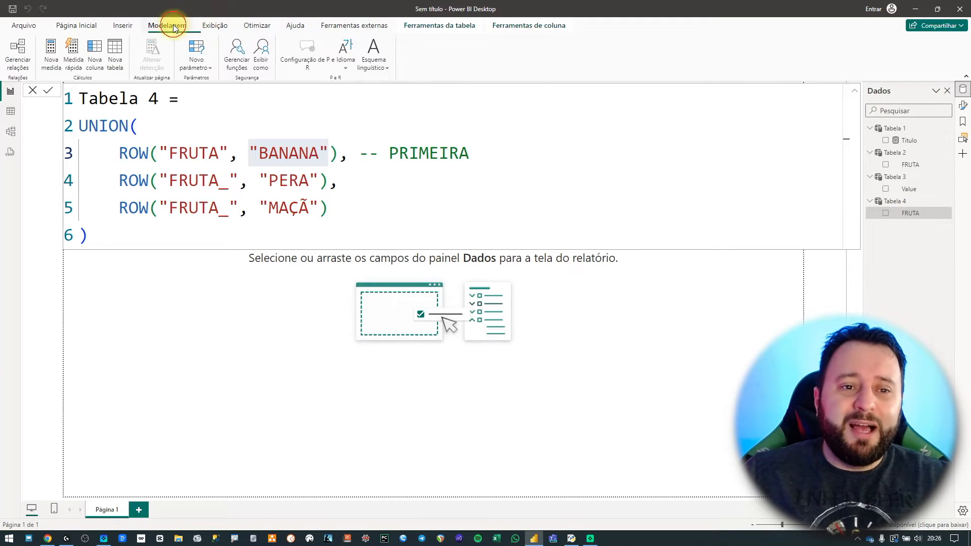
left_click(115, 48)
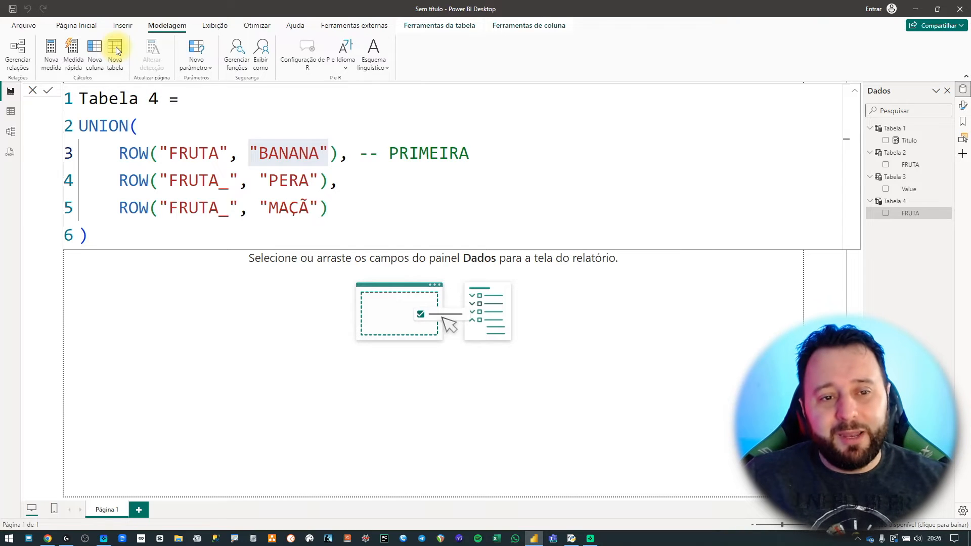
key("Right")
key("Left")
key("Left")
type("5")
key("End")
key("shift+Return")
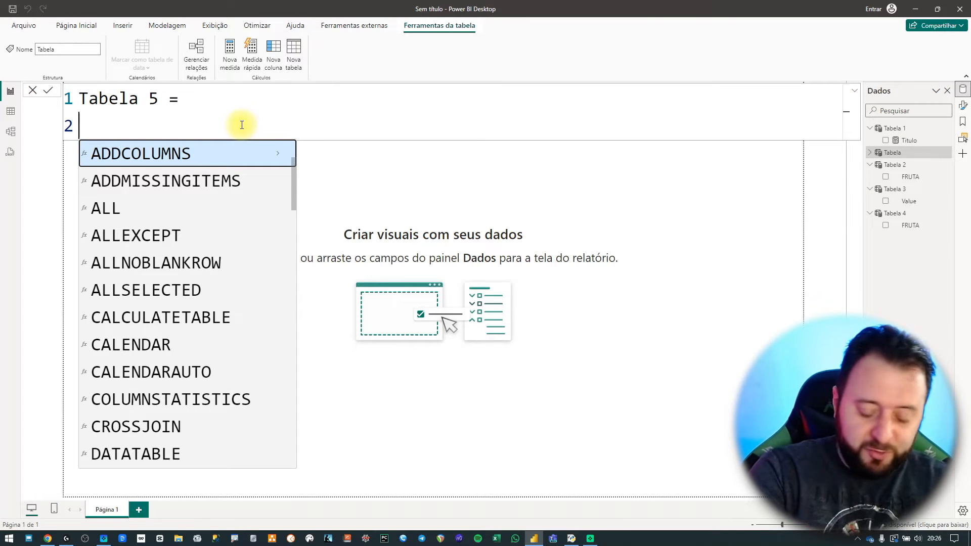
type("DATA")
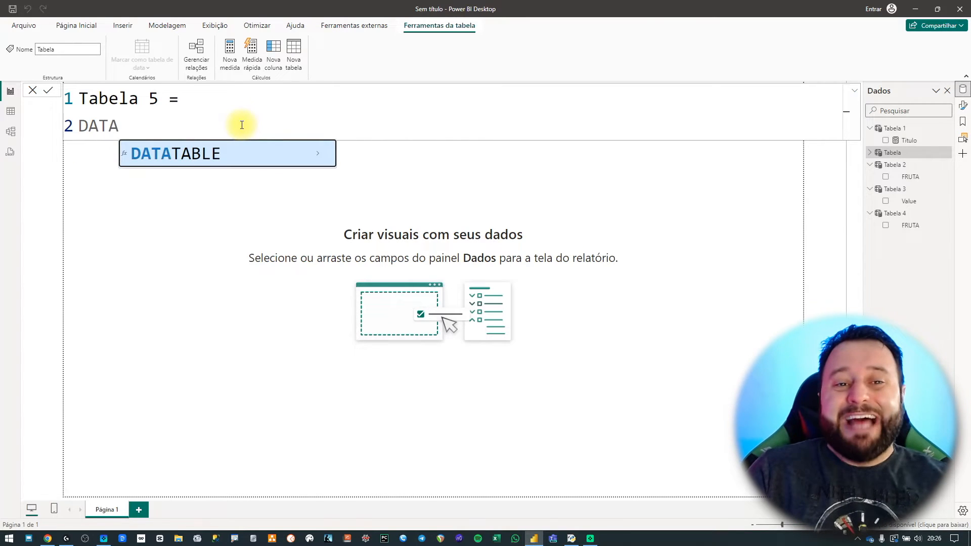
key("Tab")
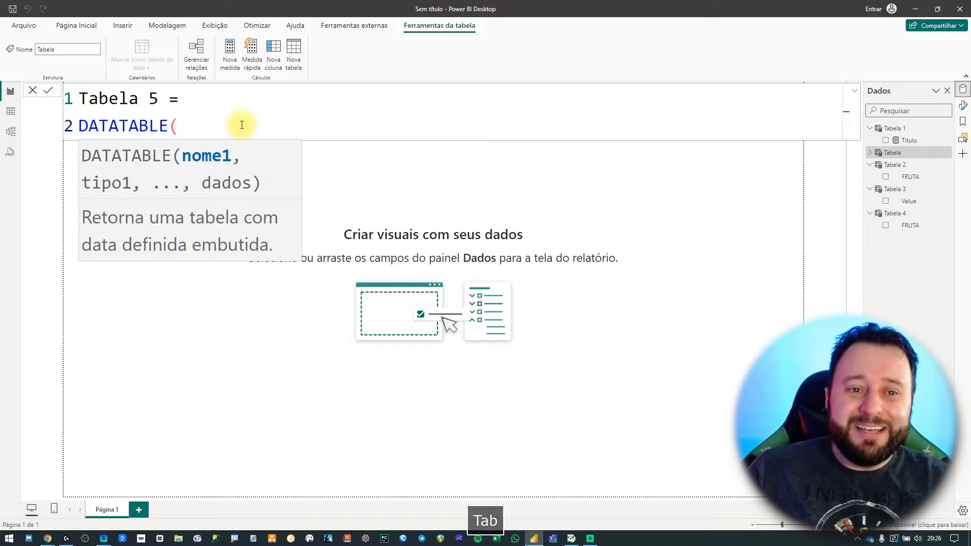
type(")")
key("Left")
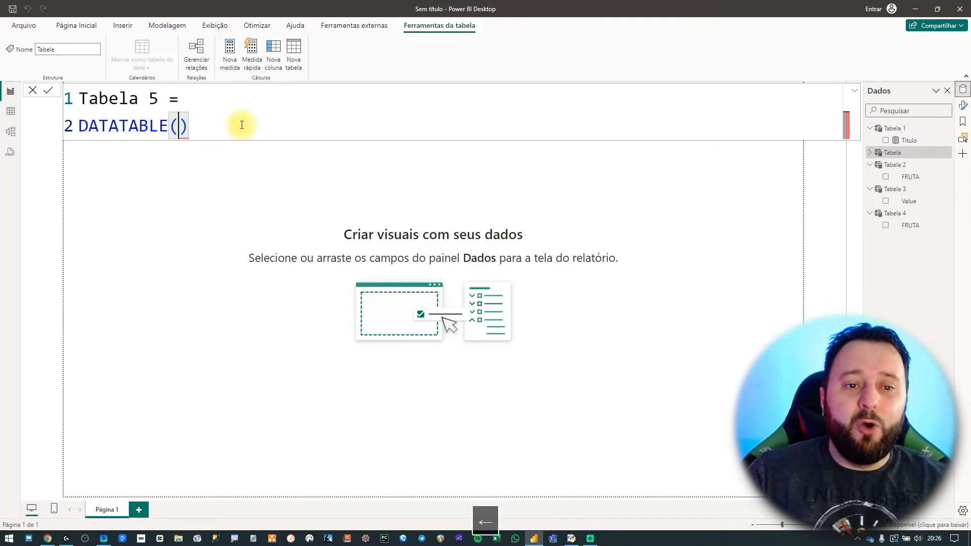
key("shift+Return")
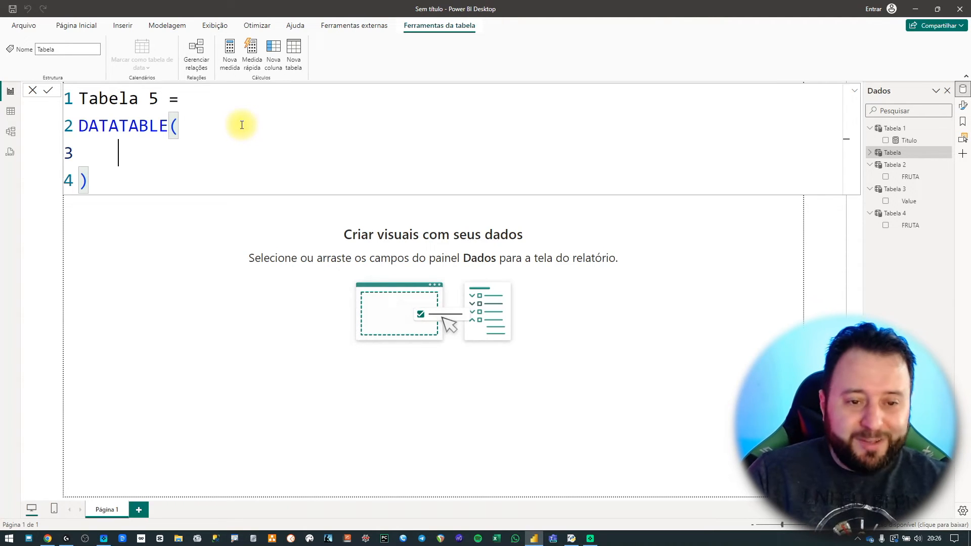
type("\"")
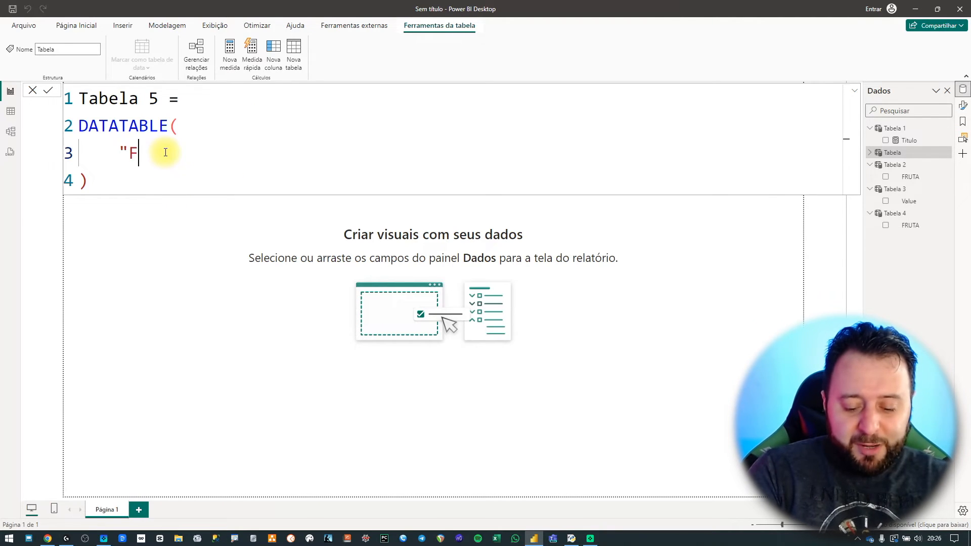
type("FRUTA\"")
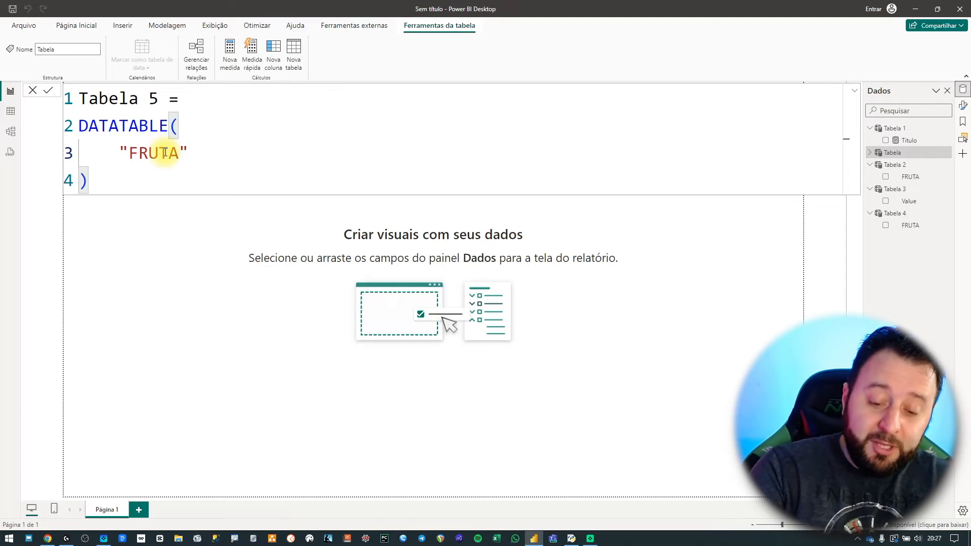
type(",")
key("Escape")
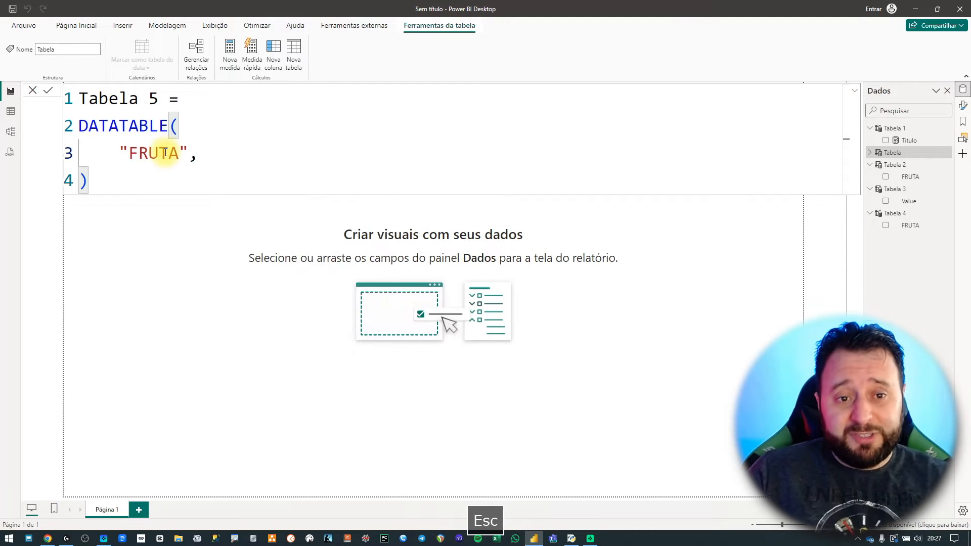
type("ST")
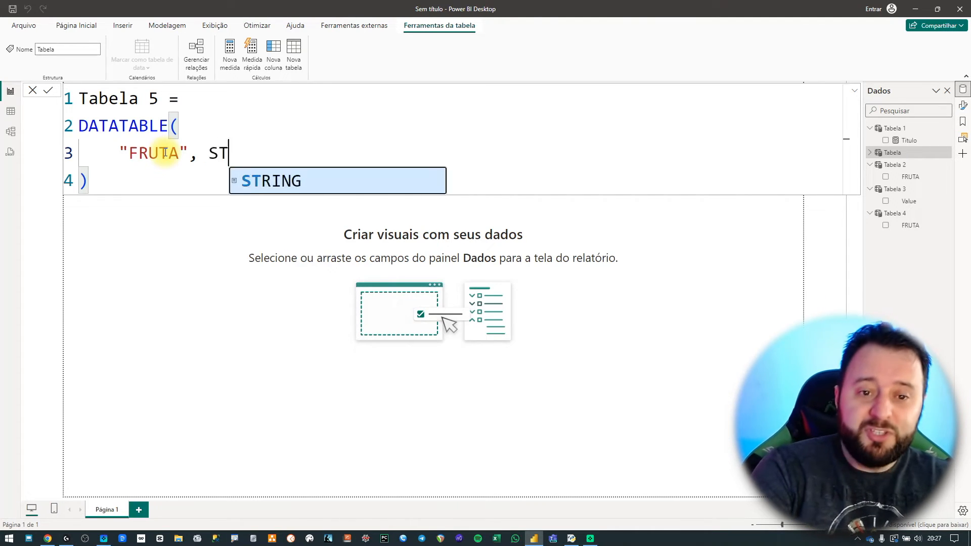
key("Tab")
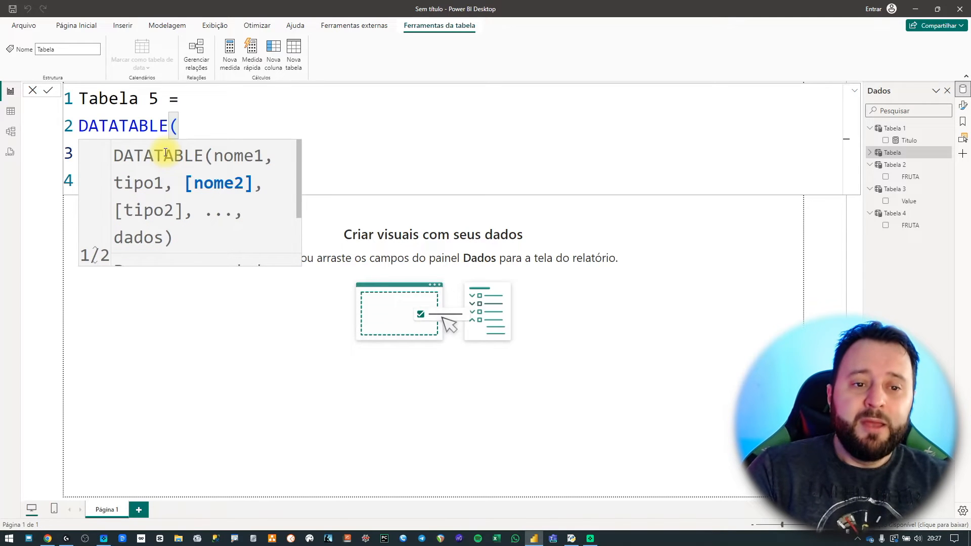
key("Escape")
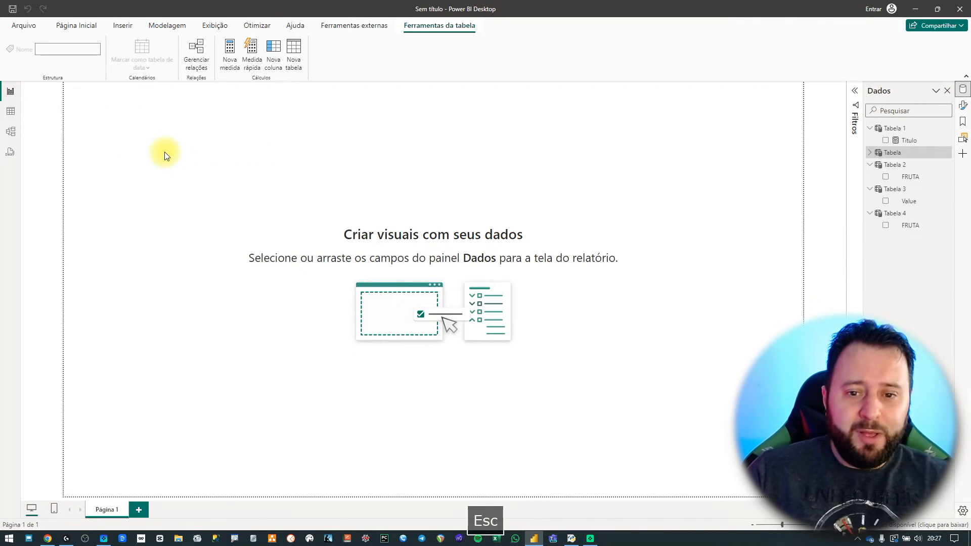
left_click(911, 213)
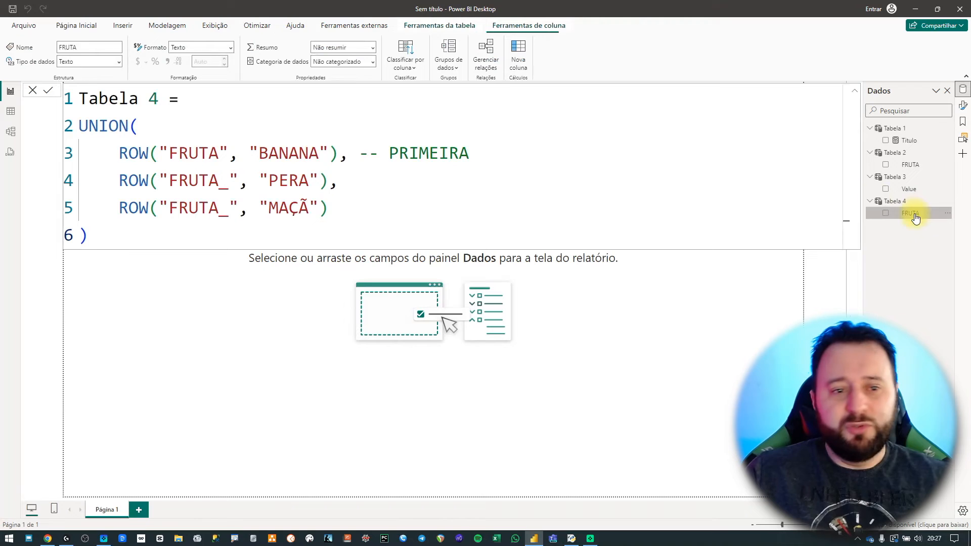
- Create a new calculated table named Tabela 5 and start a second line in its formula
left_click(151, 32)
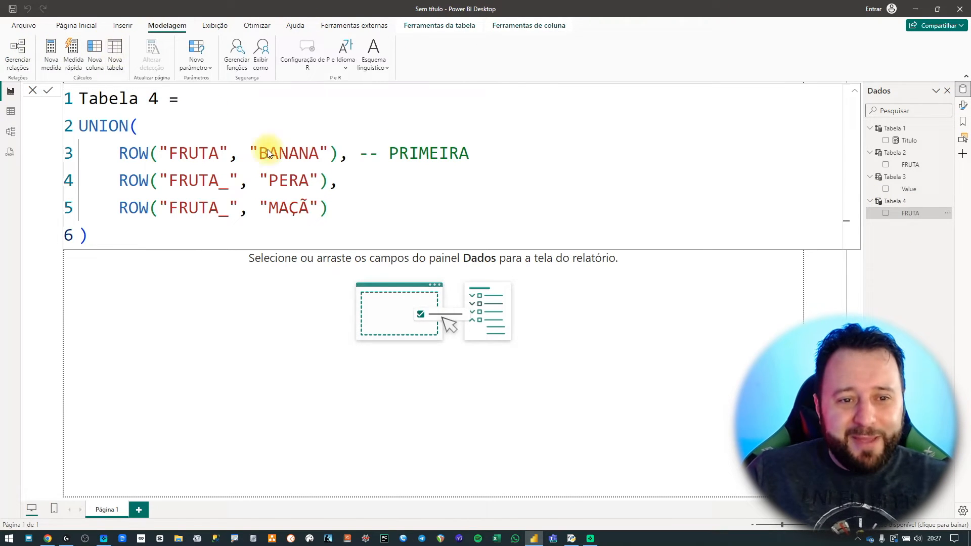
left_click(115, 53)
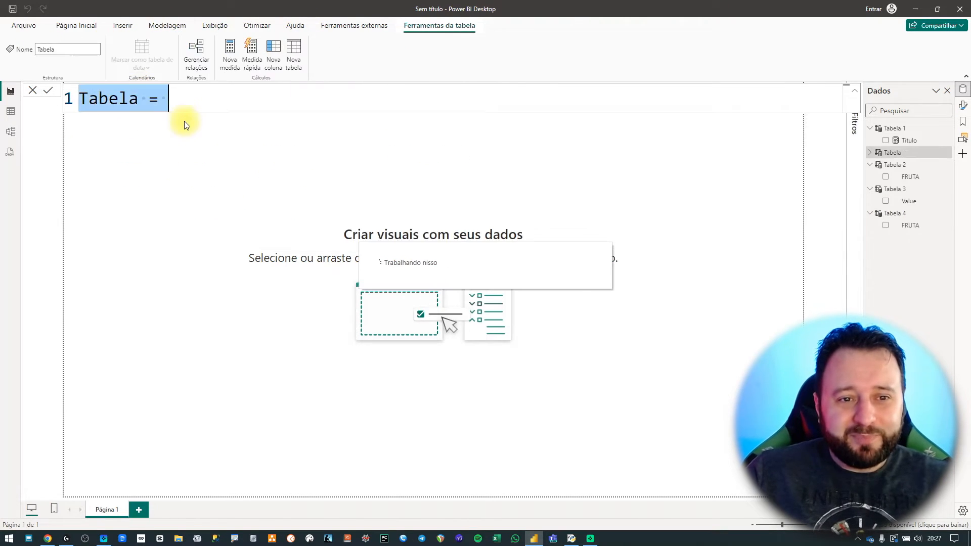
left_click(196, 91)
key("BackSpace")
key("Left")
key("ctrl+Right")
key("ctrl+Right")
key("shift+Return")
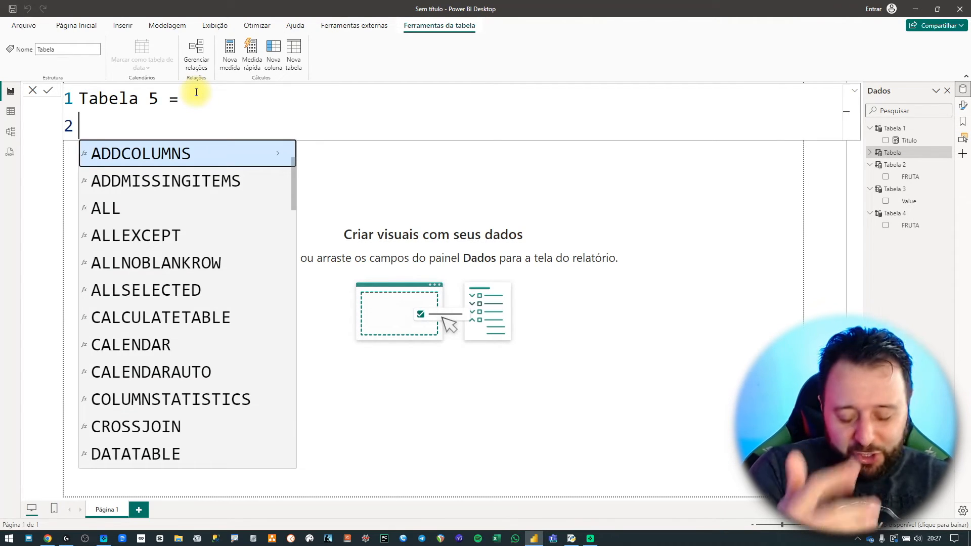
- Add a DATATABLE call to the Tabela 5 formula, with an indented empty line between its parentheses
type("DATA")
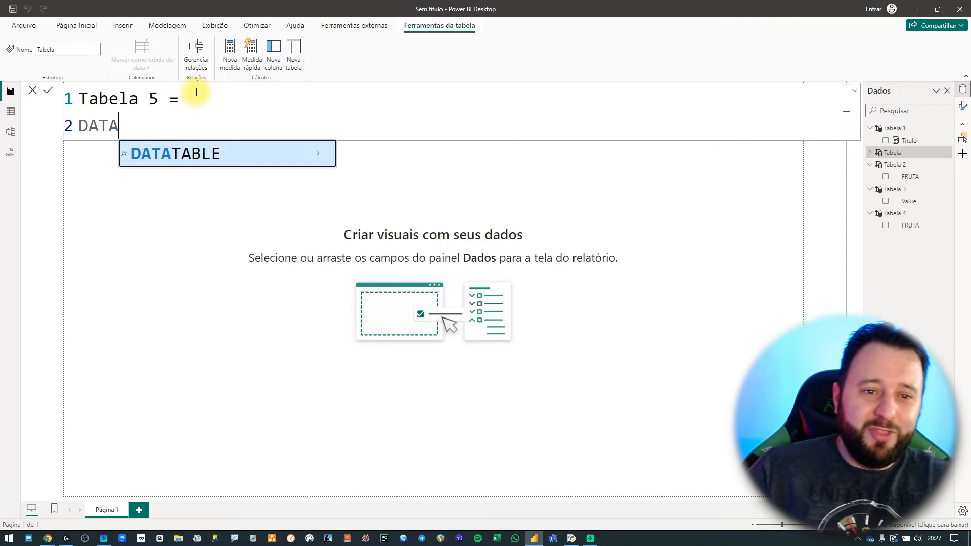
key("Tab")
type(")")
key("Left")
key("shift+Return")
key("Tab")
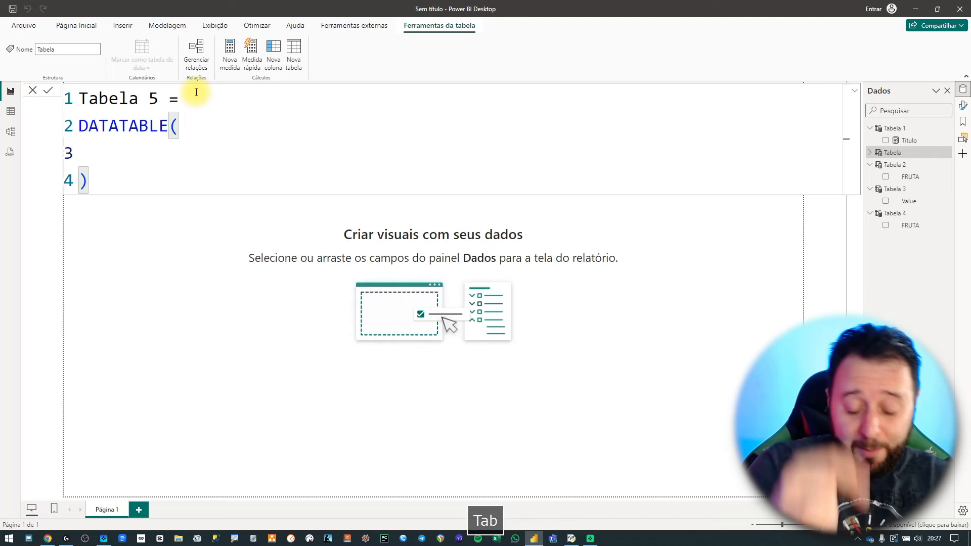
- Define the first DATATABLE column as "FRUTA" with type STRING, and start a new line after it
type("\"FRUTA\", S")
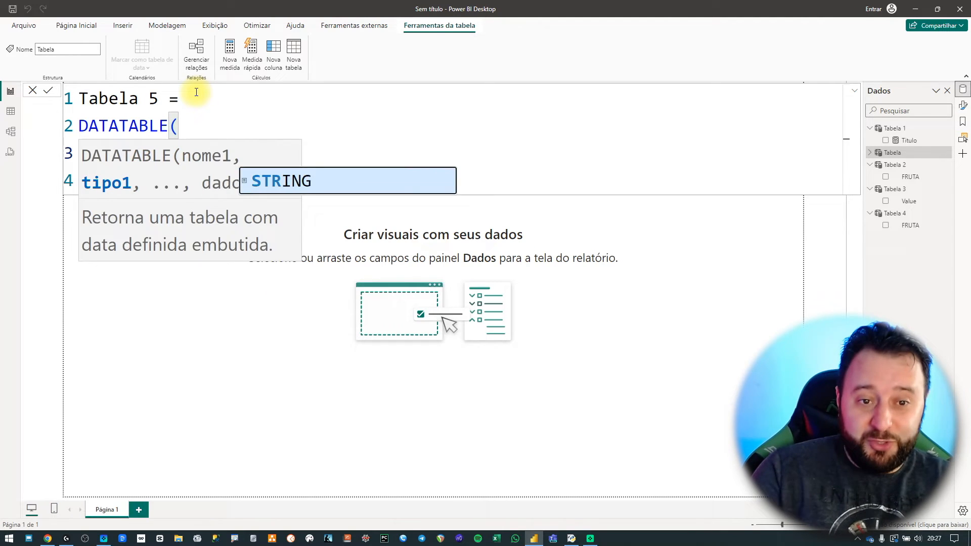
key("Tab")
key("Escape")
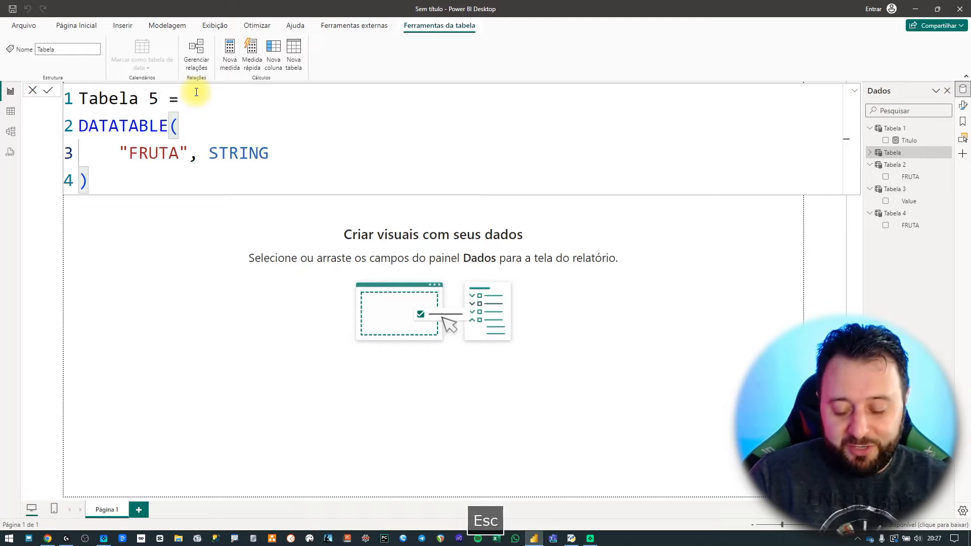
type(",")
key("Return")
key("Escape")
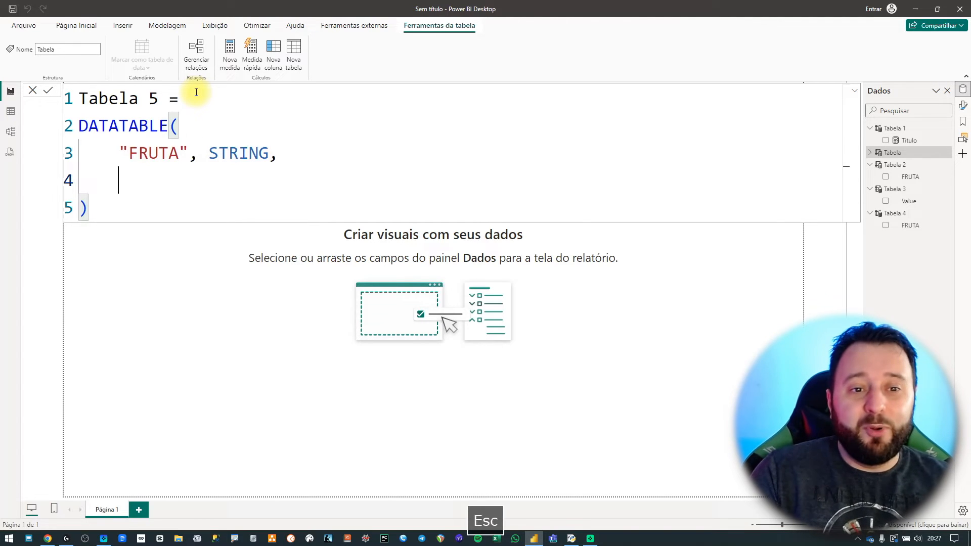
- Define the second DATATABLE column as "PESO" with type INTEGER, followed by a comma
type("\"PE")
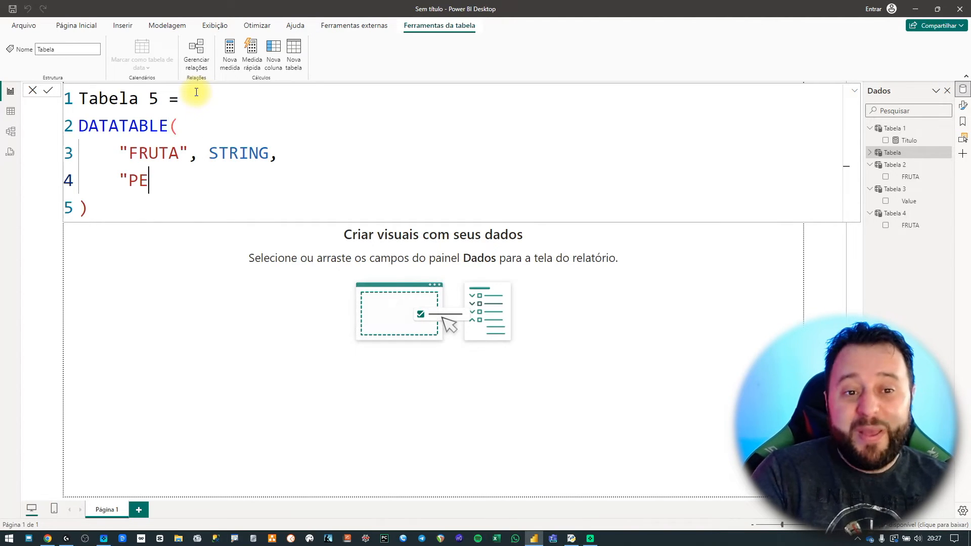
type("SO\",")
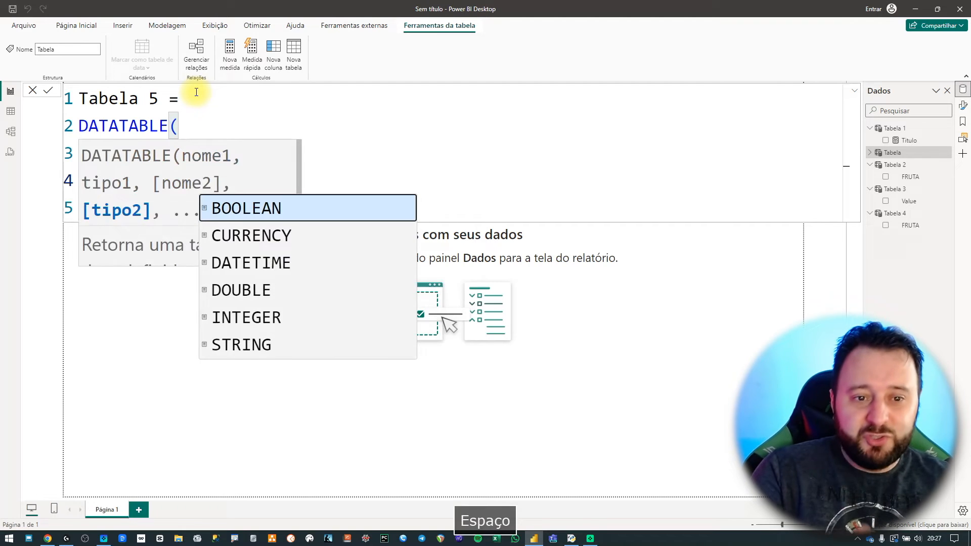
key("Escape")
key("Escape")
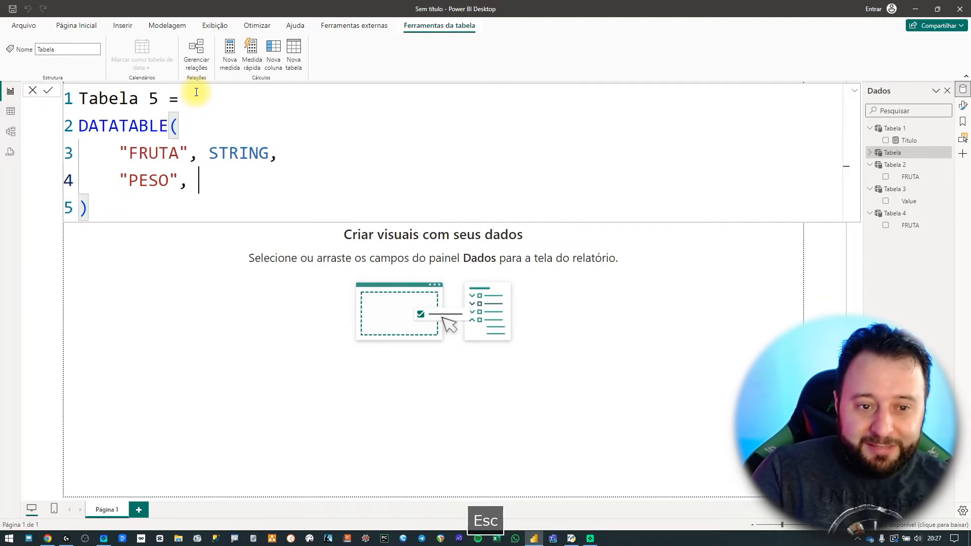
type("INTER")
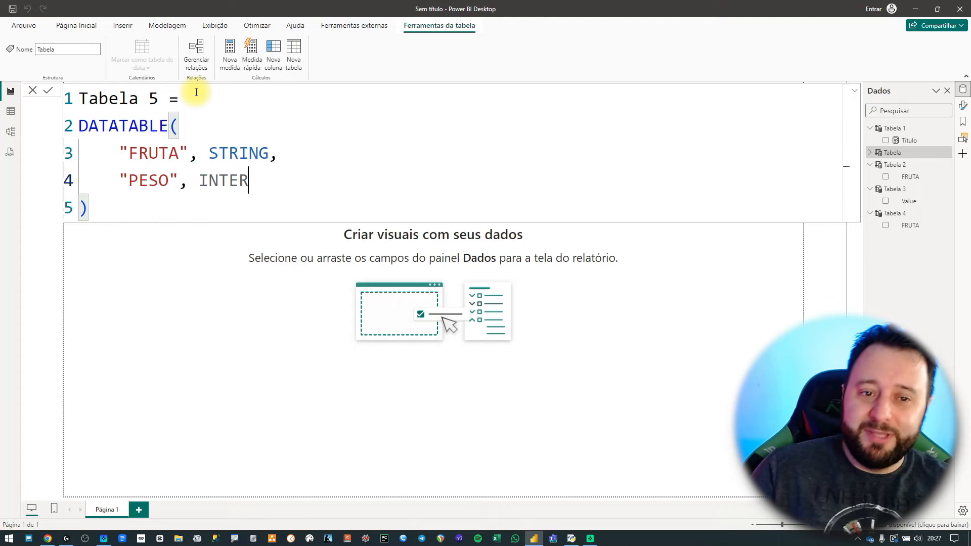
key("BackSpace")
type("GER")
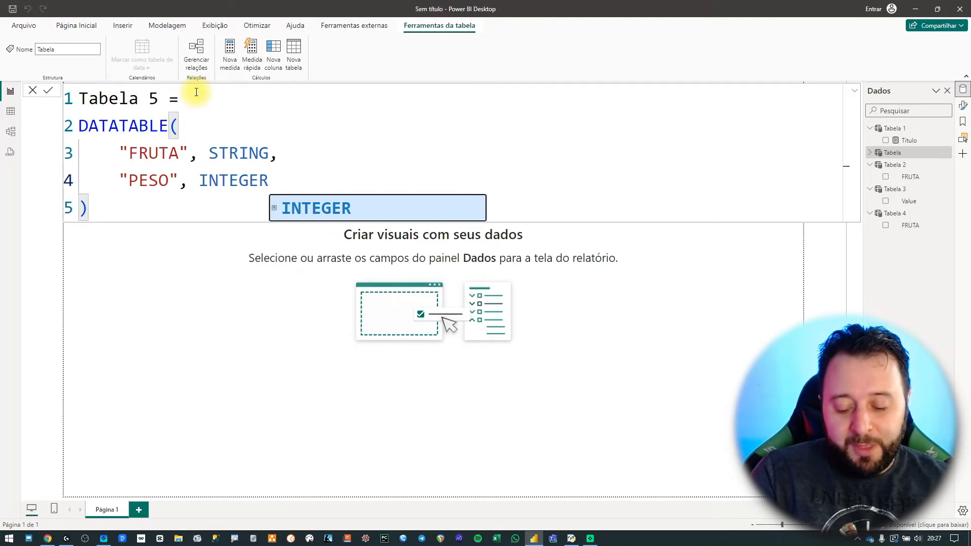
type(",")
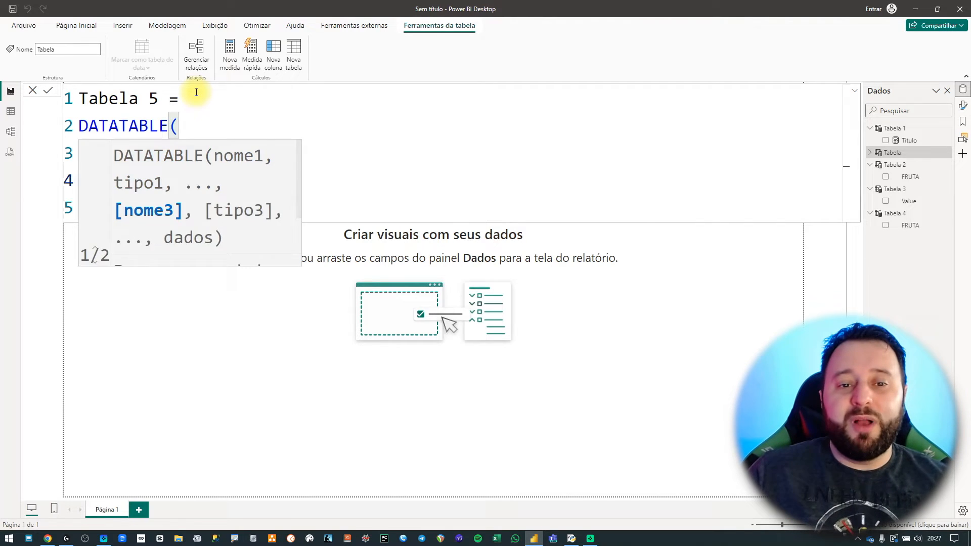
key("Escape")
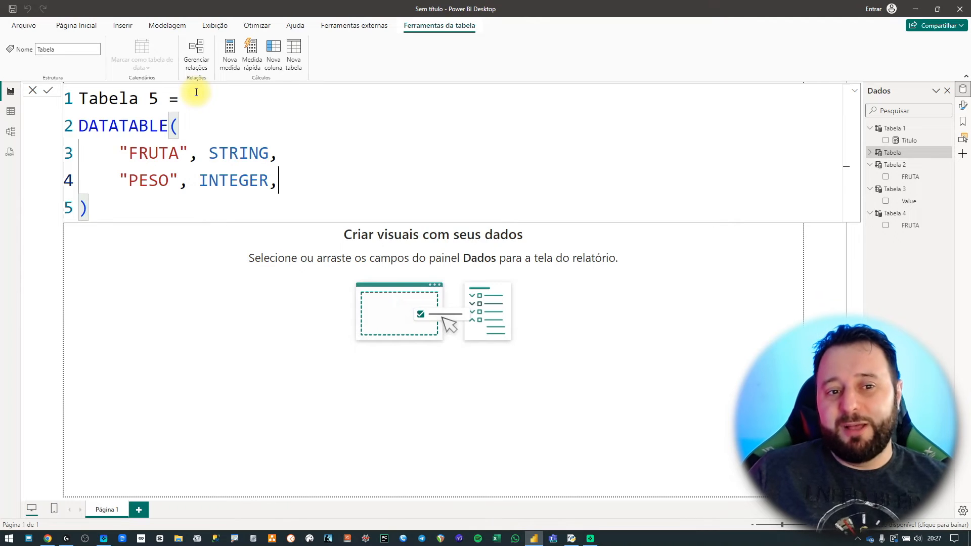
- Add an empty pair of curly braces as the DATATABLE data argument and commit the Tabela 5 formula
key("shift+Return")
type("{}")
key("Left")
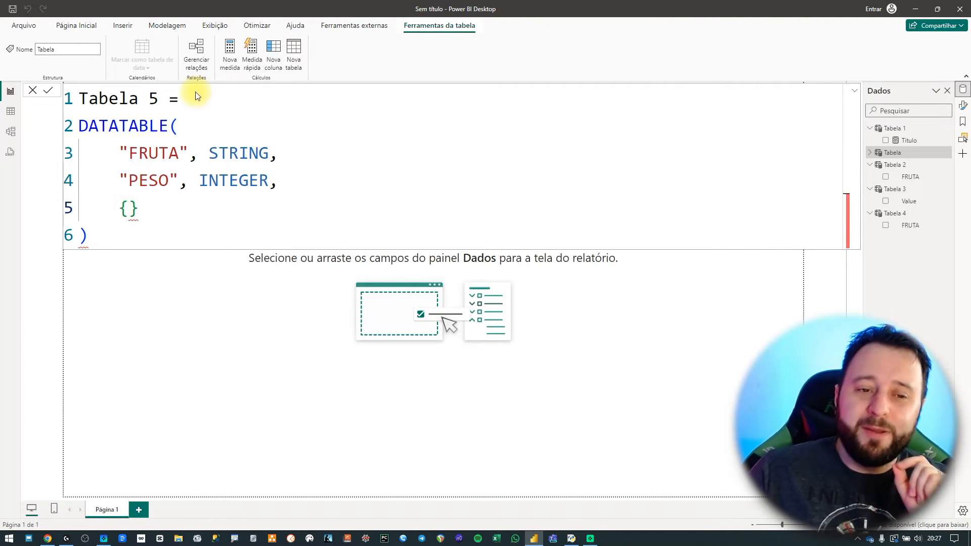
key("Return")
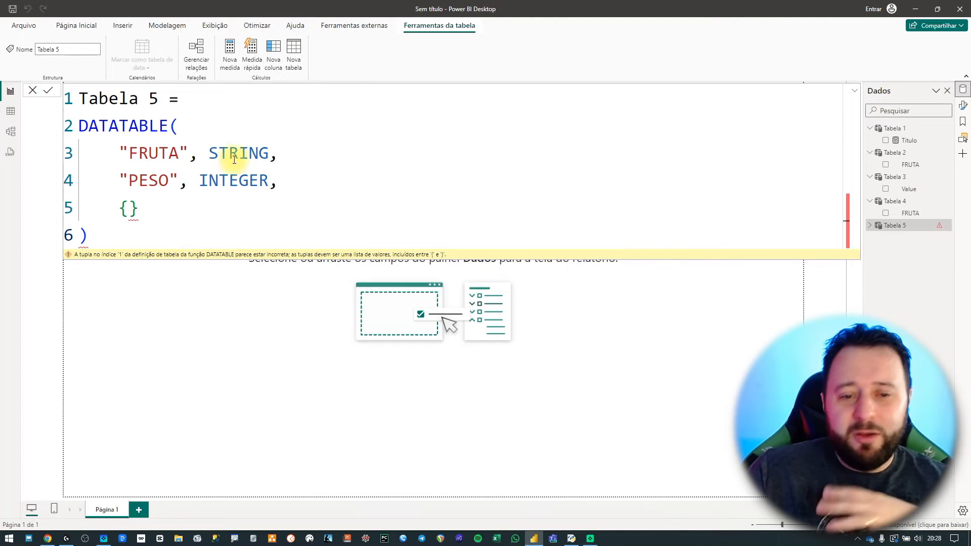
- Insert three empty {} row lists on separate lines inside the outer braces, separated by commas, and commit the formula
left_click(200, 202)
left_click(127, 208)
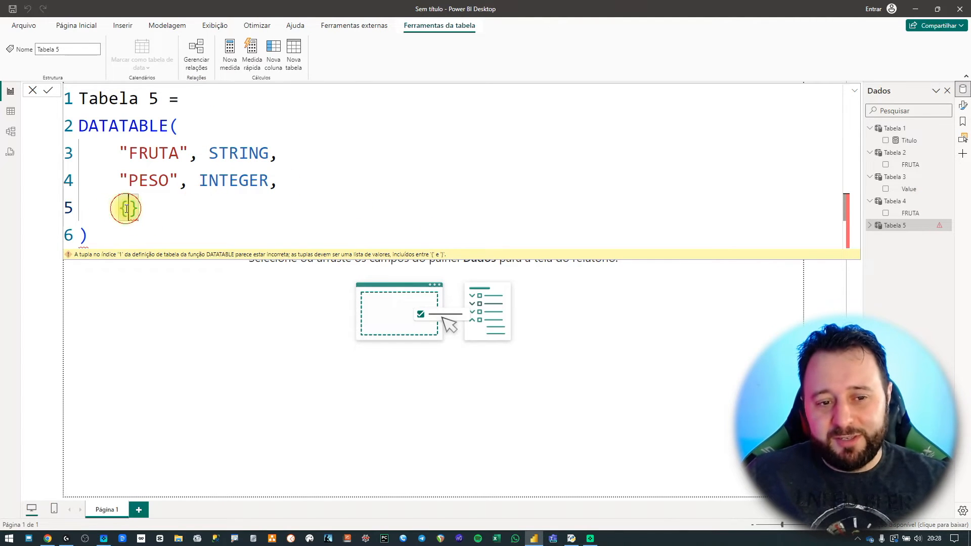
left_click(127, 208)
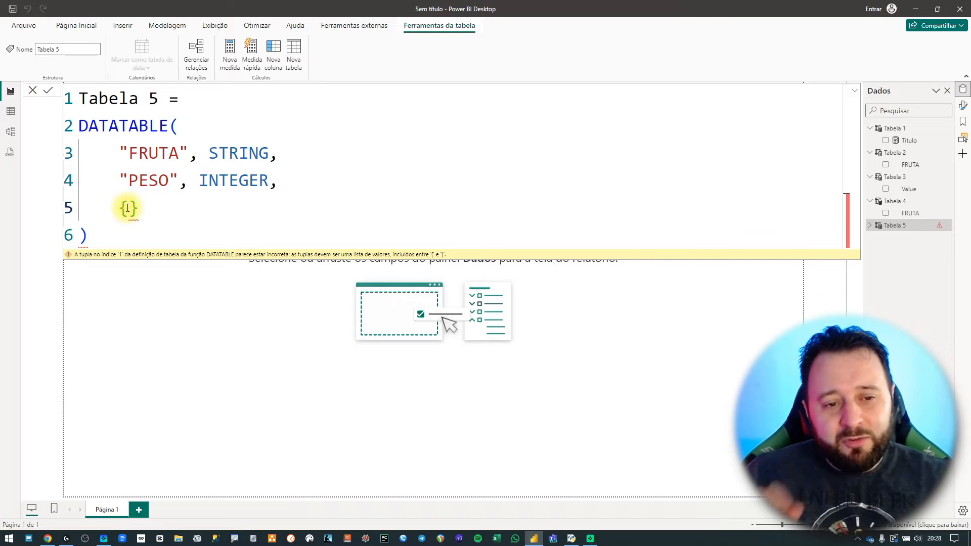
key("shift+Return")
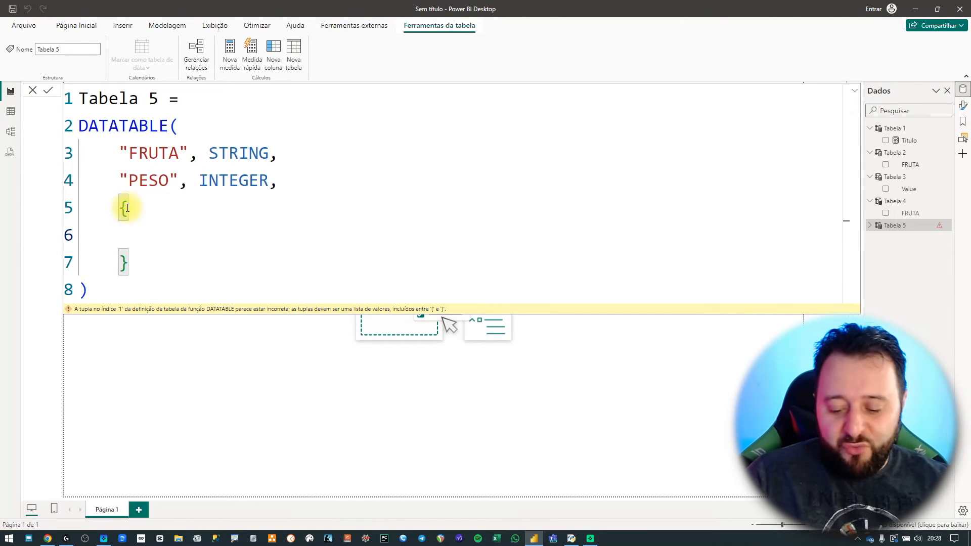
type("{},")
key("shift+Return")
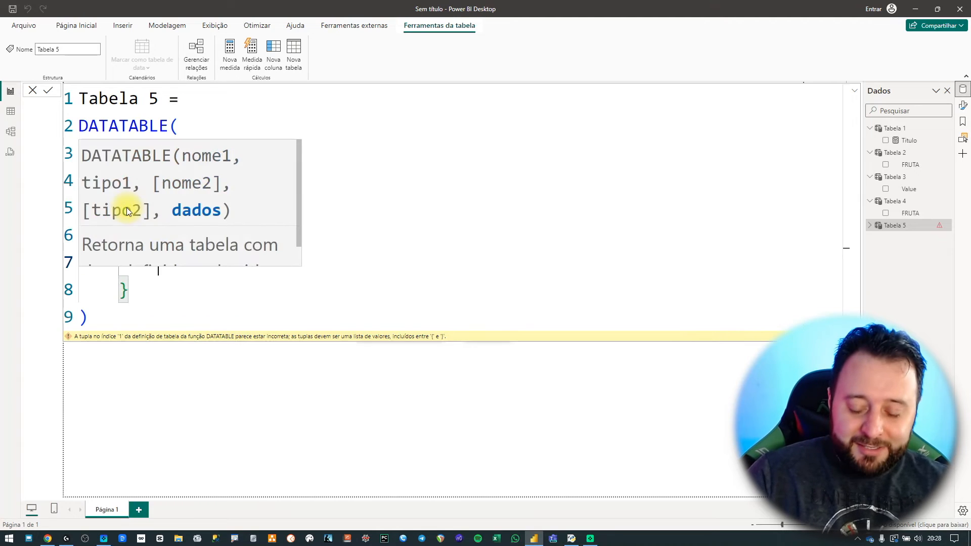
key("Escape")
type("{}")
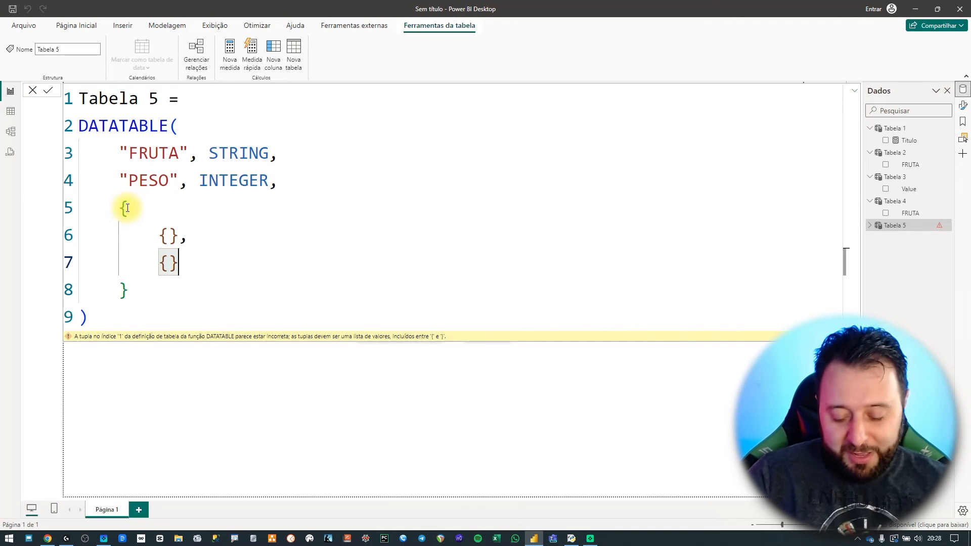
type(",")
key("shift+Return")
type("{}")
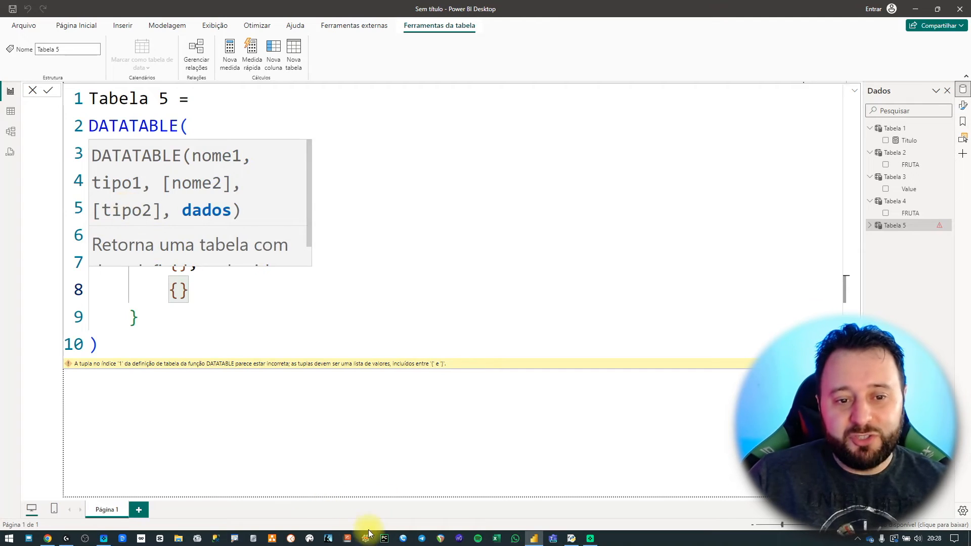
left_click(392, 479)
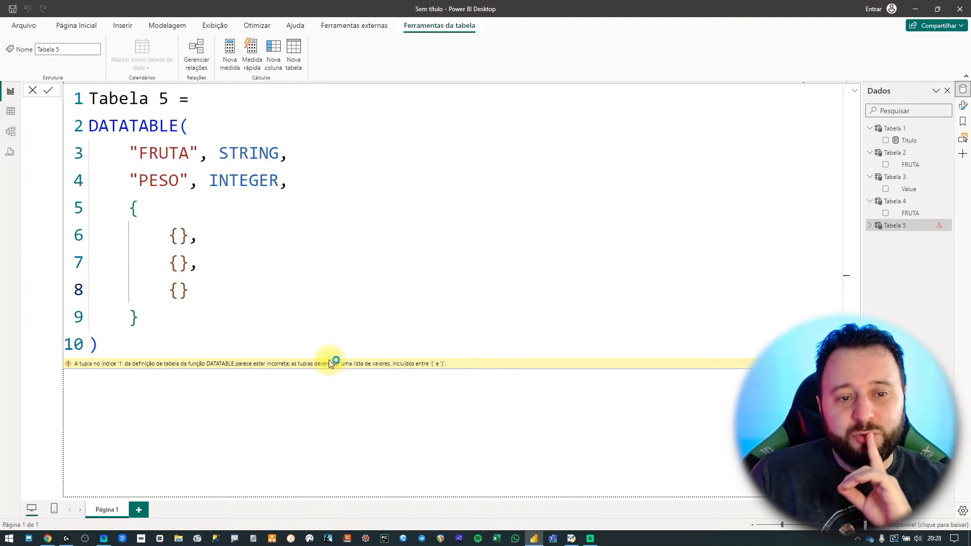
- Fill the first row list of the DATATABLE with "BANANA" and 2
left_click(181, 236)
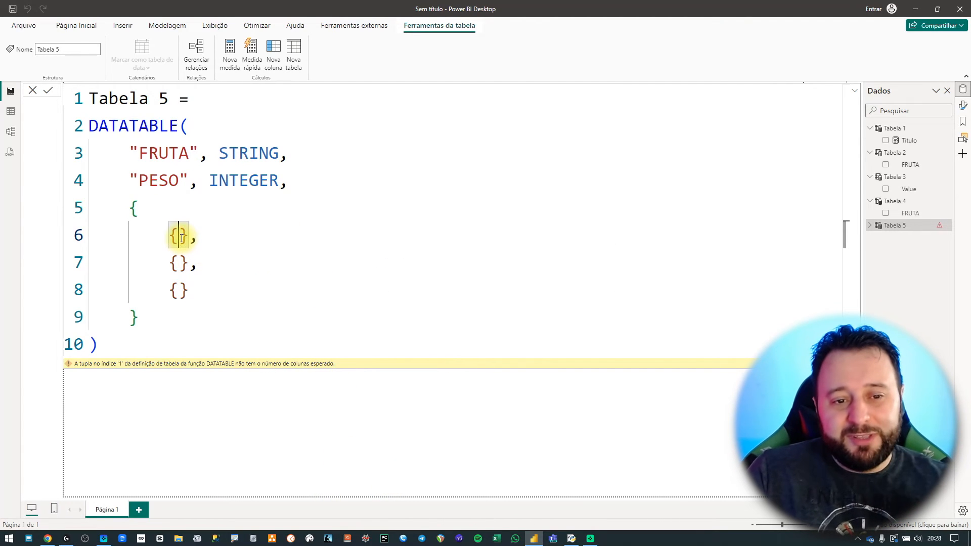
left_click(152, 155)
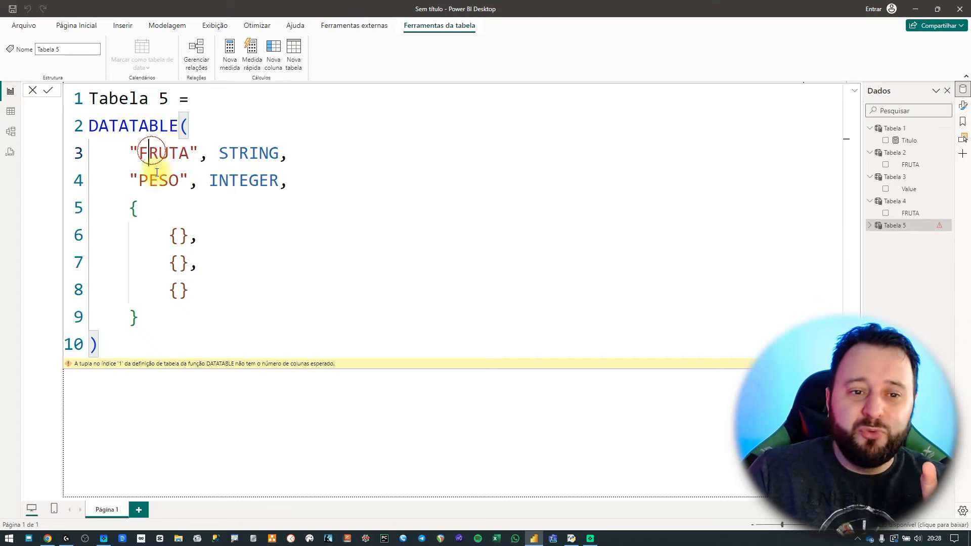
left_click(179, 236)
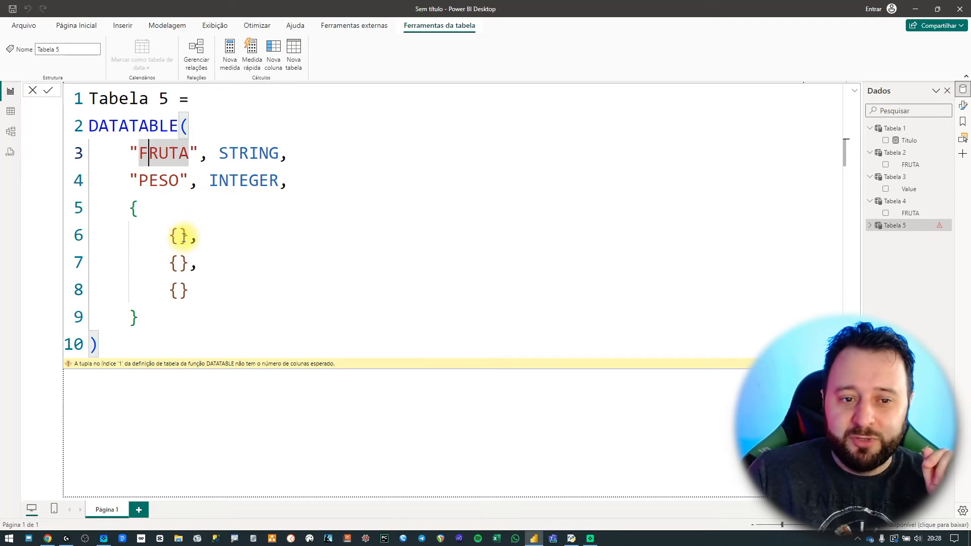
type("\"")
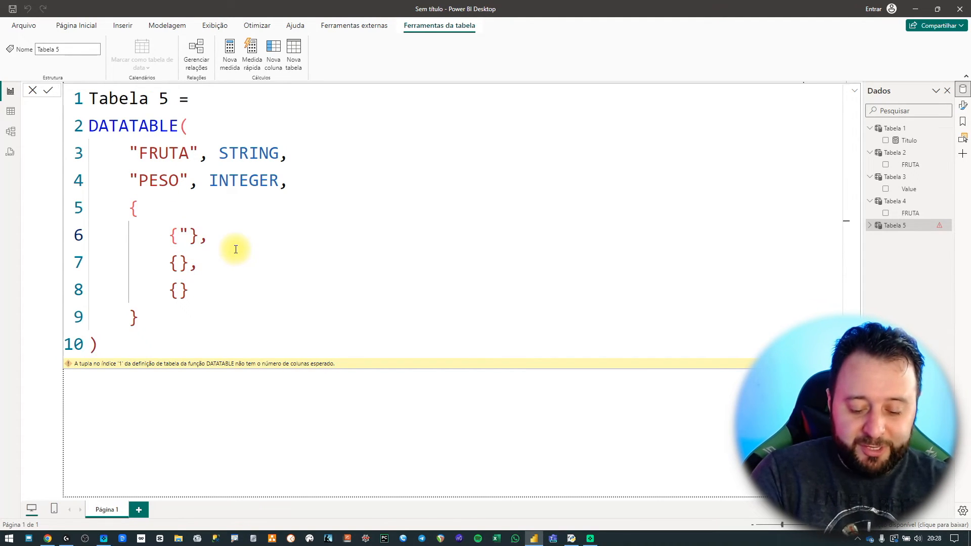
type("BANANA\"")
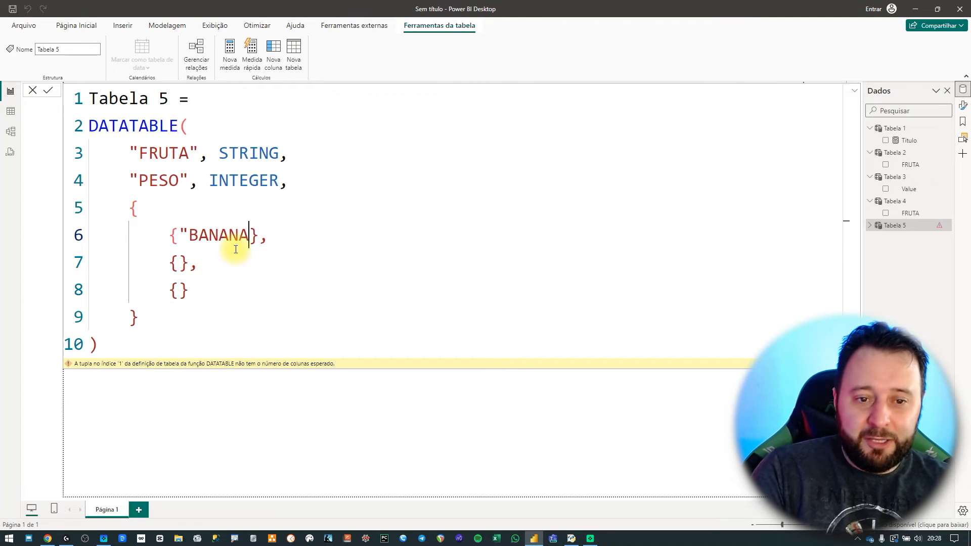
type(",2")
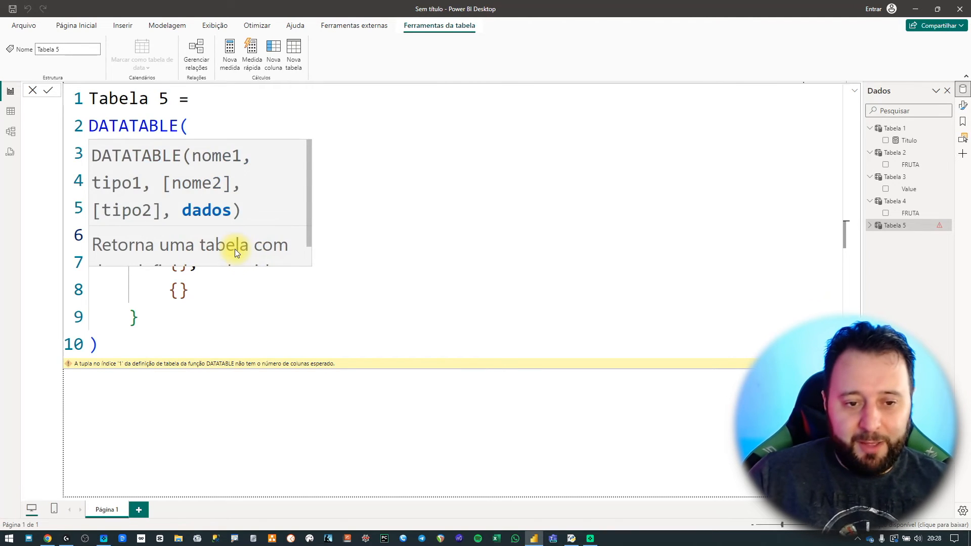
key("Escape")
- Fill the second row list of the DATATABLE with "PERA" and 5
left_click(175, 268)
type("\"PERA")
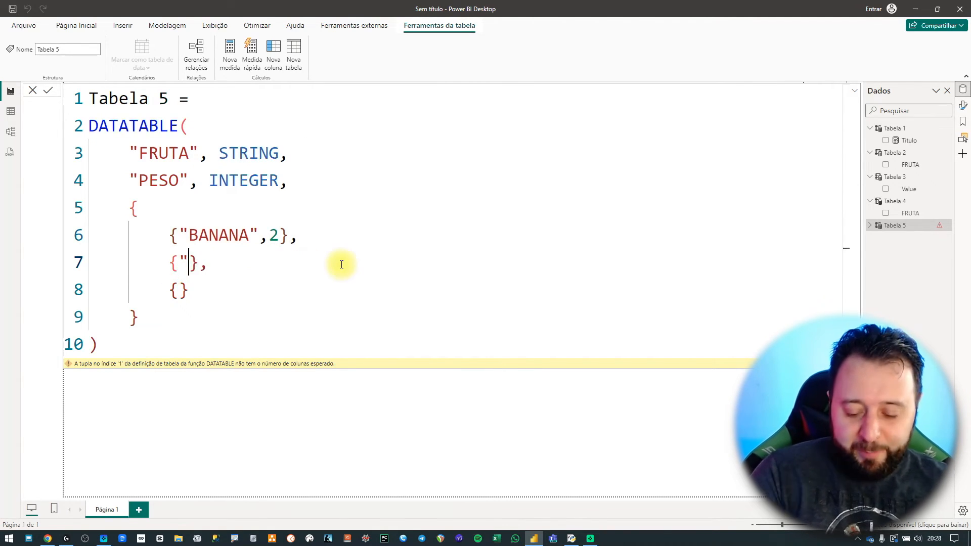
type("\", 3")
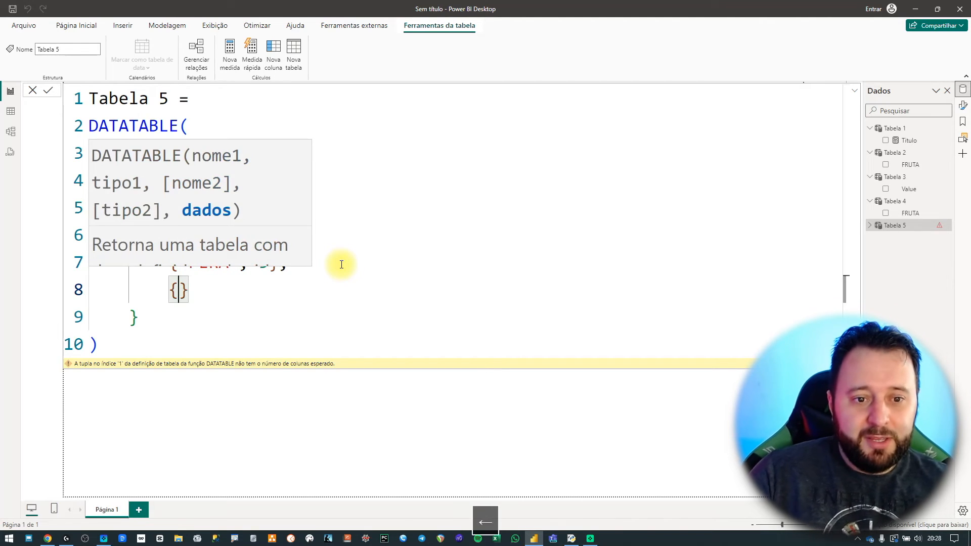
- Fill the third row list with "MAÇÃ" and 20, and commit the Tabela 5 formula
key("Escape")
type("\"")
type("MAÇÃ\"")
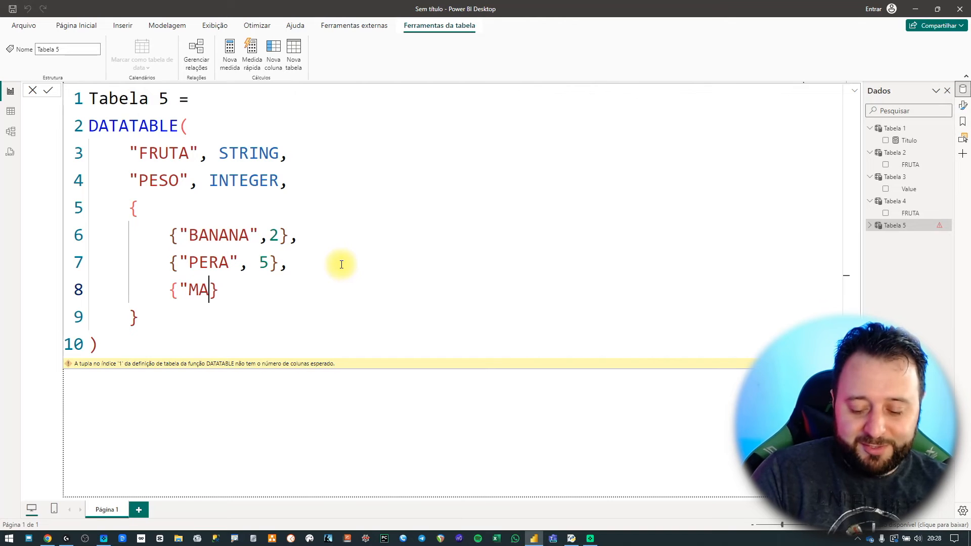
type(", ")
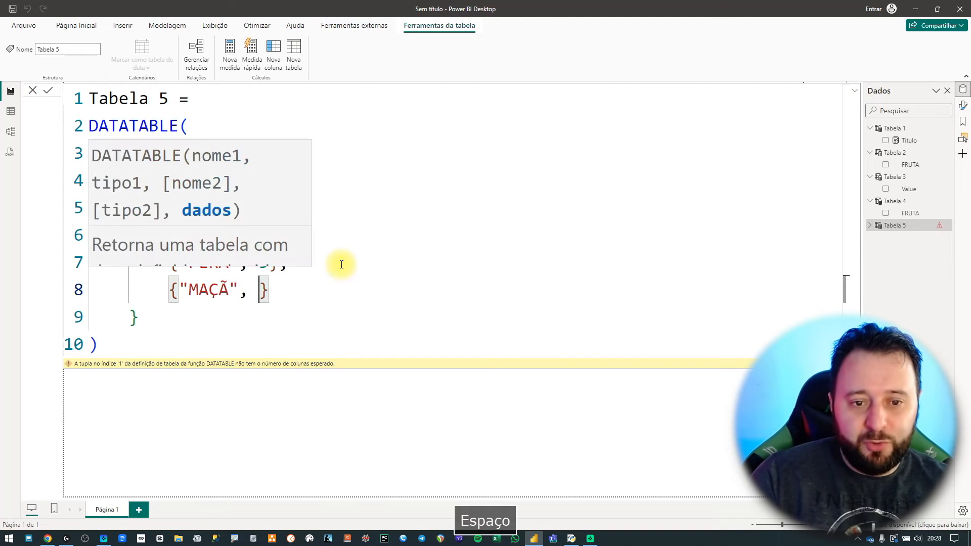
type("20")
left_click(413, 400)
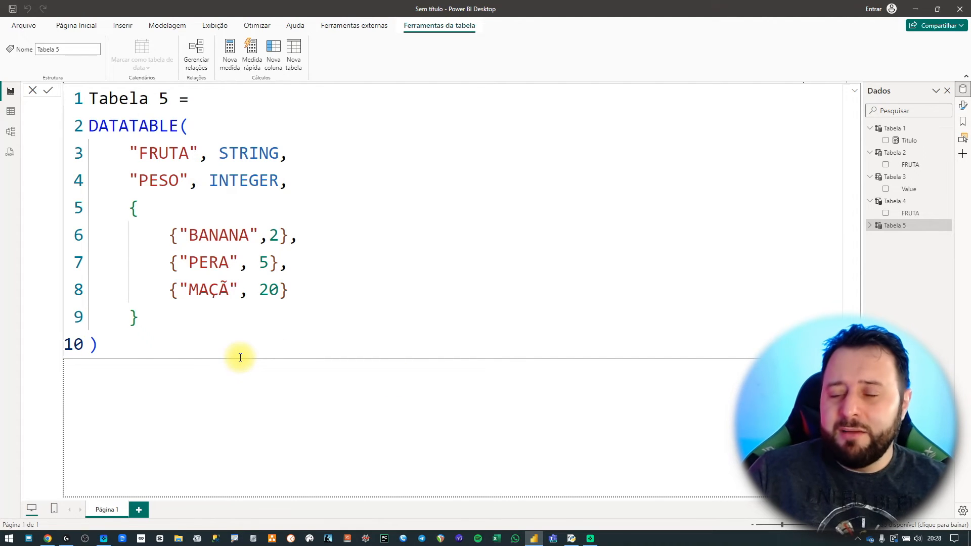
- Examine the FRUTA and PESO rows of Tabela 5 in table view, and return to the report view with its fields listed
left_click(11, 114)
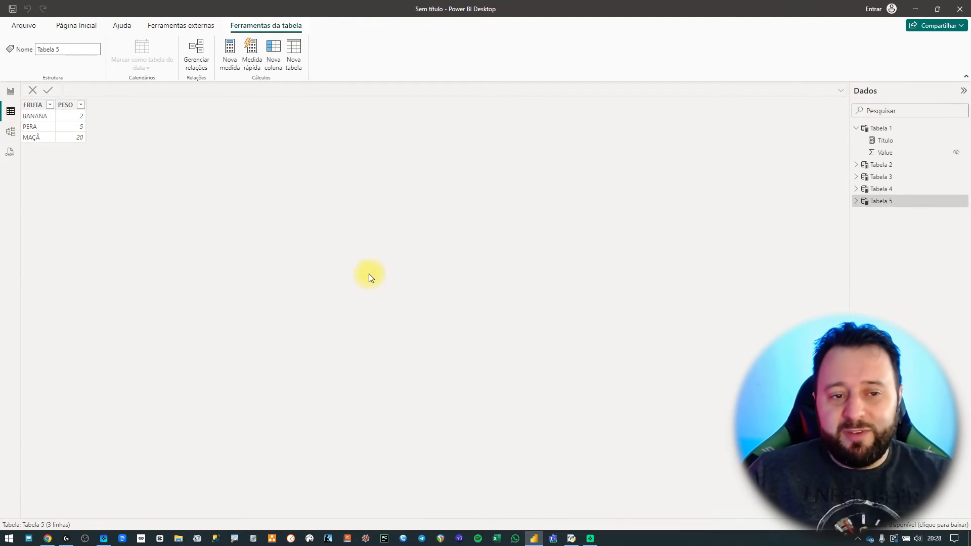
key("ctrl+1")
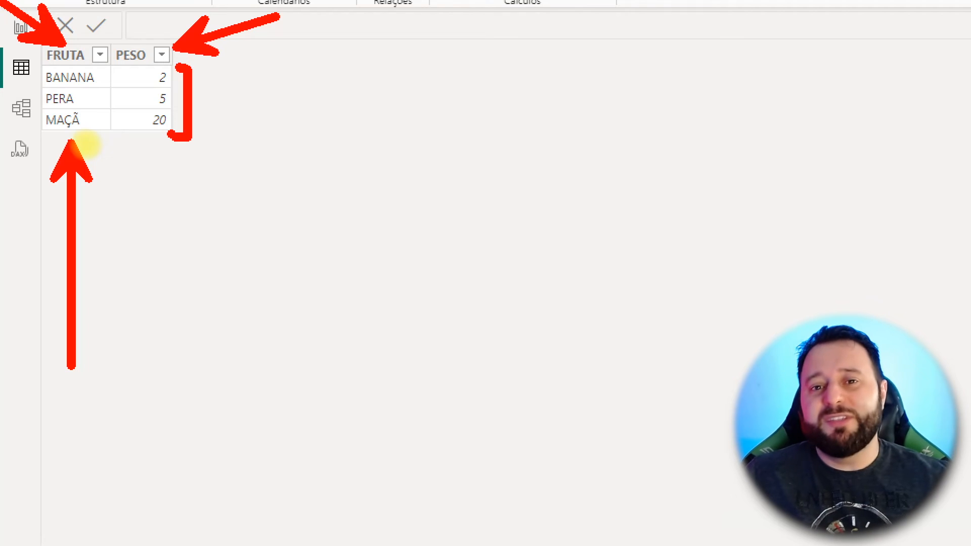
key("Escape")
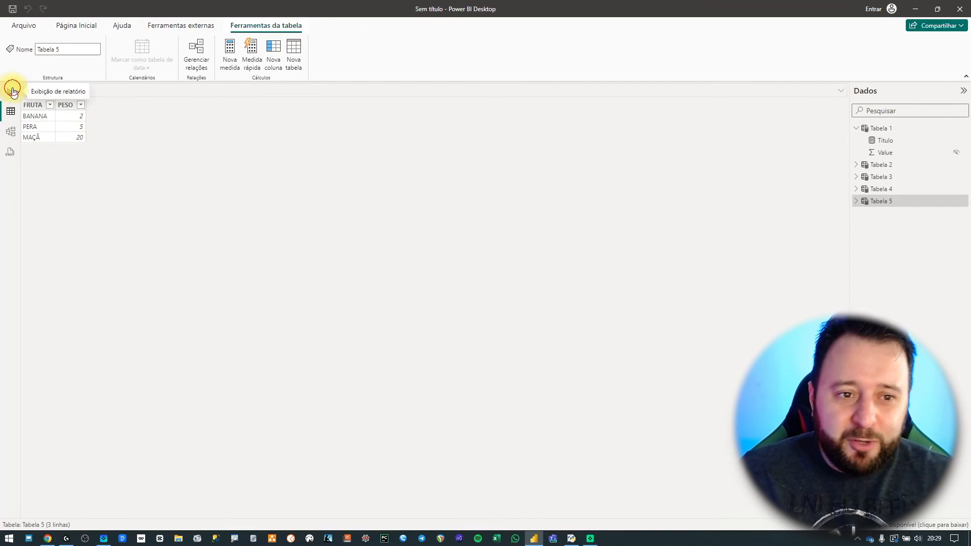
left_click(21, 26)
left_click(870, 225)
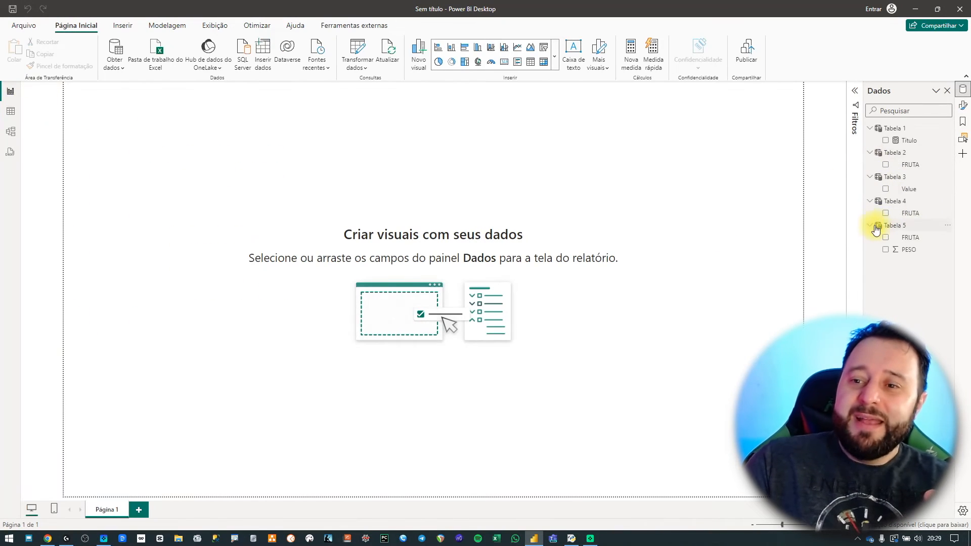
- Review the formulas behind the Titulo measure, Tabela 2, Tabela 3 and Tabela 4
left_click(911, 141)
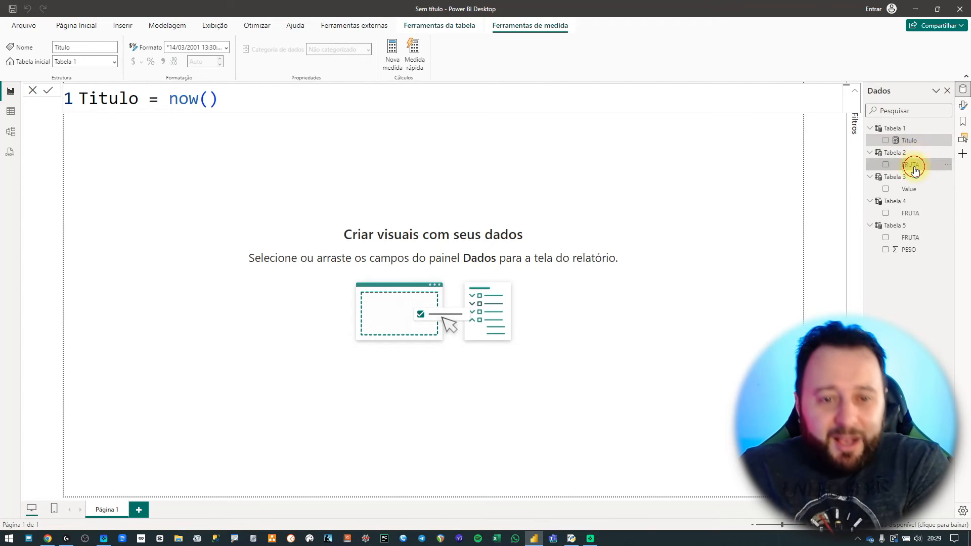
left_click(915, 167)
left_click(919, 193)
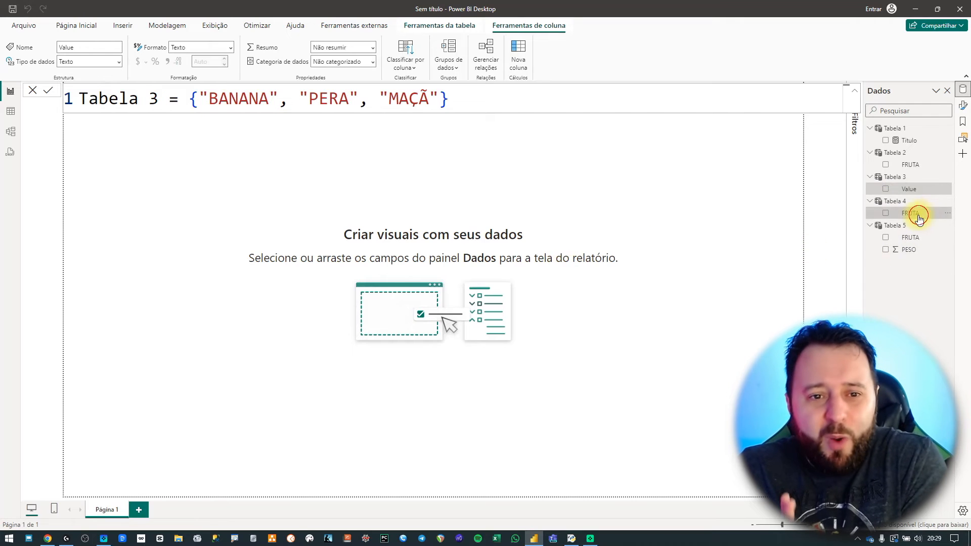
left_click(919, 216)
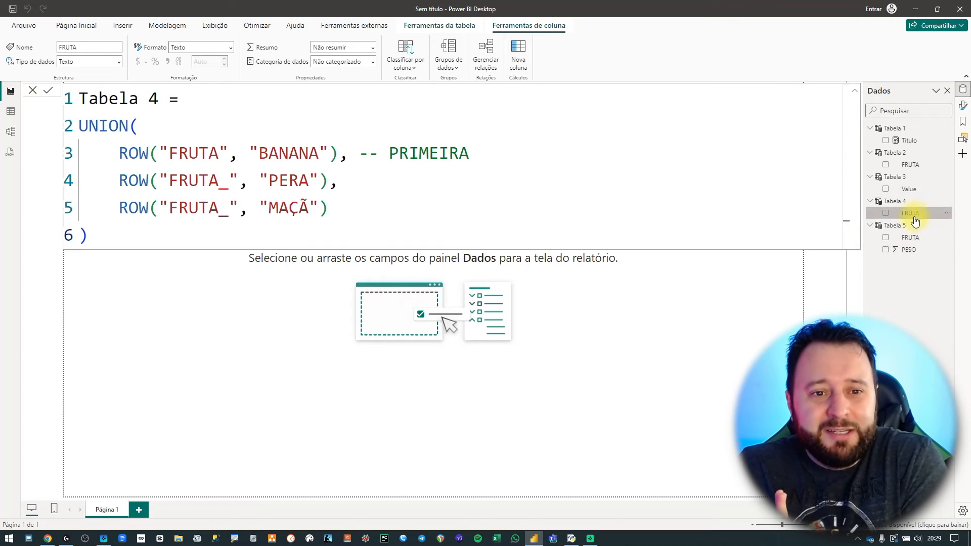
- Place Tabela 4's FRUTA field on the report page and convert the visual into a slicer
left_click(729, 287)
left_click_drag(913, 219, 678, 200)
left_click(553, 66)
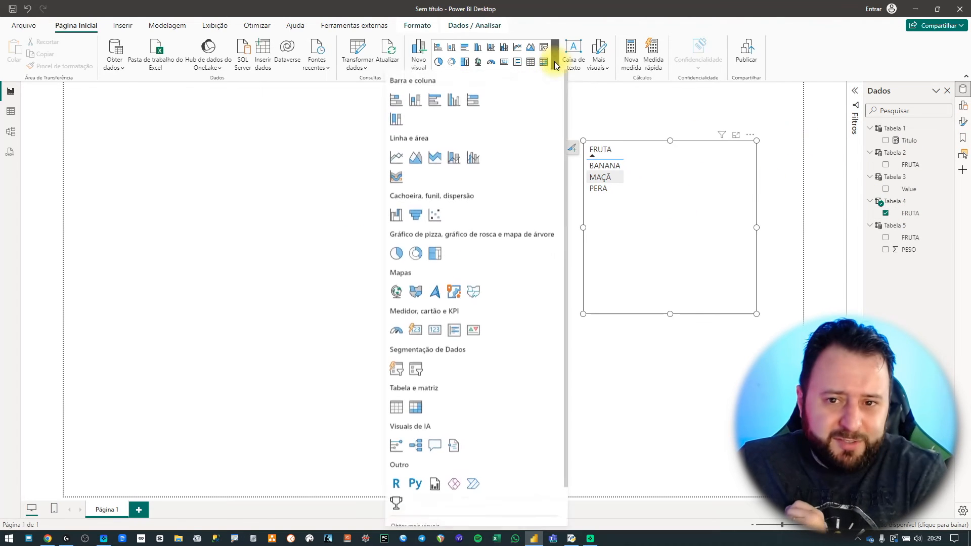
left_click(544, 49)
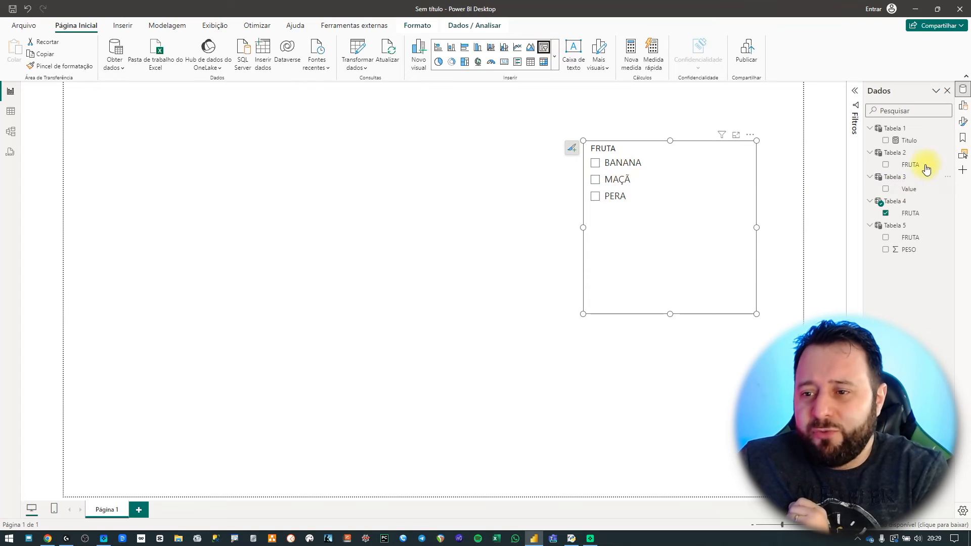
- Set the slicer style to Bloco and shrink it into a single row of tiles in the page's upper-right corner
left_click(966, 124)
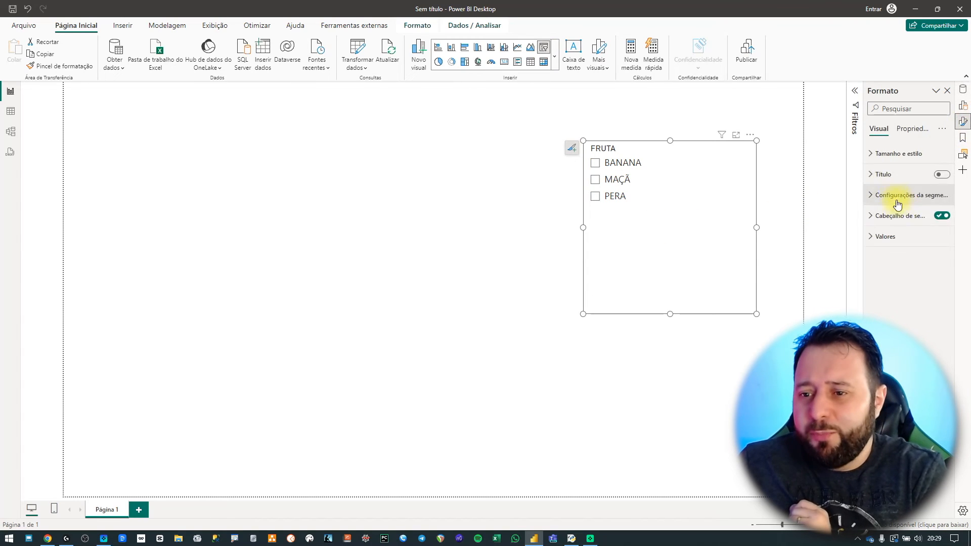
left_click(893, 195)
left_click(900, 244)
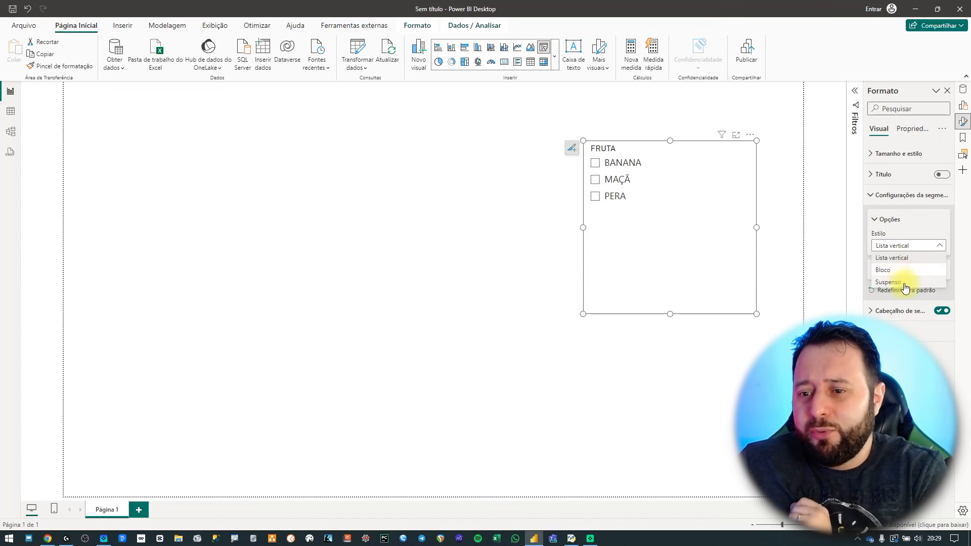
left_click(893, 270)
left_click_drag(671, 318, 664, 197)
left_click_drag(590, 193, 631, 139)
- Test the slicer by selecting PERA, MAÇÃ and BANANA one after another
left_click(757, 128)
left_click(707, 128)
left_click(659, 136)
left_click(727, 210)
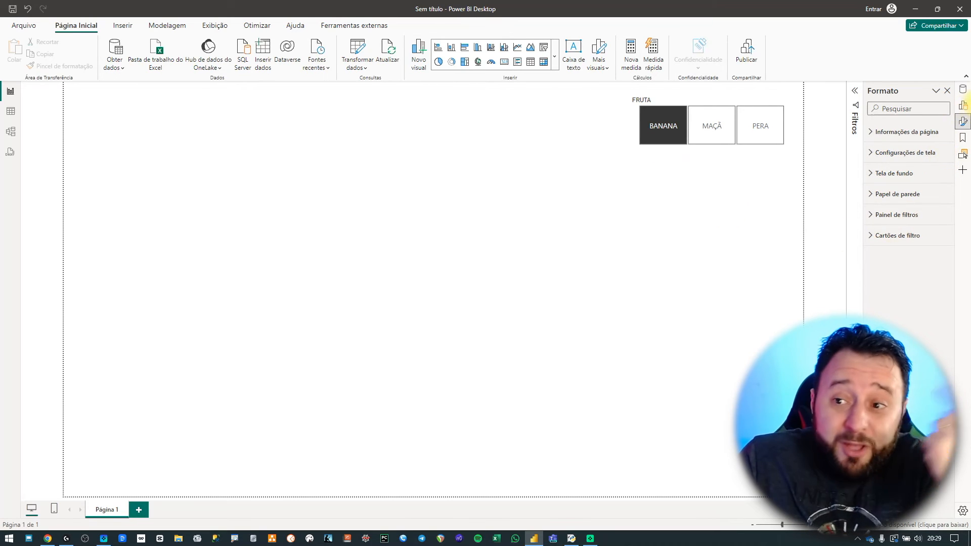
- Bring back the list of data fields and compare the formulas of Tabela 3 and Tabela 4
left_click(964, 106)
left_click(961, 92)
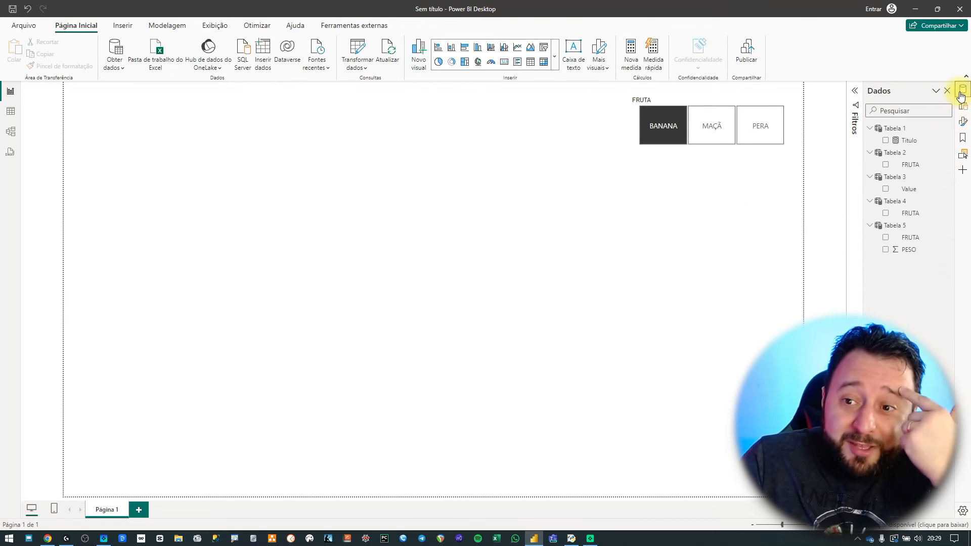
left_click(912, 189)
left_click(911, 213)
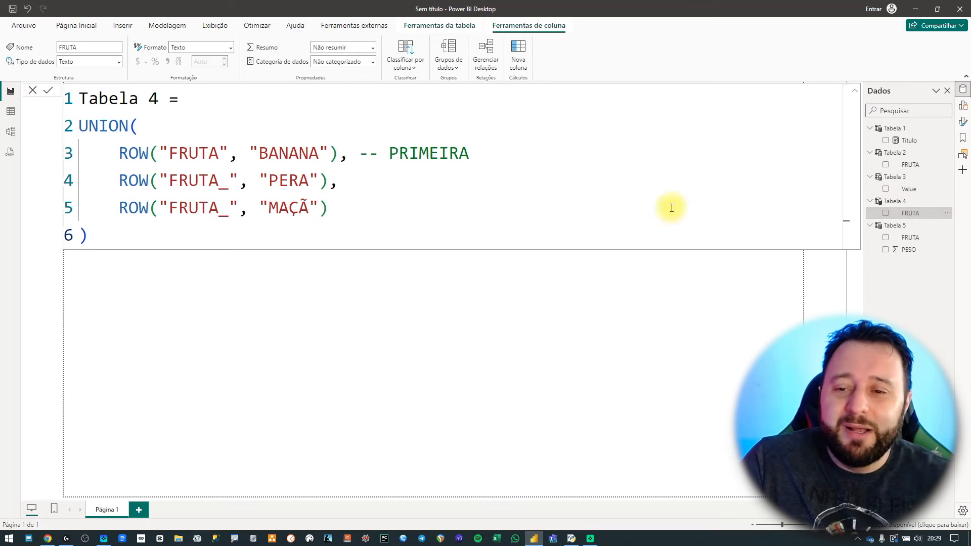
- Replace "BANANA" with "DO ANO" in the Tabela 3 formula
left_click(913, 191)
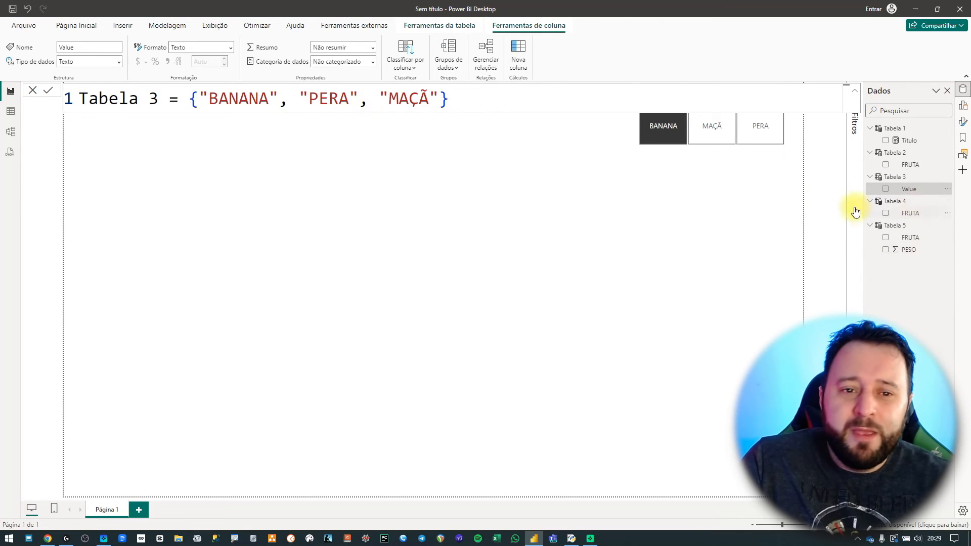
double_click(218, 98)
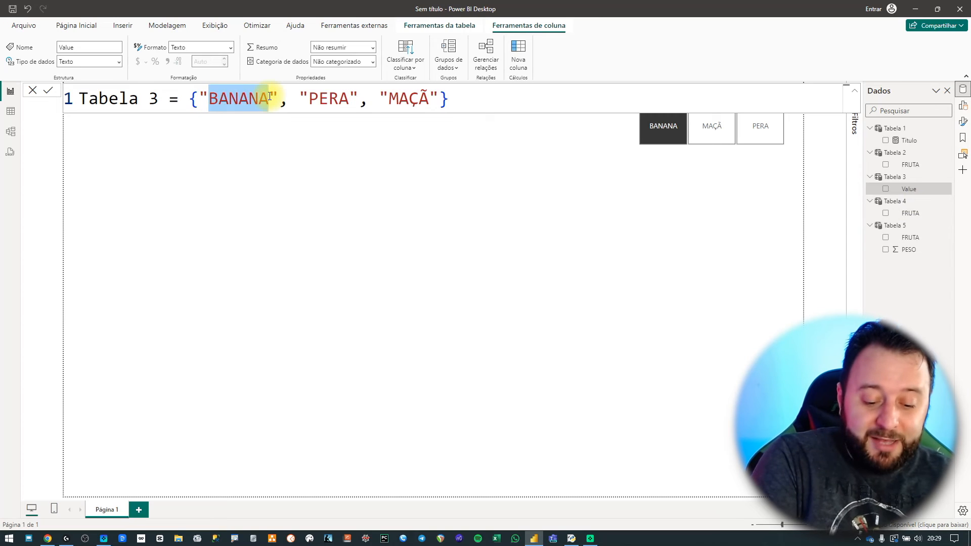
type("RE")
key("BackSpace")
key("BackSpace")
type("DO A")
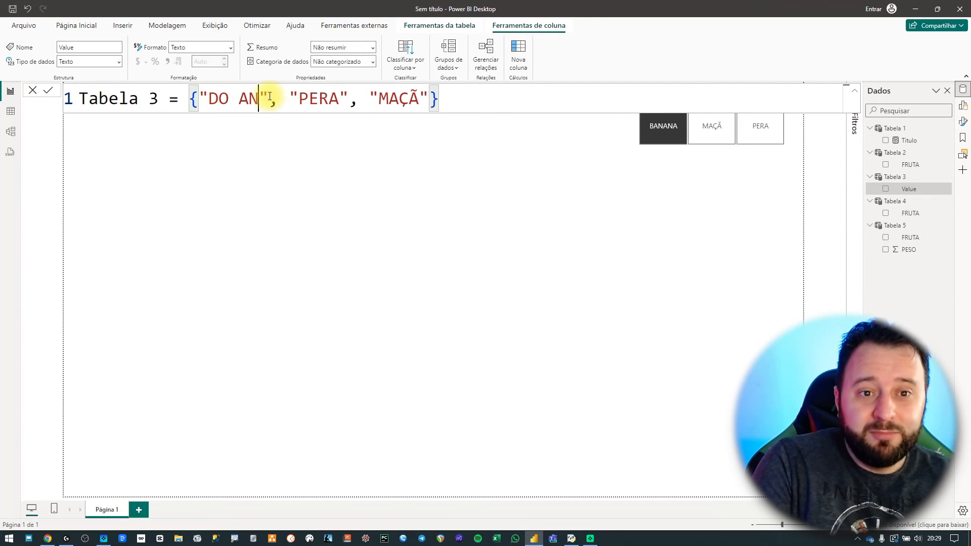
type("NO")
- Replace the remaining "PERA" and "MAÇÃ" items of Tabela 3 with the single item "DO MES" and commit the formula
key("Right")
key("Right")
key("Right")
key("Right")
key("ctrl+shift+Right")
key("ctrl+shift+Right")
key("ctrl+shift+Right")
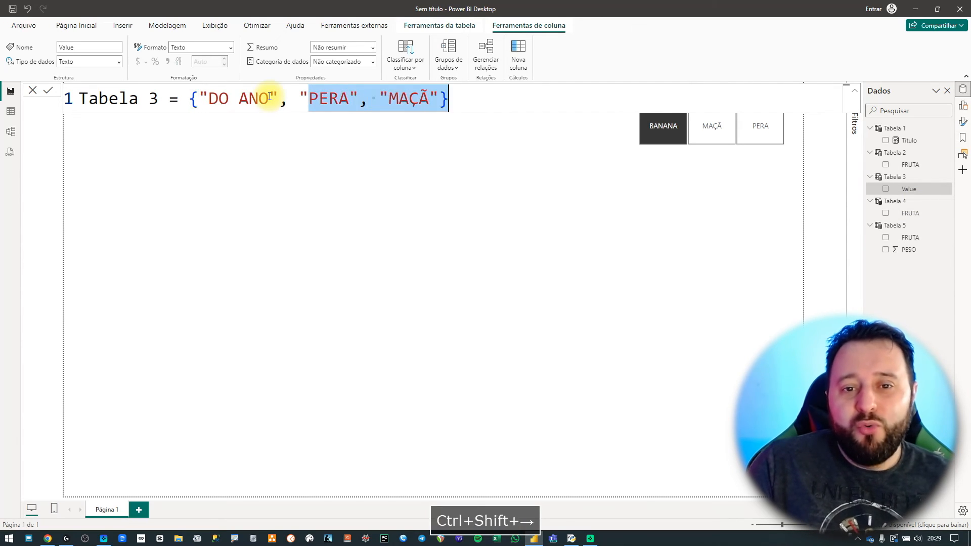
type("DO MES")
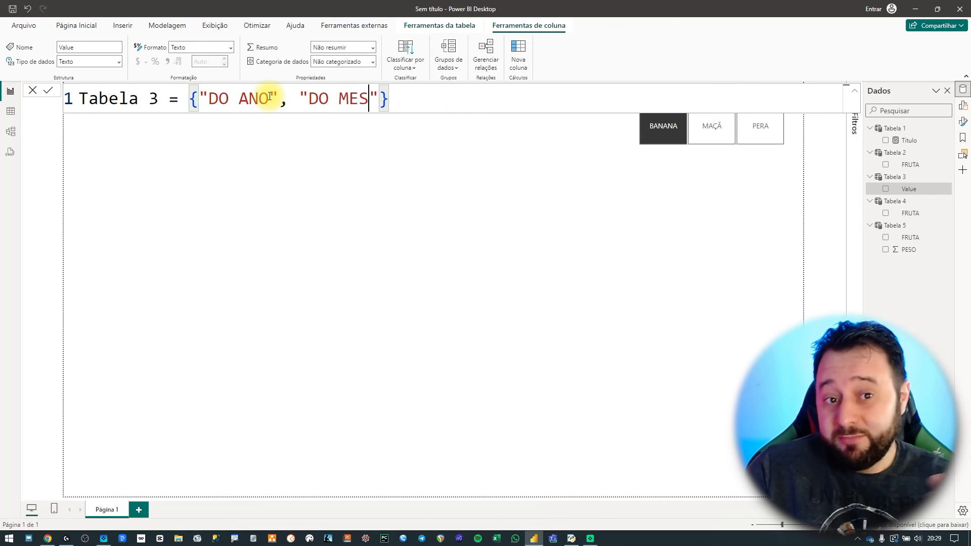
key("Return")
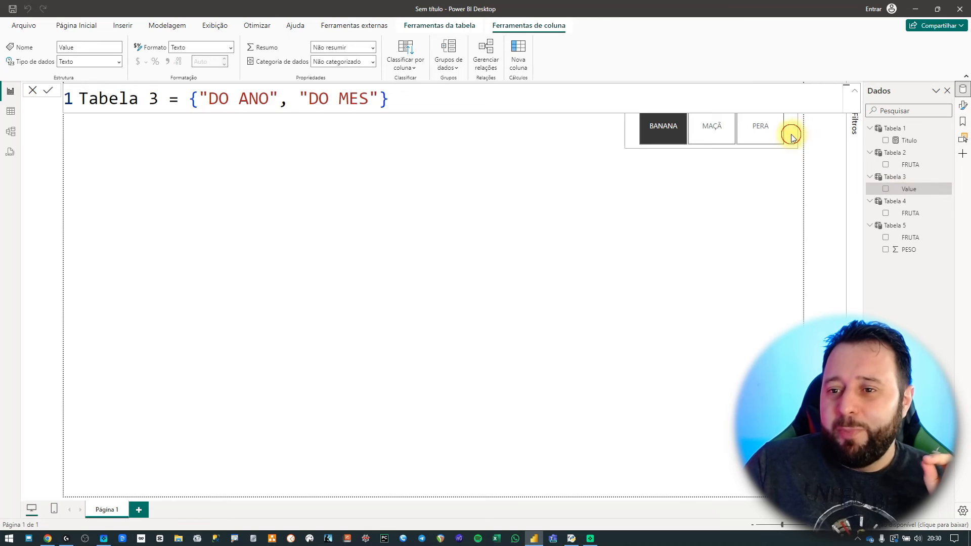
- Swap the slicer's FRUTA field for the Value field of Tabela 3
left_click(791, 137)
left_click(886, 190)
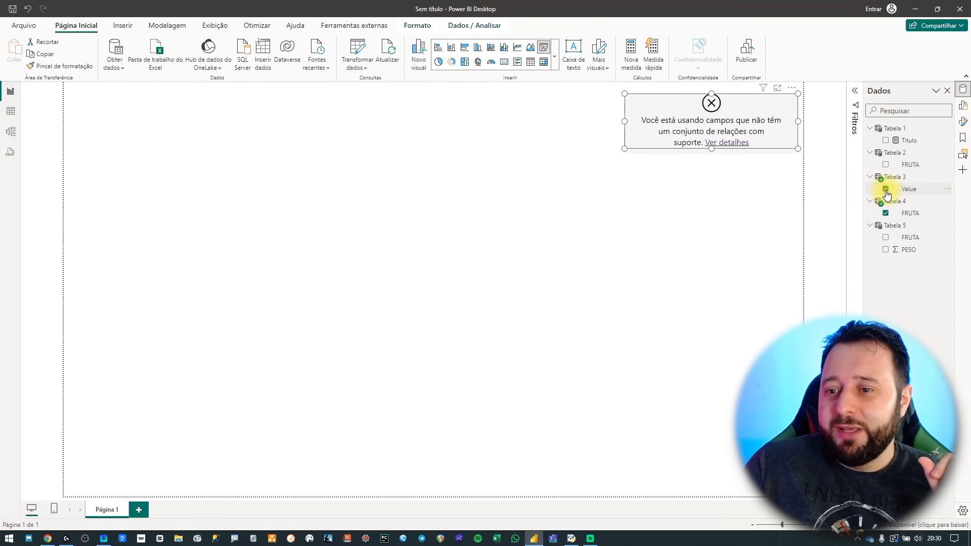
left_click(963, 108)
left_click(928, 161)
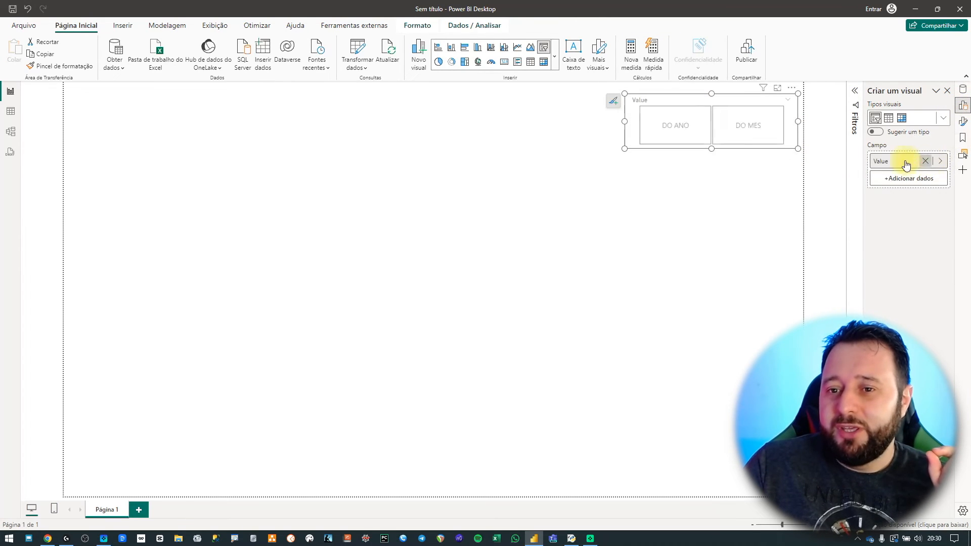
left_click(667, 199)
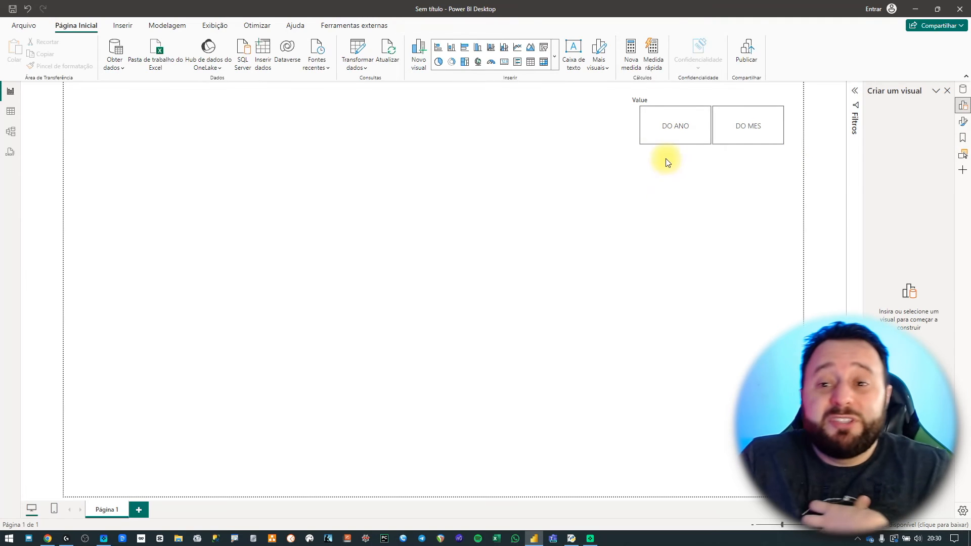
- Test the slicer by alternating the selection between DO ANO and DO MES
left_click(678, 125)
left_click(732, 139)
left_click(675, 108)
left_click(761, 135)
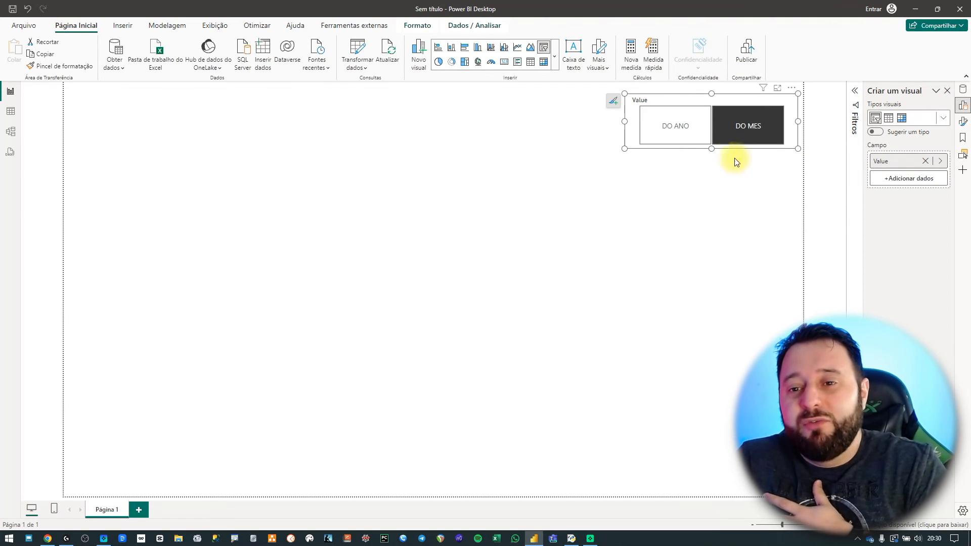
- Reduce the slicer's height and toggle between its two tiles, leaving DO ANO selected
left_click_drag(711, 147, 711, 130)
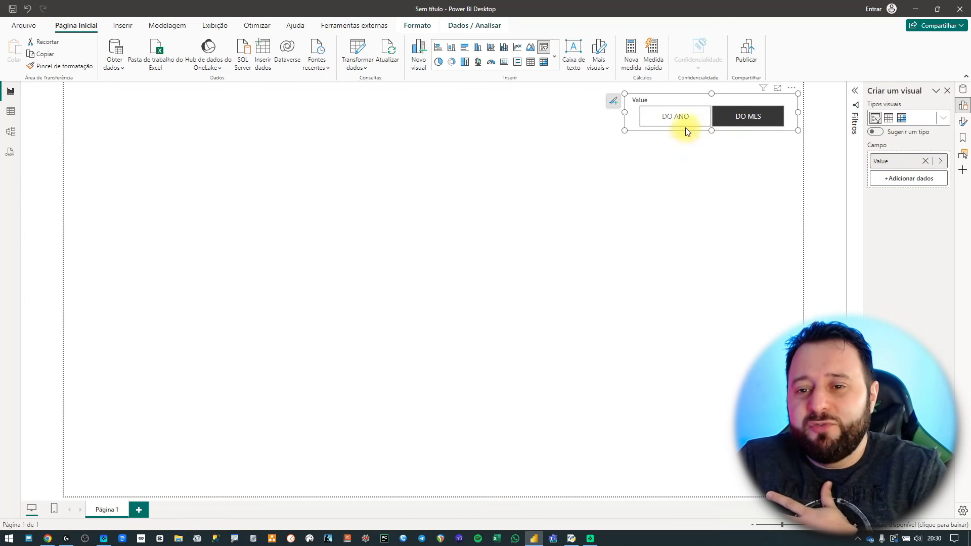
left_click(686, 133)
left_click(687, 121)
left_click(748, 116)
left_click(665, 119)
left_click(747, 120)
left_click(672, 121)
left_click(642, 204)
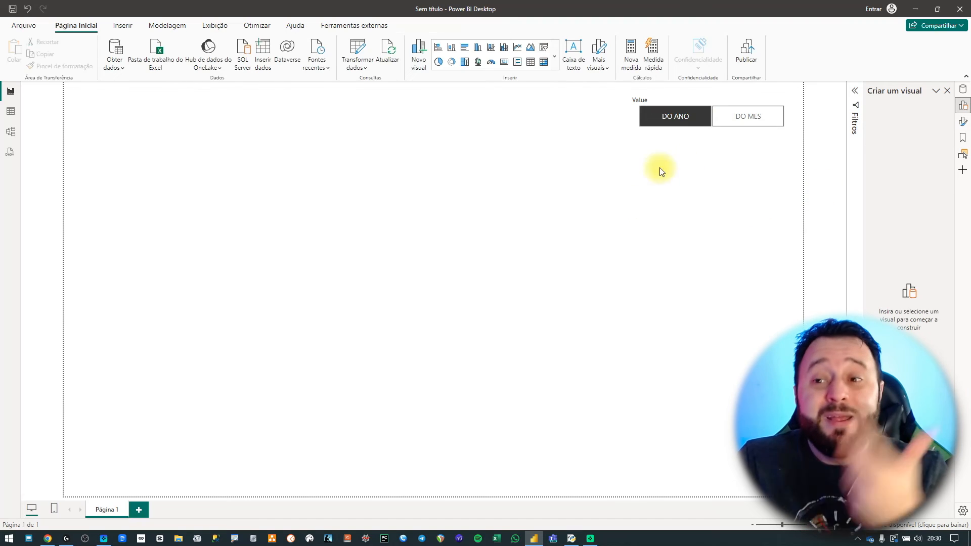
- Review the DATATABLE formula of Tabela 5 and the UNION formula of Tabela 4
left_click(963, 91)
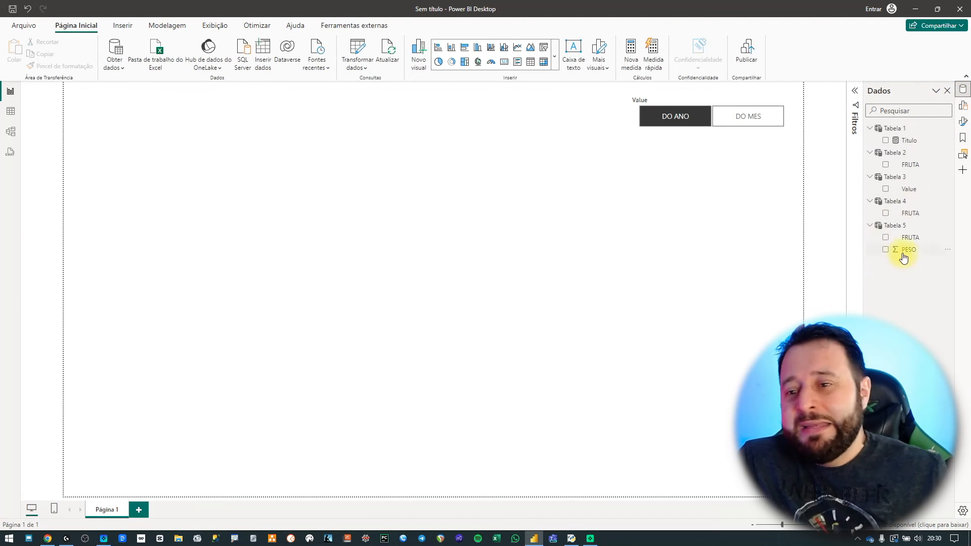
left_click(905, 238)
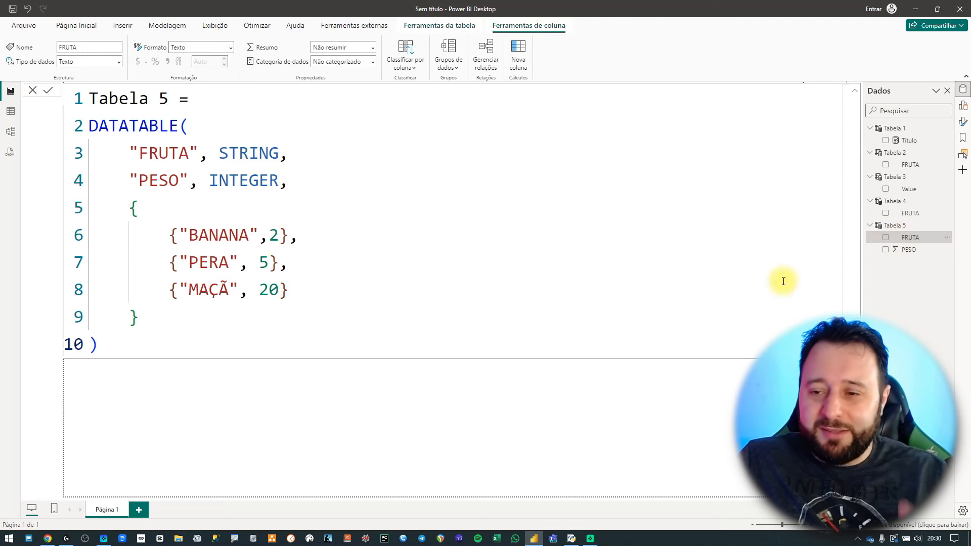
left_click(921, 214)
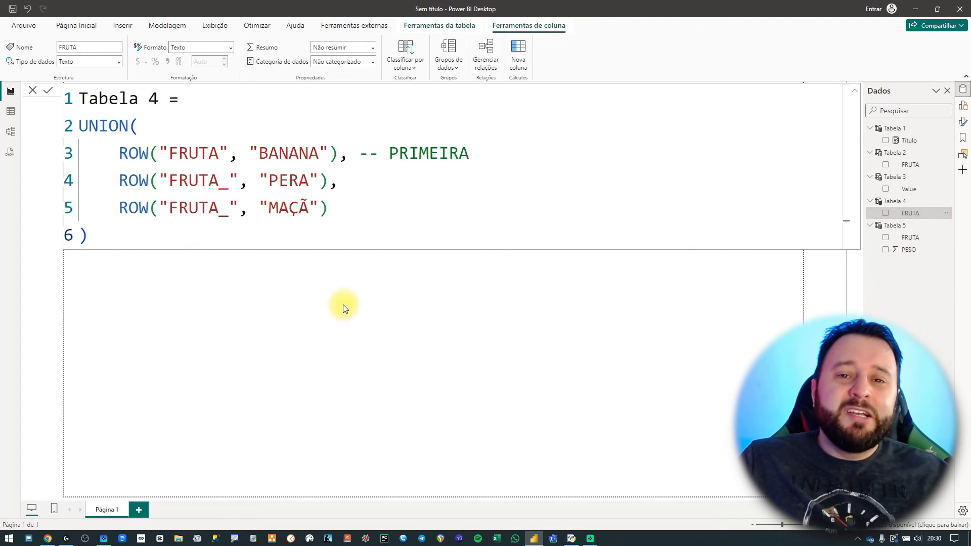